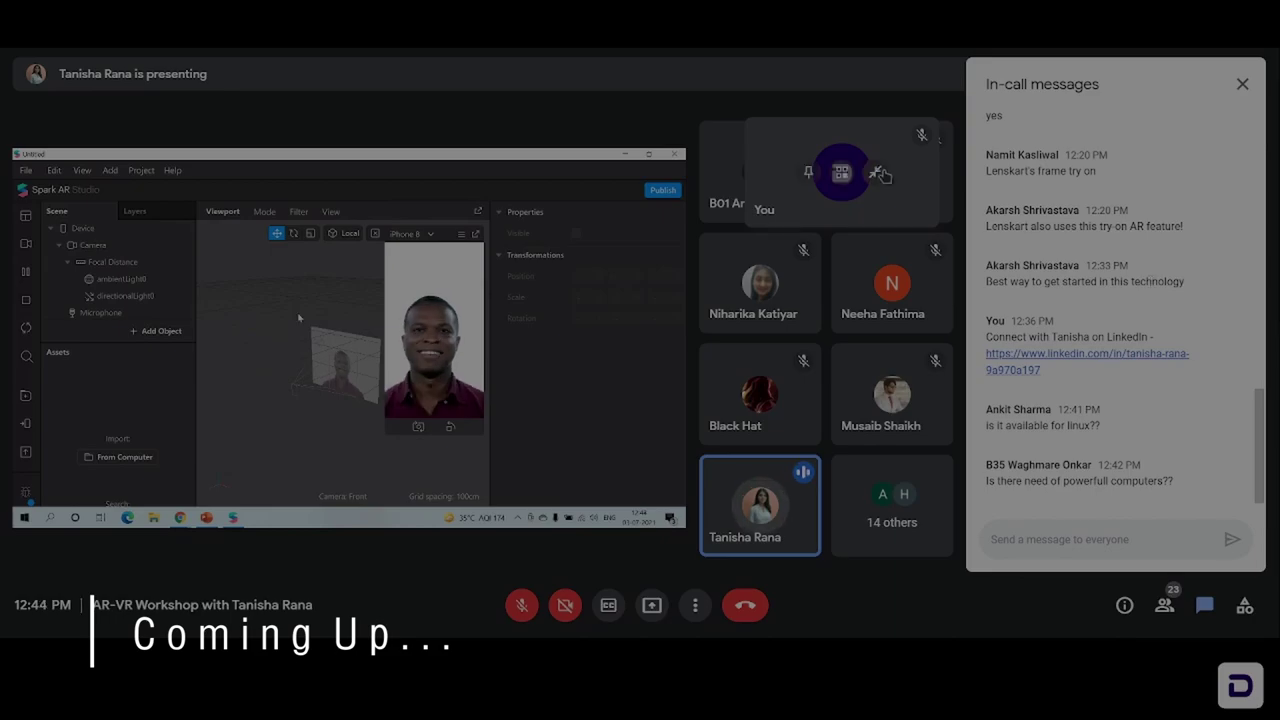
Step: Minimize your self-view, then turn off your camera and mute your microphone in Meet
left_click(925, 170)
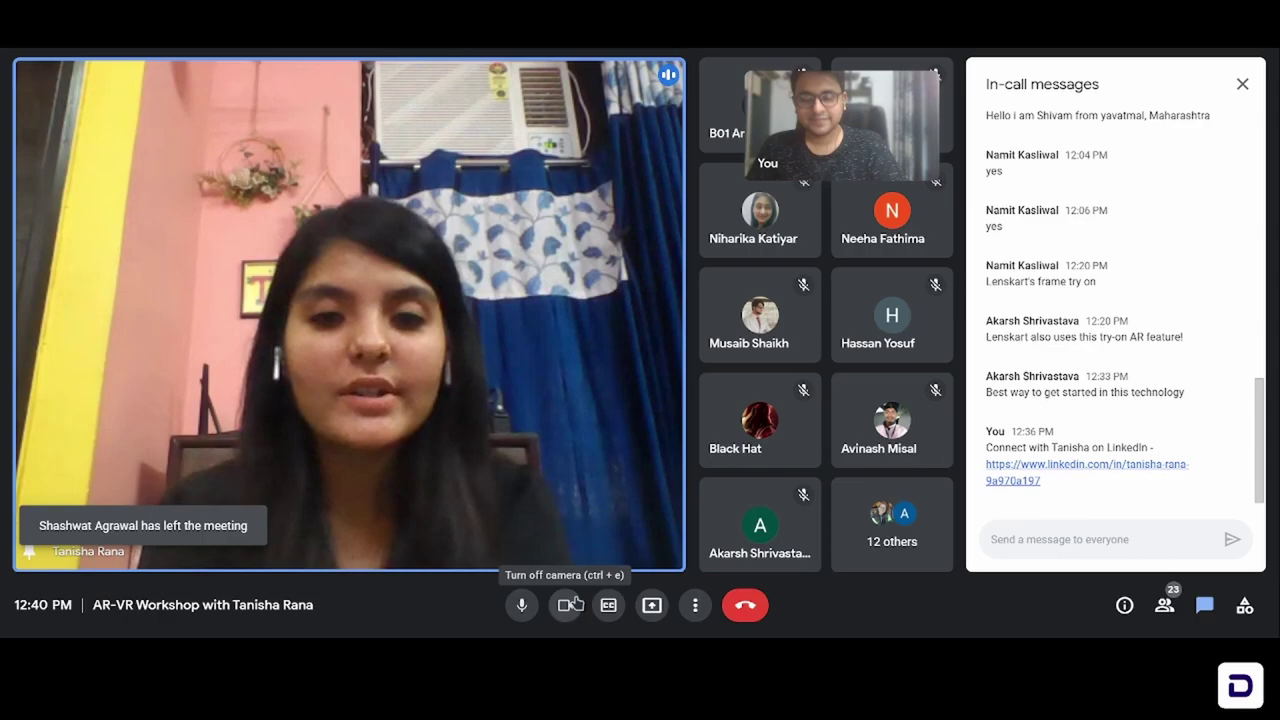
left_click(570, 604)
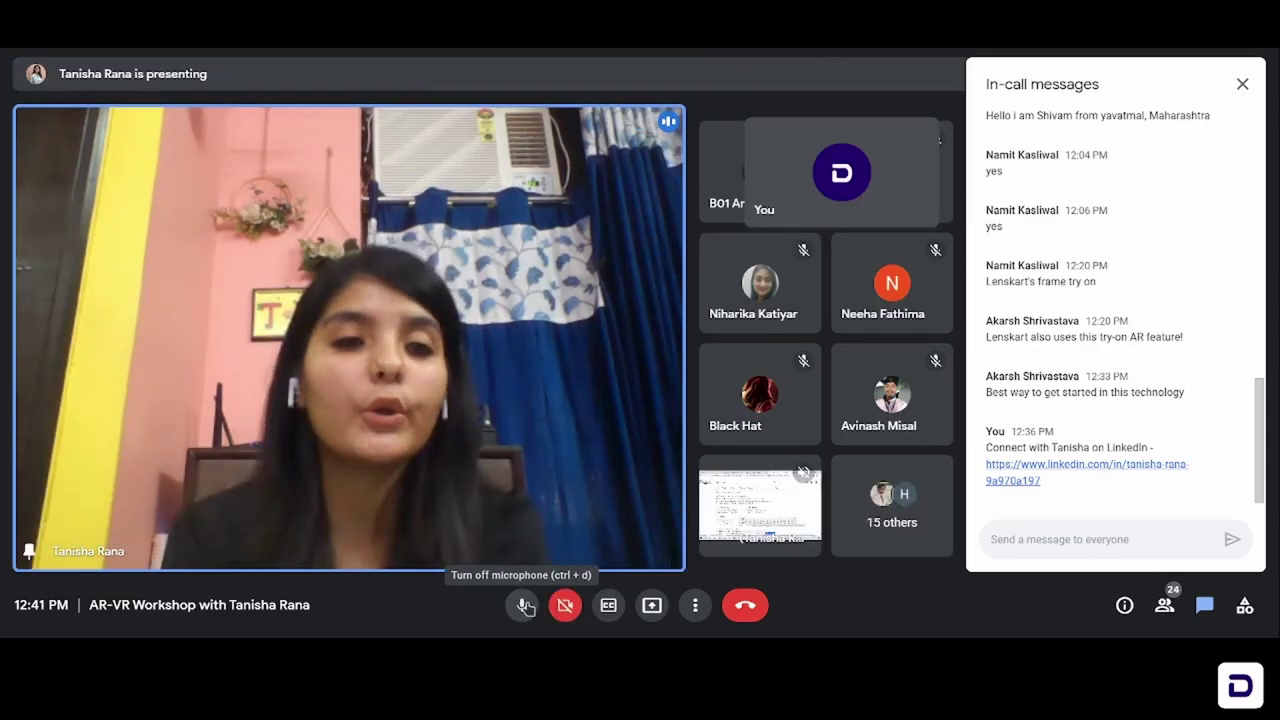
left_click(525, 605)
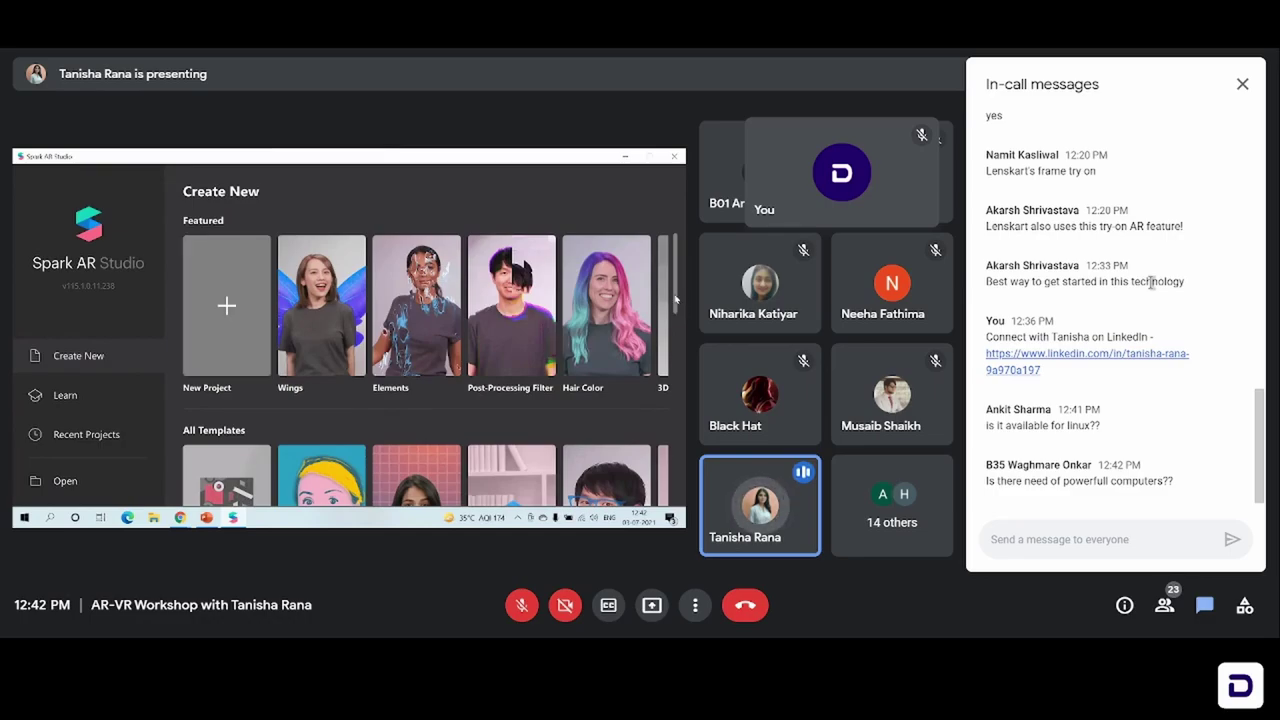
Step: Scroll the Create New page and start a New Project
left_click_drag(675, 302, 670, 273)
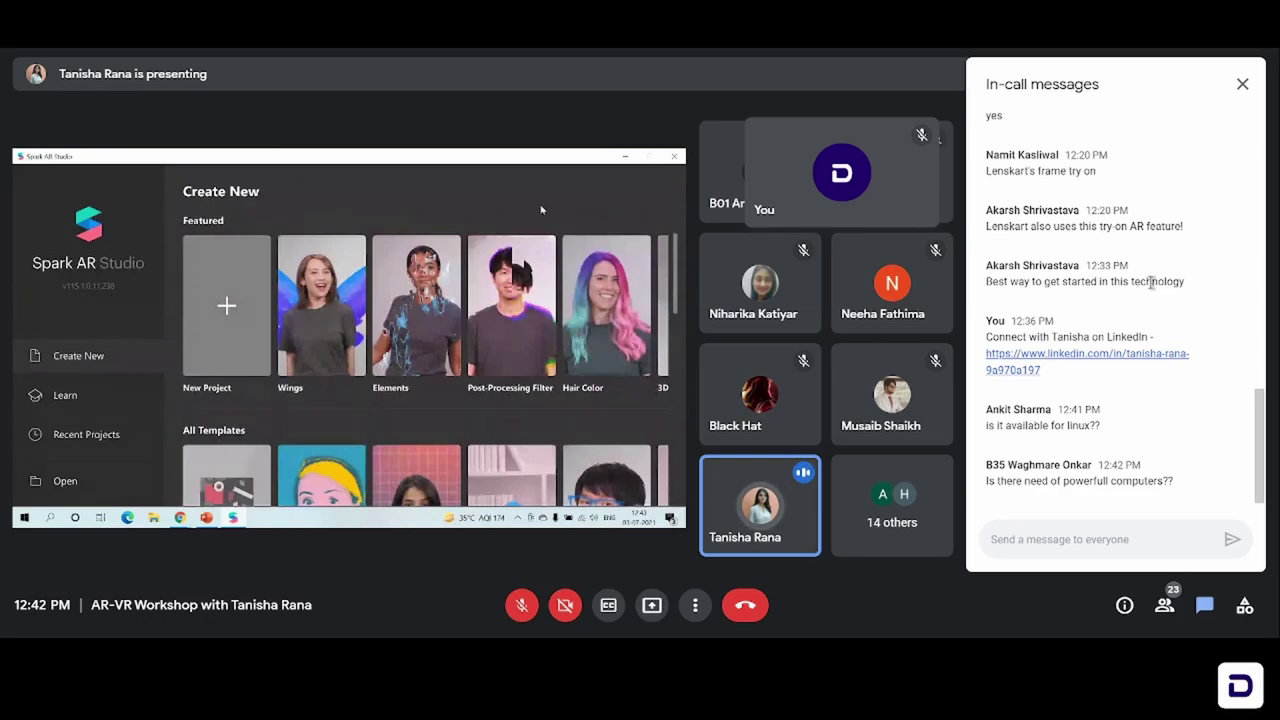
left_click(228, 305)
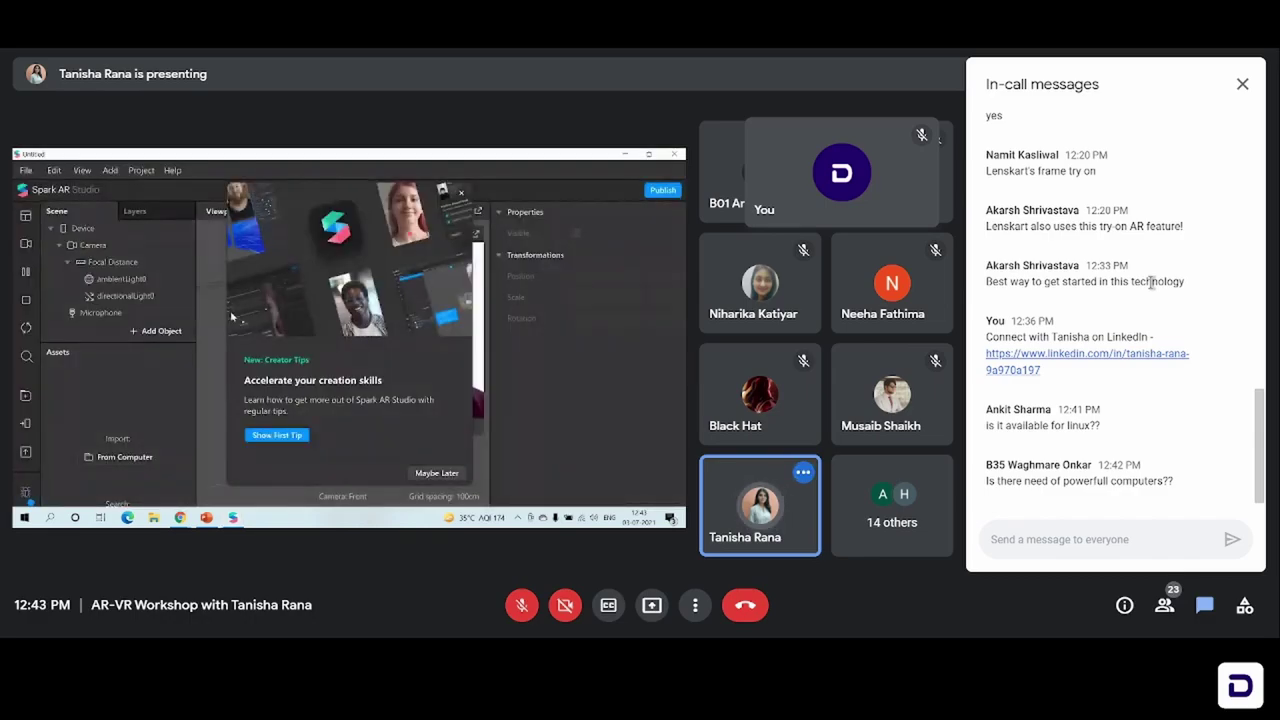
Step: Dismiss the Creator Tips popup with 'Maybe Later'
left_click(436, 474)
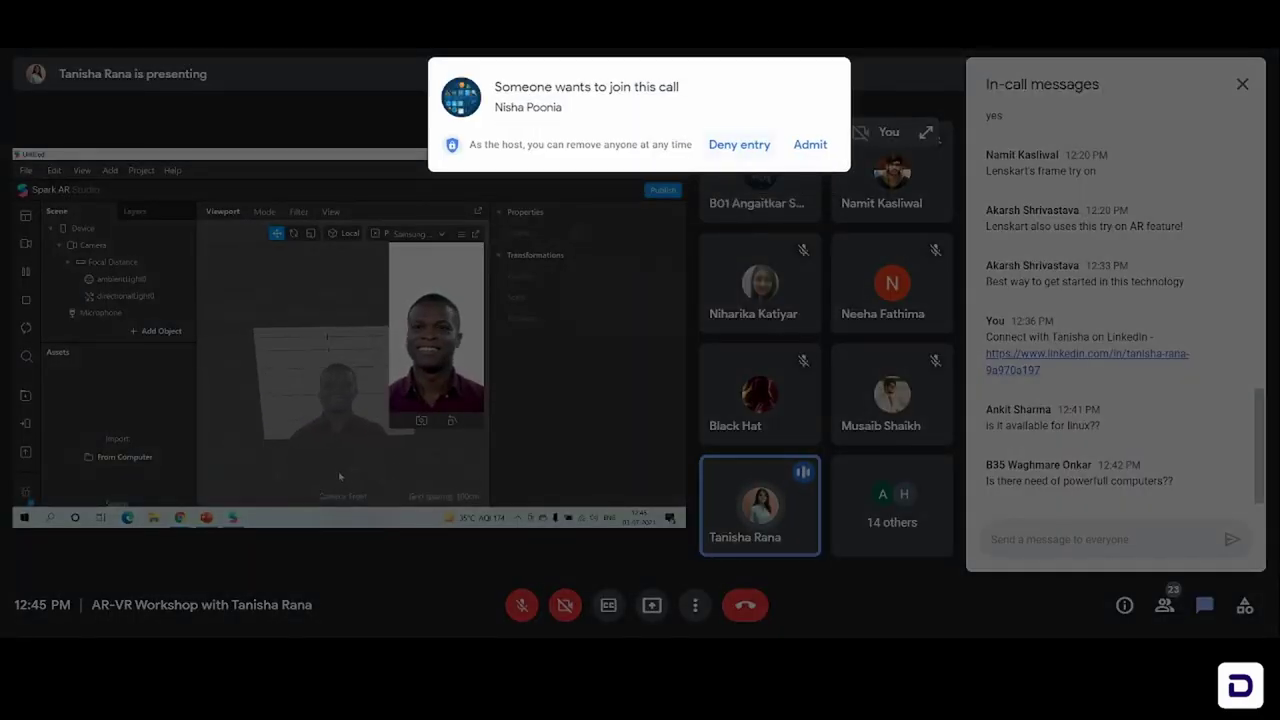
Step: Admit the waiting participant into the Meet call
left_click(828, 145)
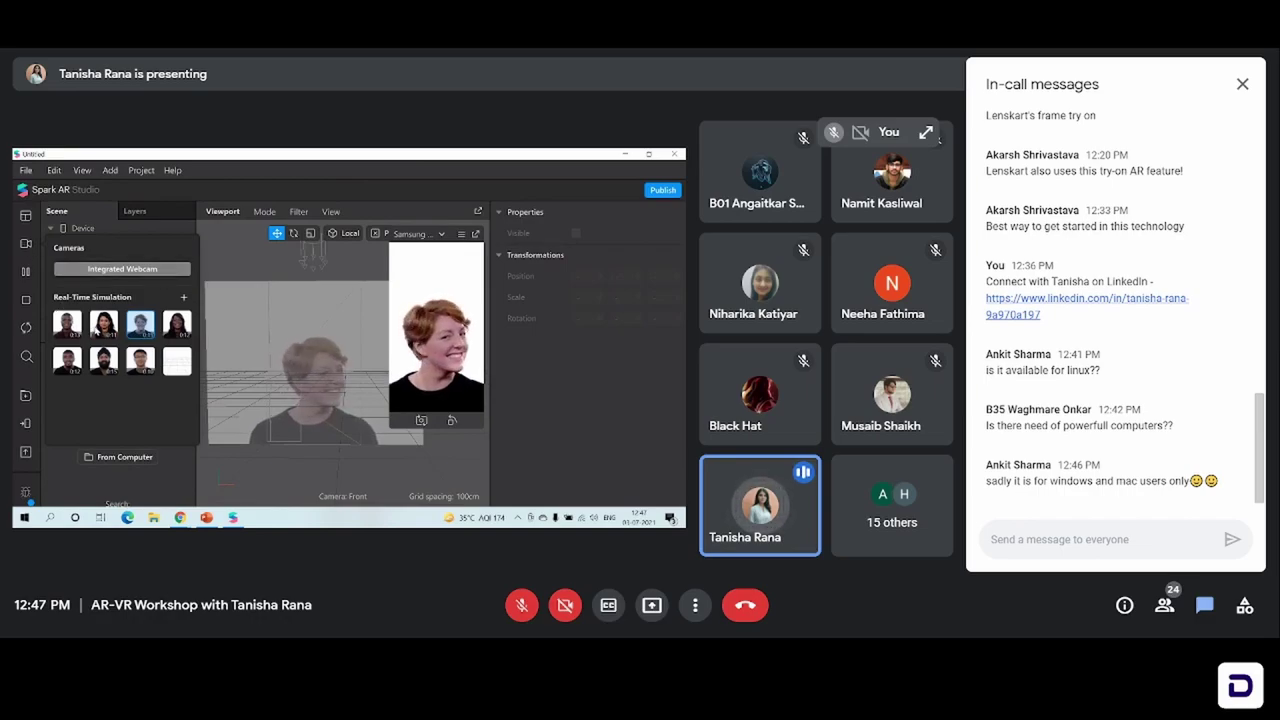
Step: Switch the preview to the first Real-Time Simulation face video and close the simulator flyout
left_click(104, 323)
left_click(67, 323)
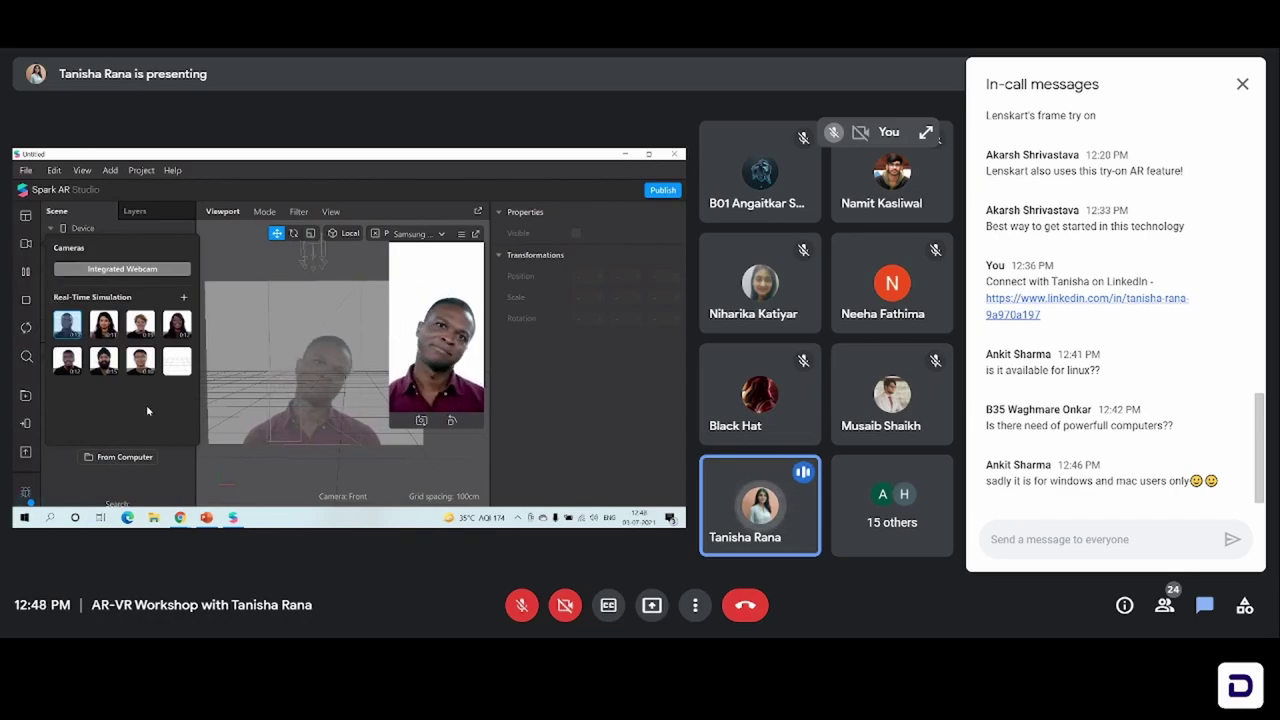
left_click(27, 273)
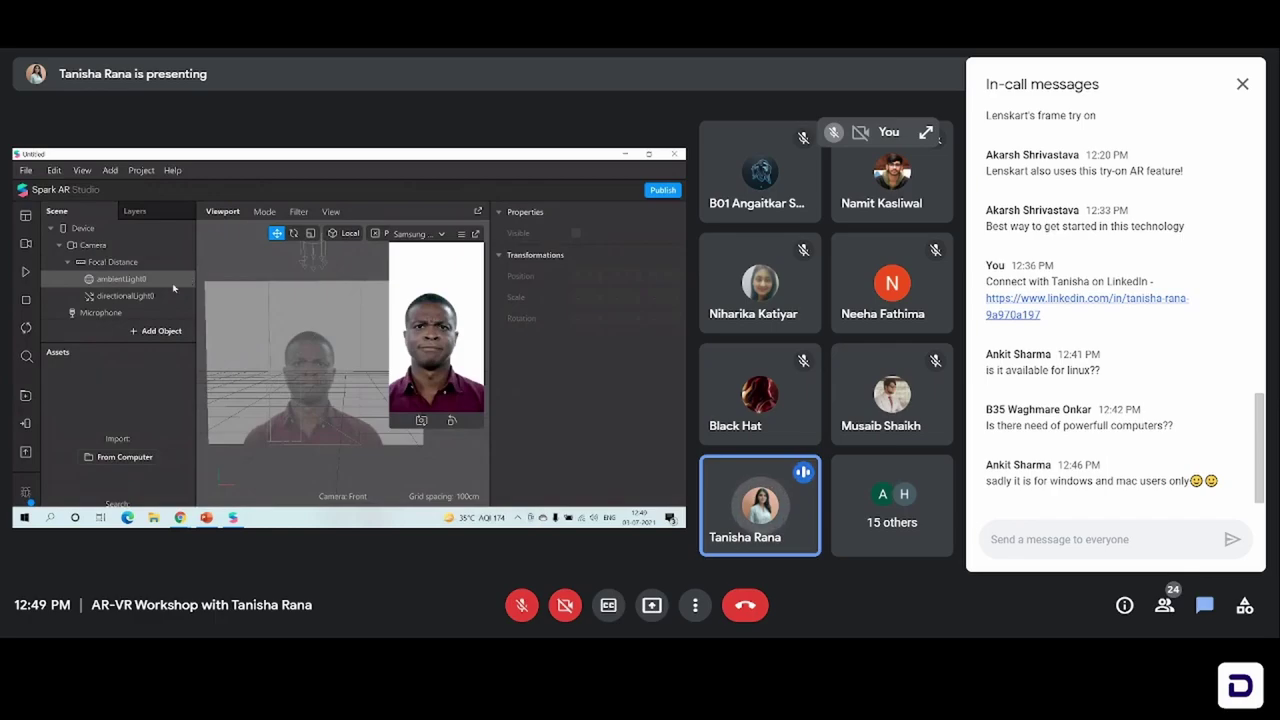
Step: Inspect the camera and lights in the Scene panel, then choose Import > From Computer in Assets
left_click(147, 282)
left_click(137, 294)
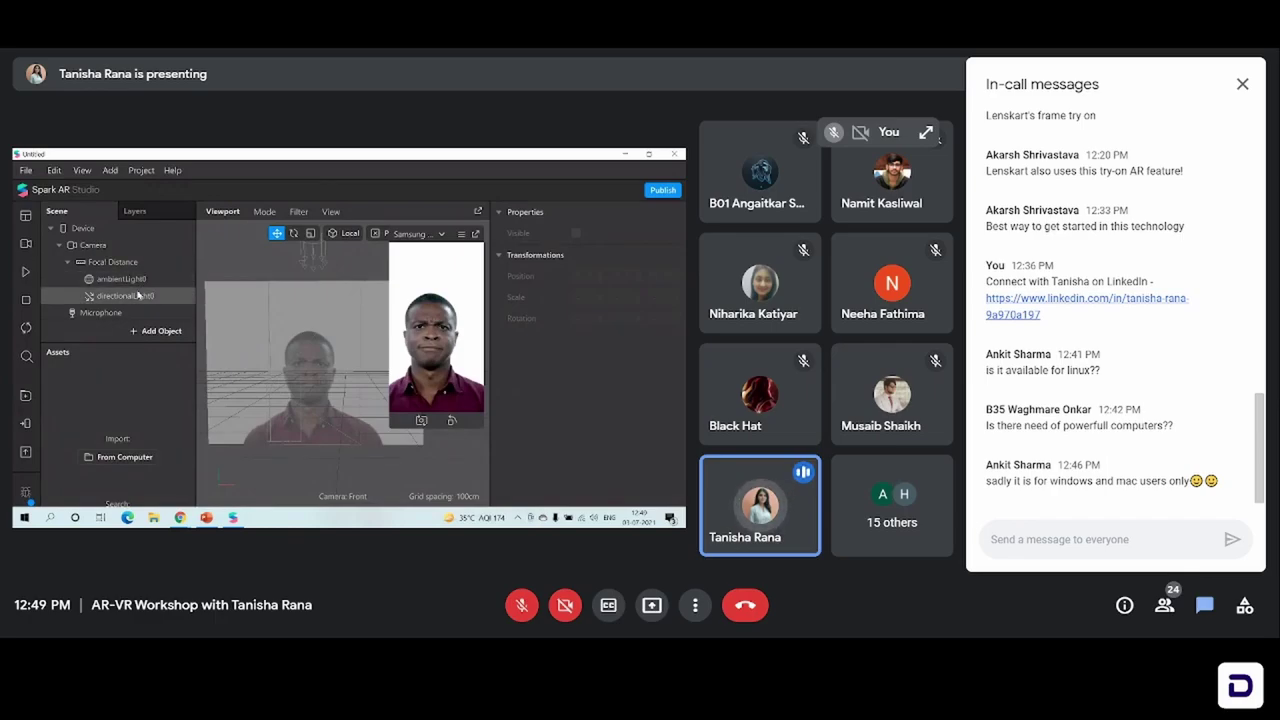
left_click(136, 279)
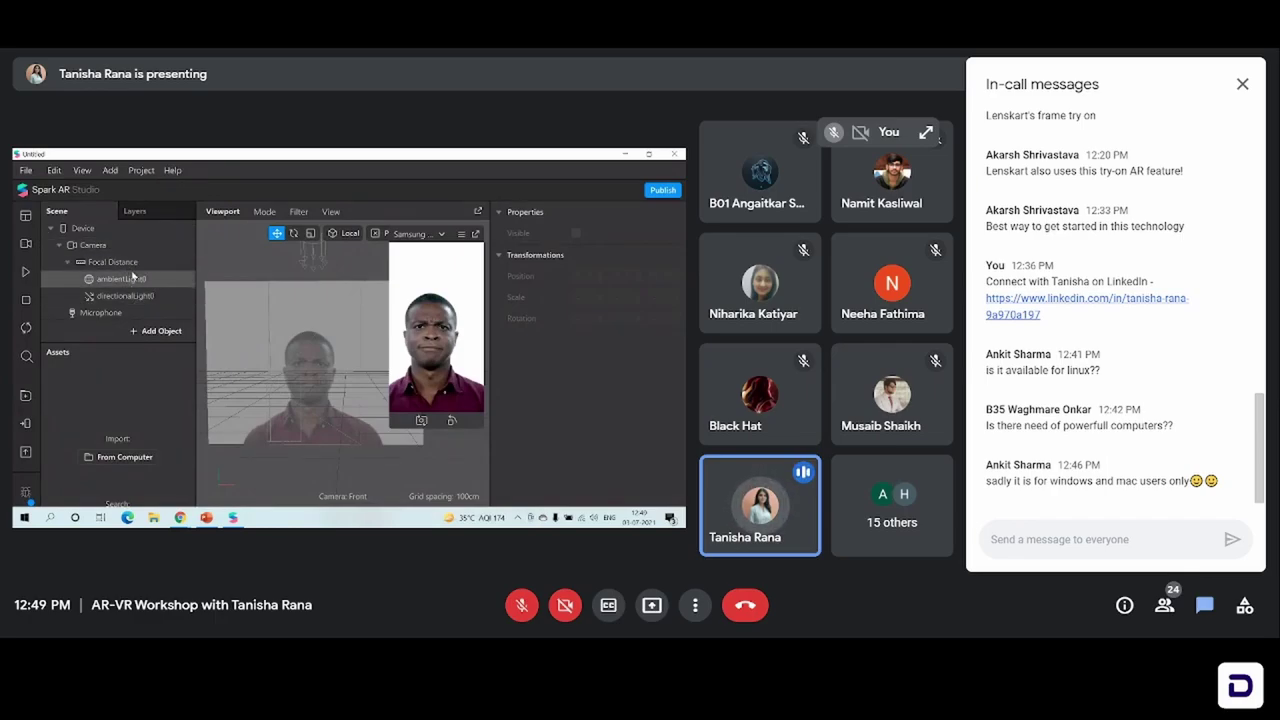
left_click(124, 248)
left_click(110, 279)
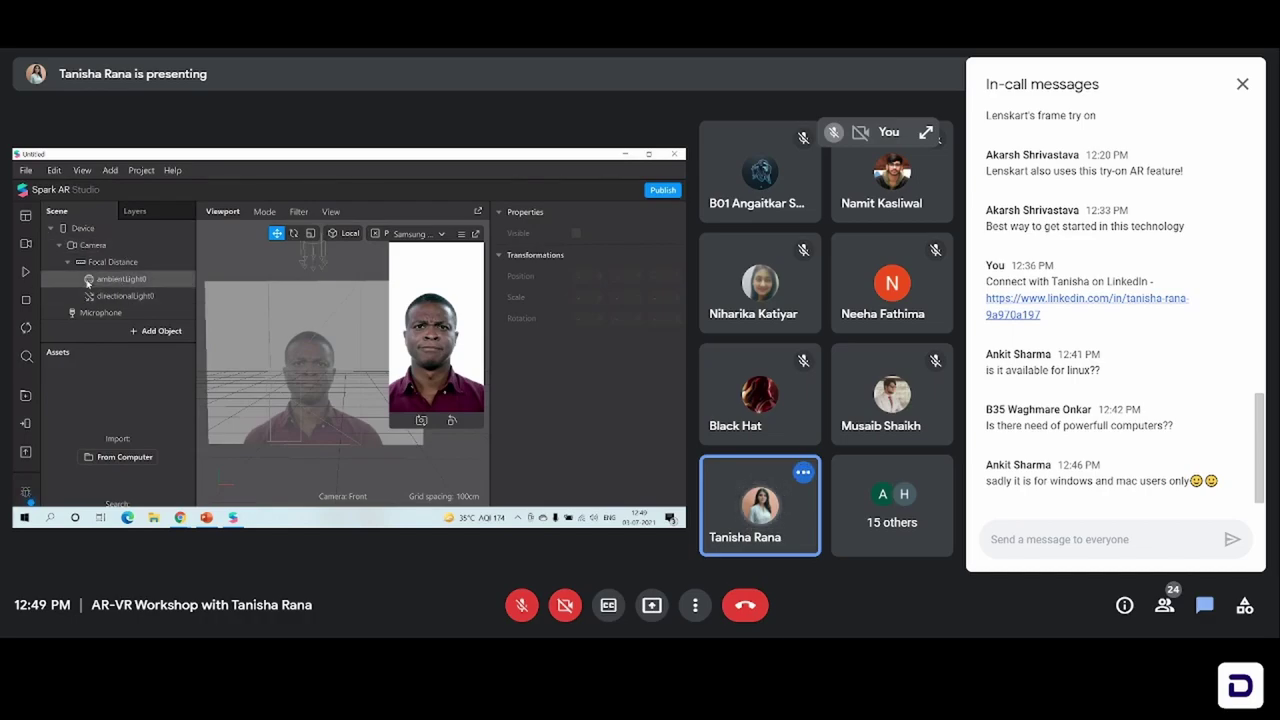
left_click(124, 245)
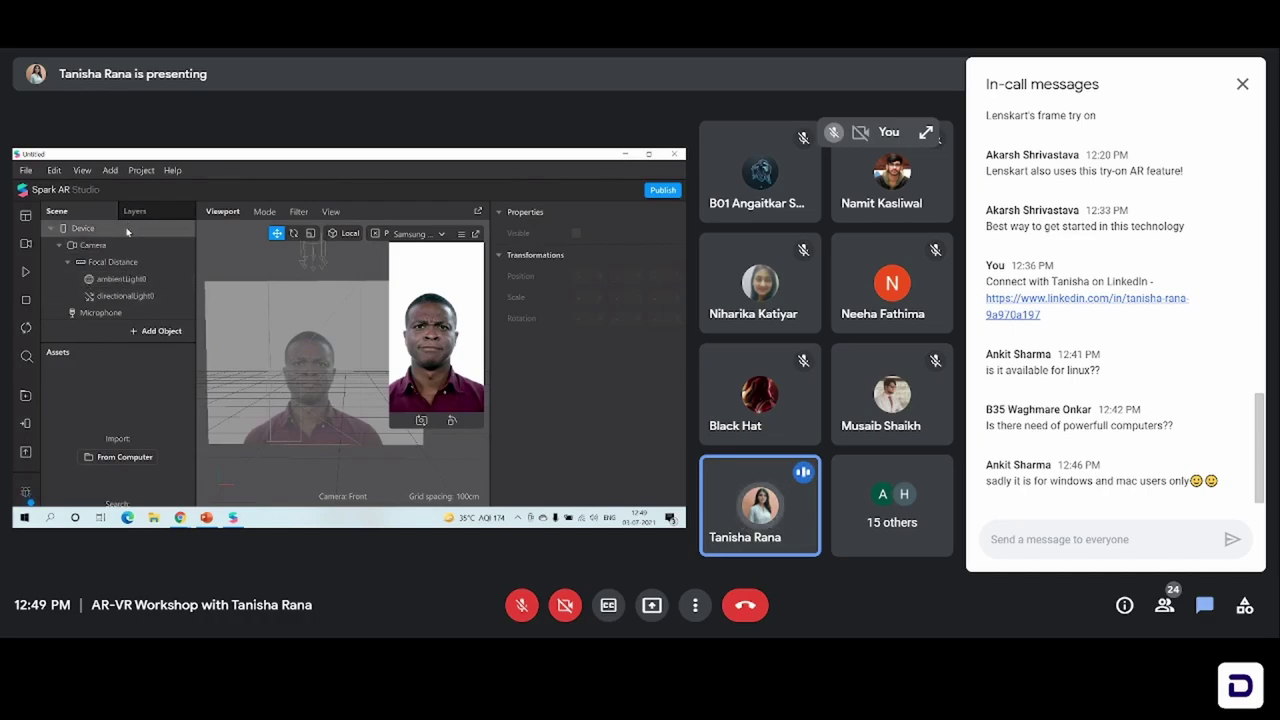
left_click(124, 295)
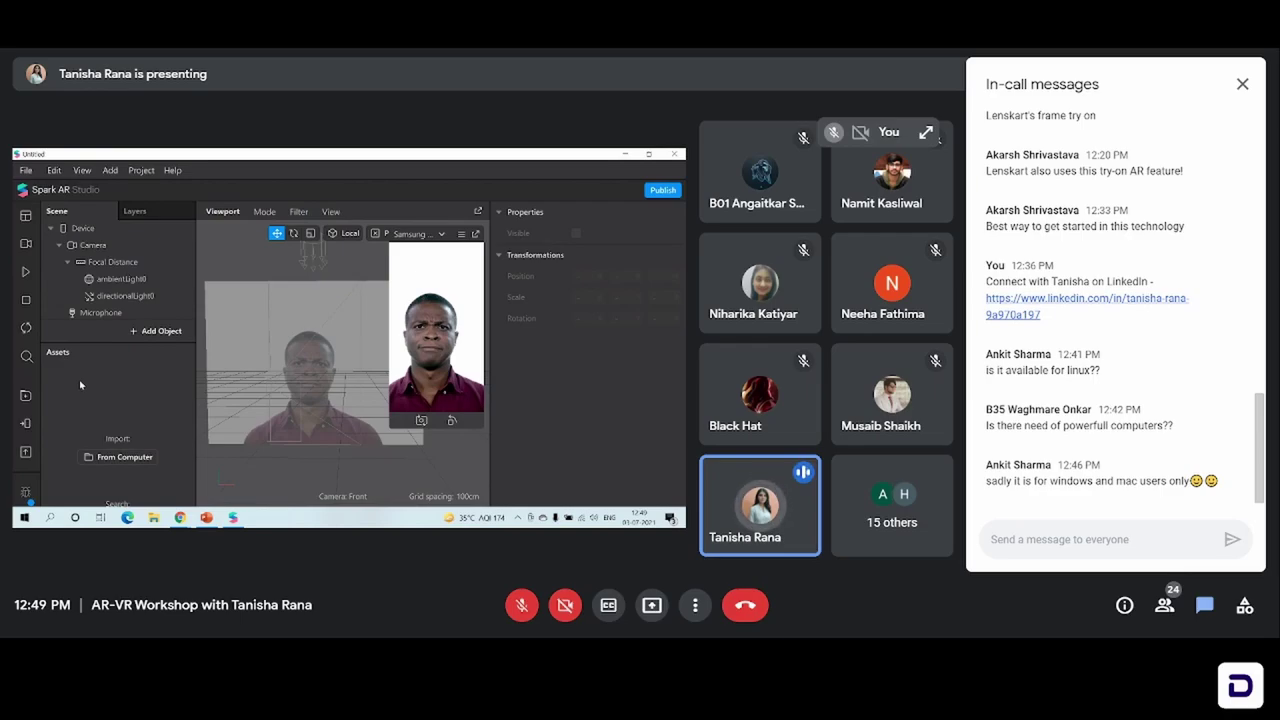
left_click(112, 460)
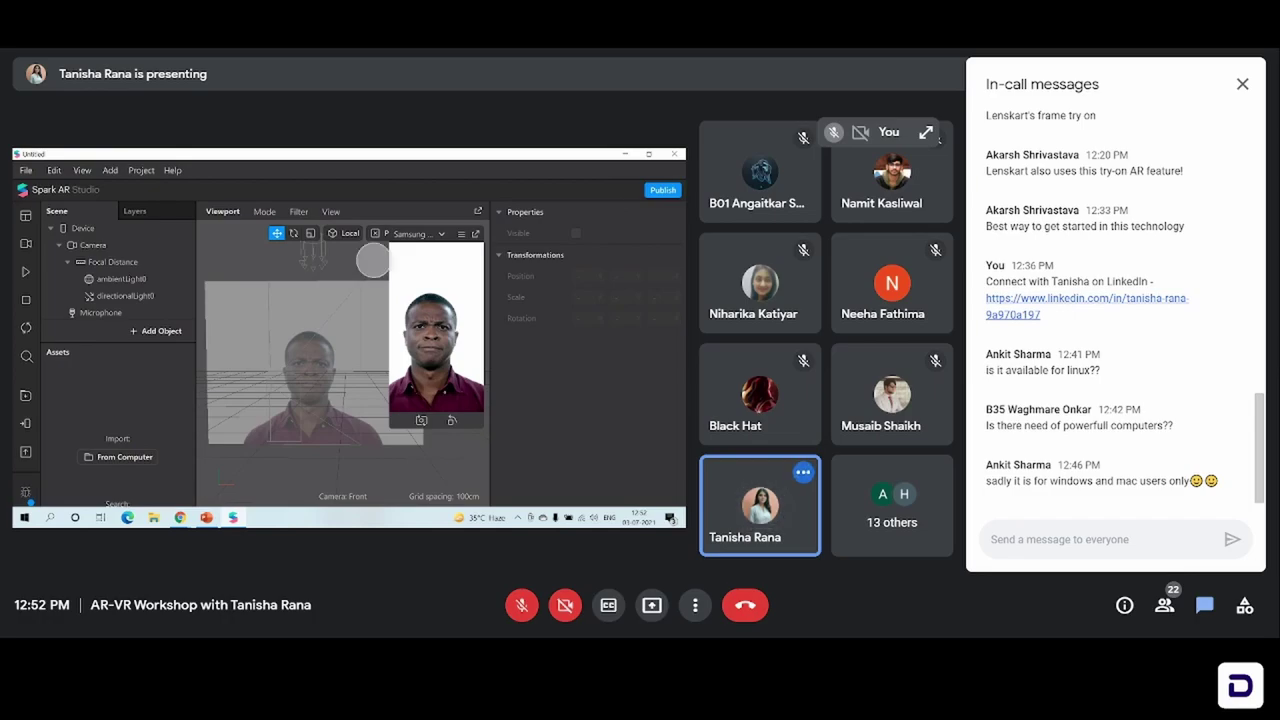
Step: Open the Add object submenu for faceTracker0
left_click(162, 331)
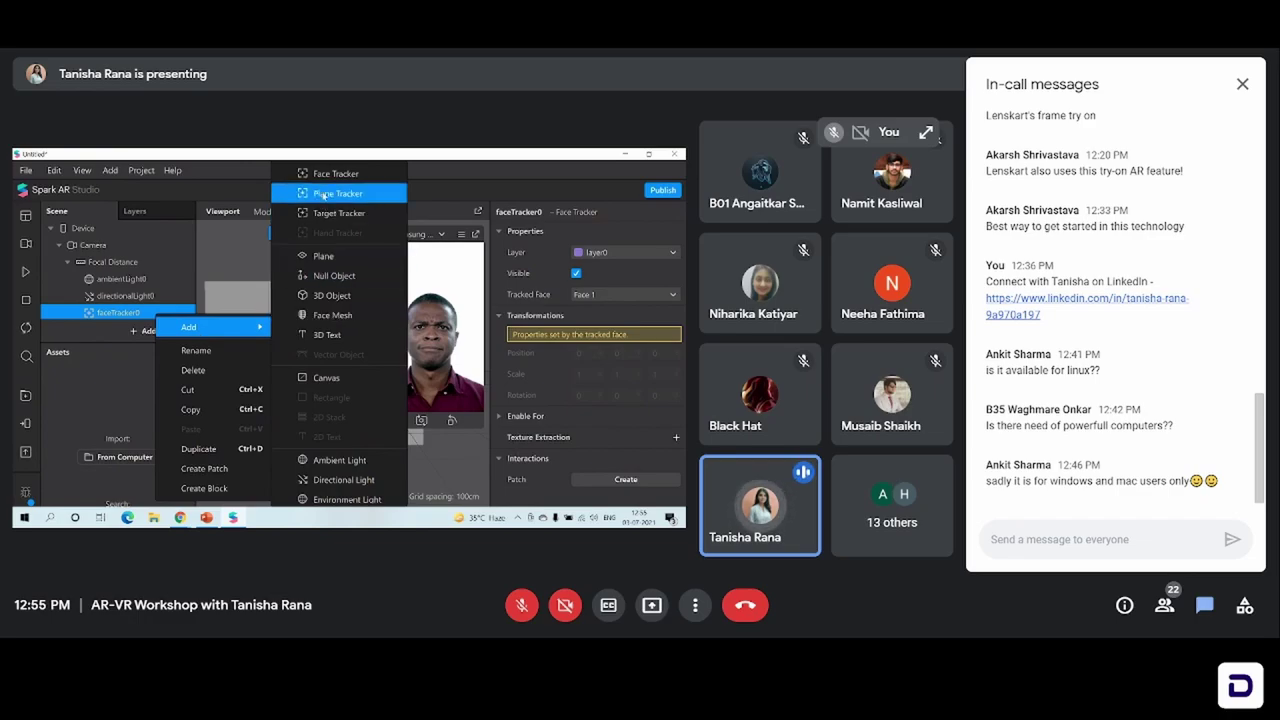
Step: Add plane0 as a Plane under faceTracker0
left_click(324, 258)
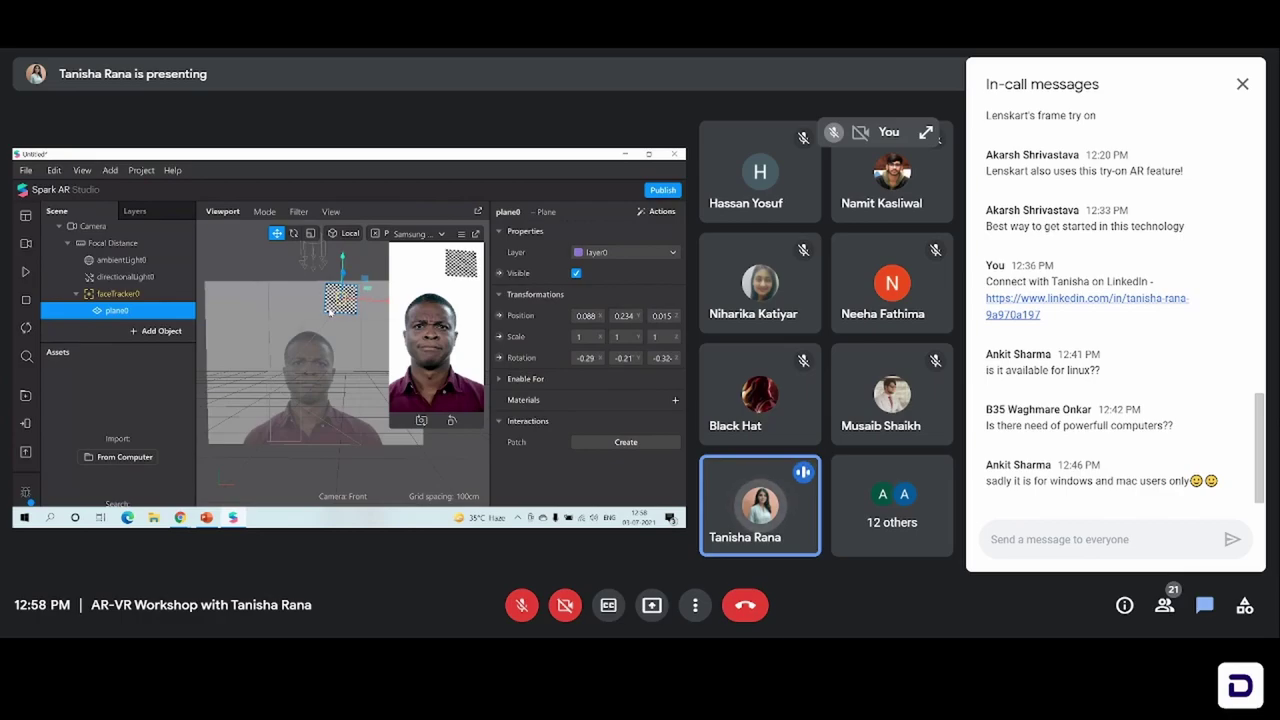
Step: Change the Meet call layout from Tiled to Spotlight
left_click(695, 605)
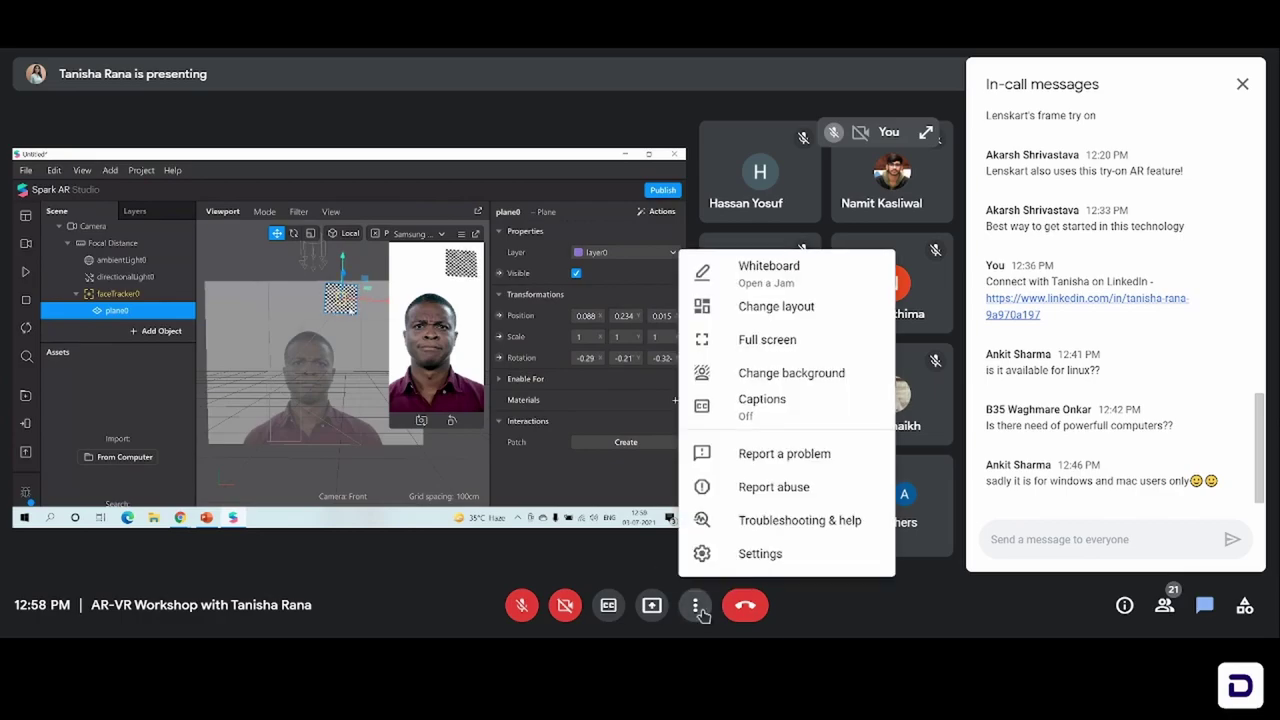
left_click(776, 307)
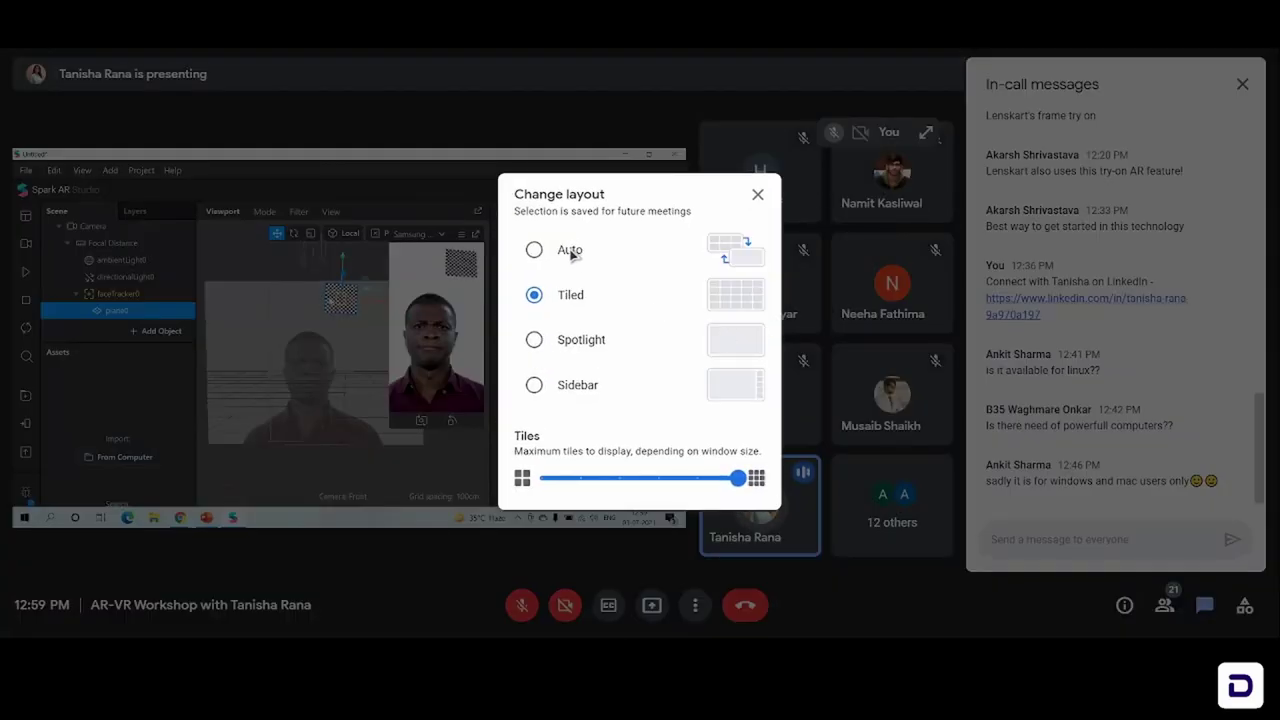
left_click(535, 341)
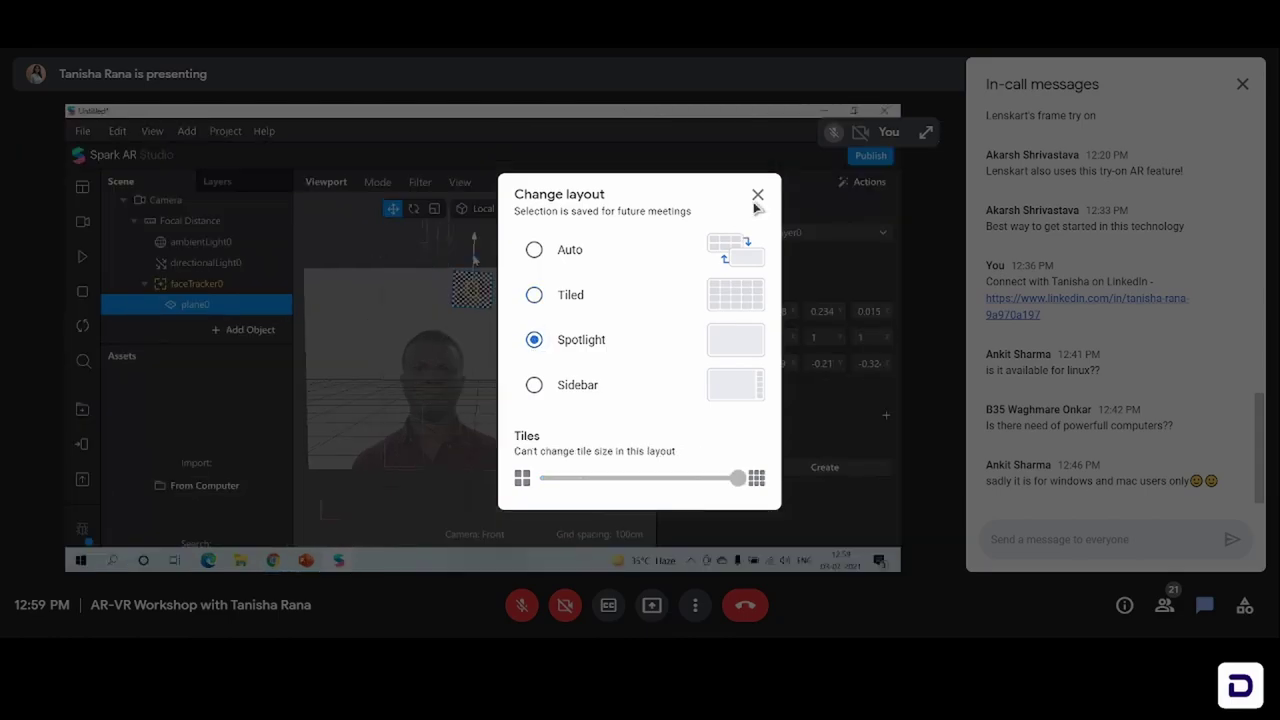
left_click(758, 195)
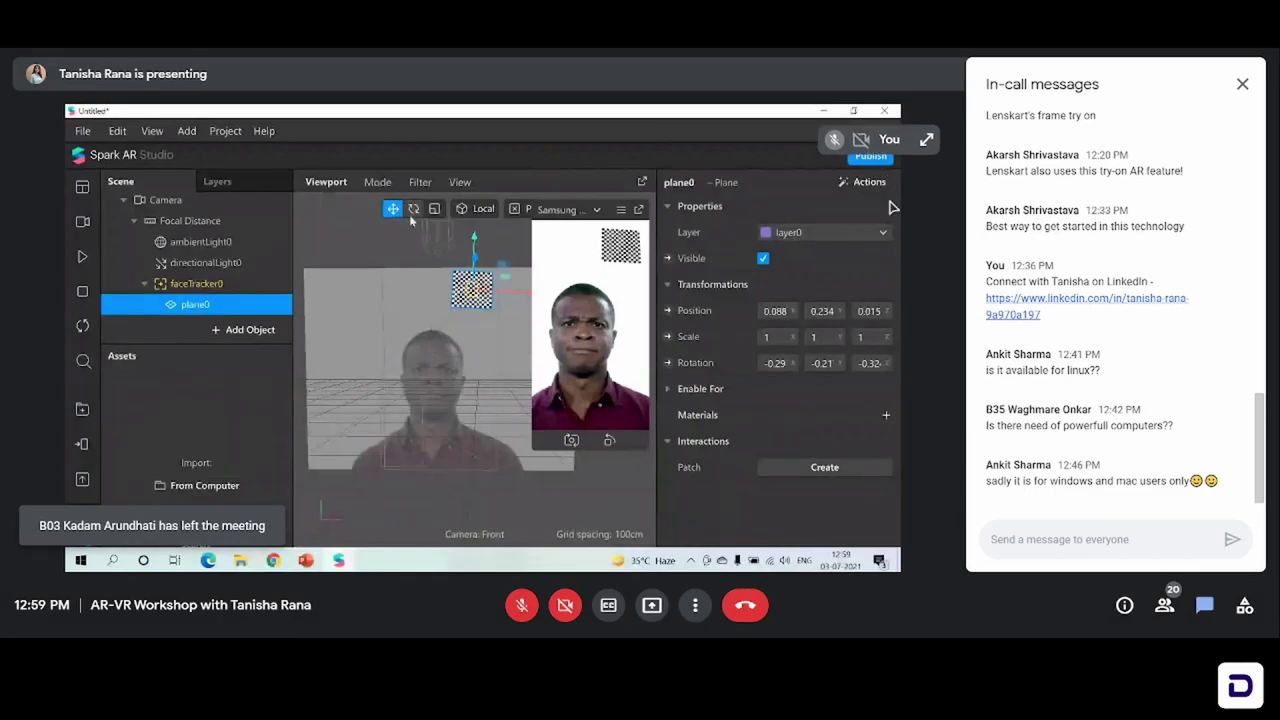
Step: Move the Meet self-view aside and drag plane0 slightly lower in the Viewport
left_click_drag(885, 139, 150, 532)
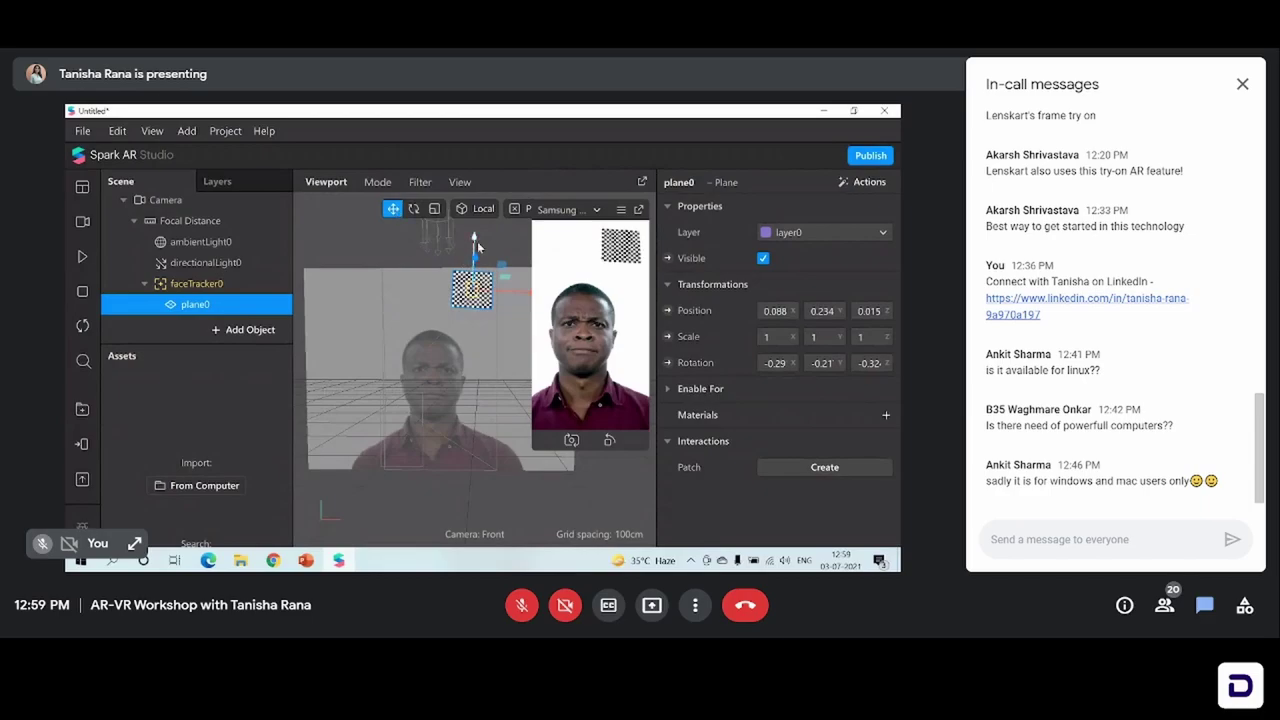
left_click_drag(472, 285, 472, 289)
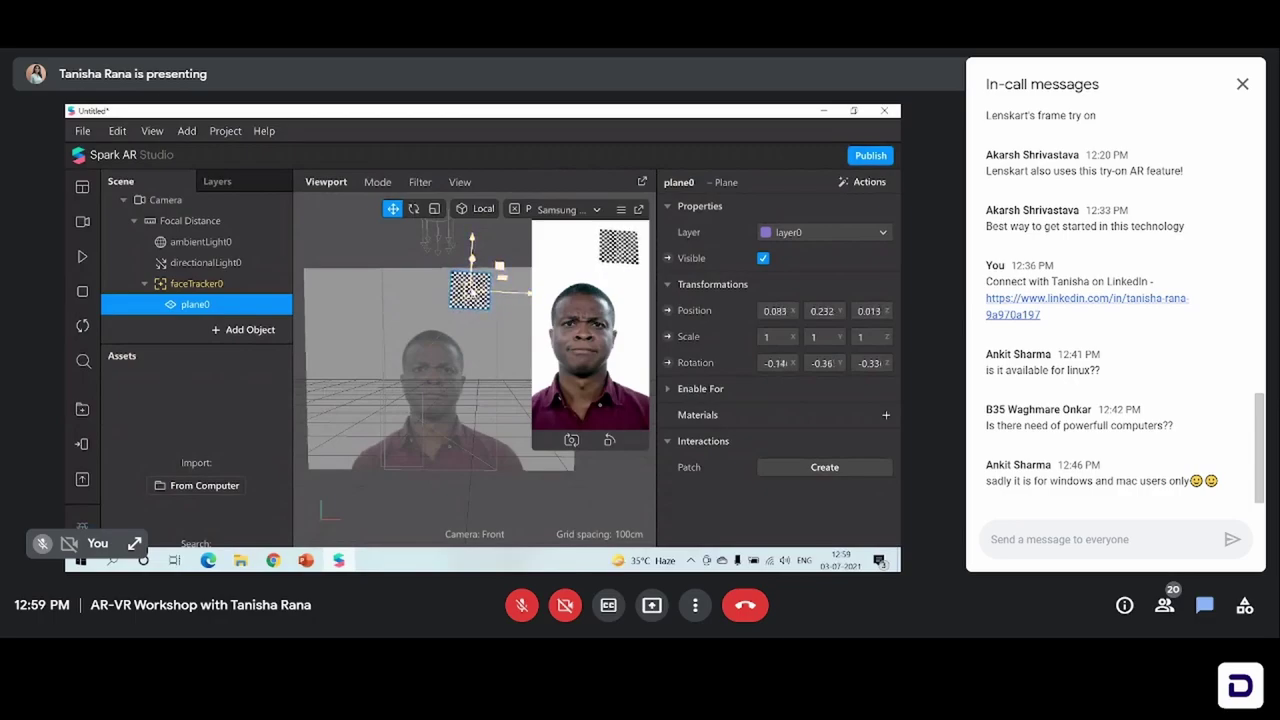
Step: Tilt plane0 around its X axis with the Rotate gizmo to roughly -144 degrees
left_click(413, 211)
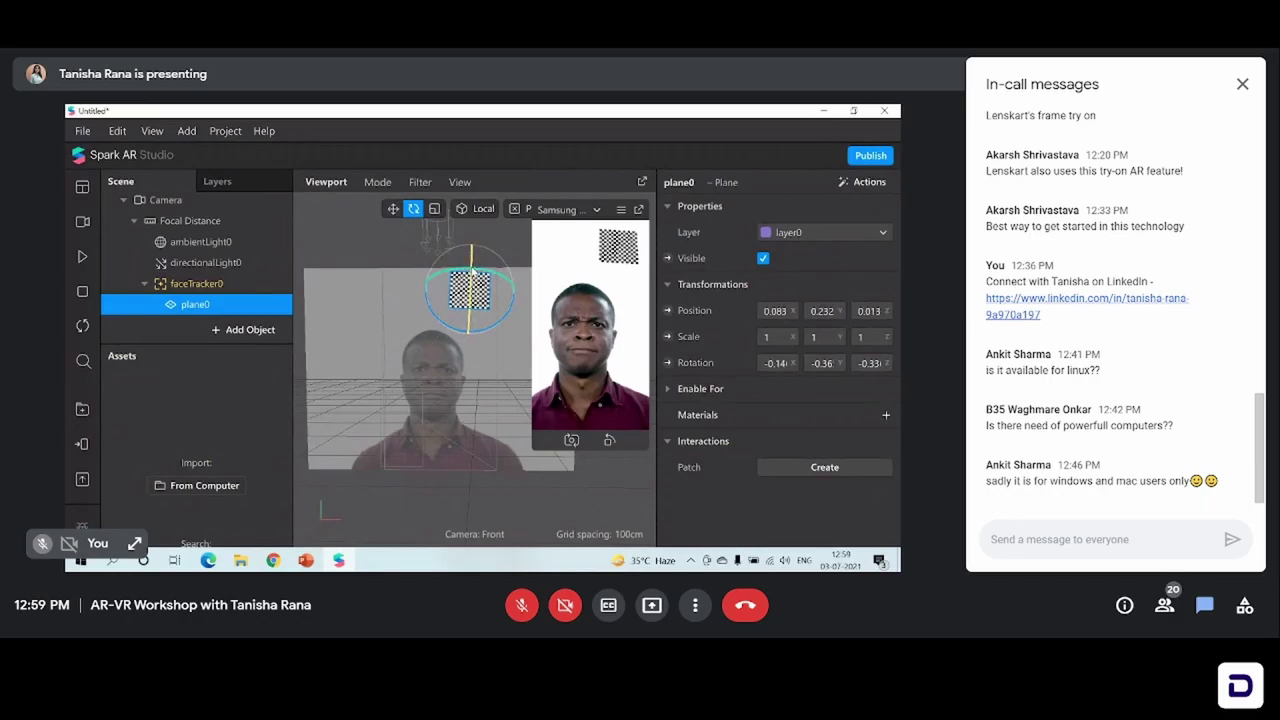
left_click_drag(471, 272, 460, 298)
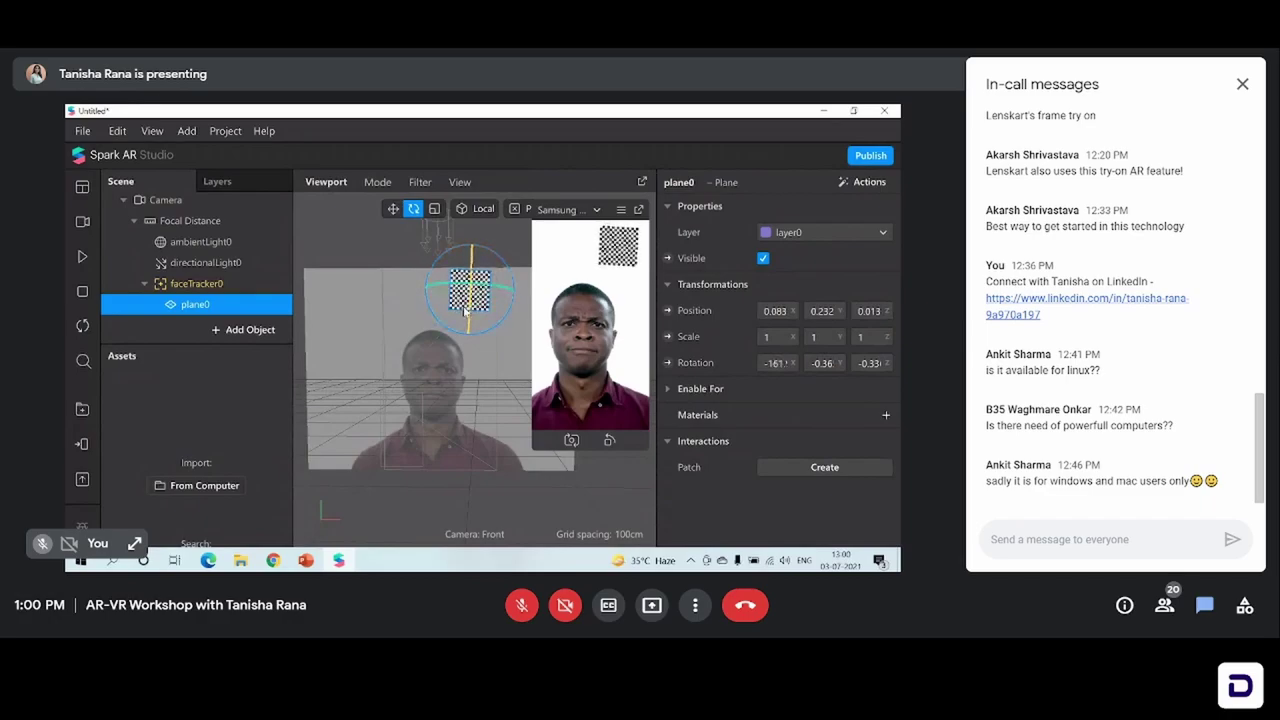
mouse_move(464, 311)
left_mouse_down()
mouse_move(457, 273)
mouse_move(456, 317)
left_mouse_up()
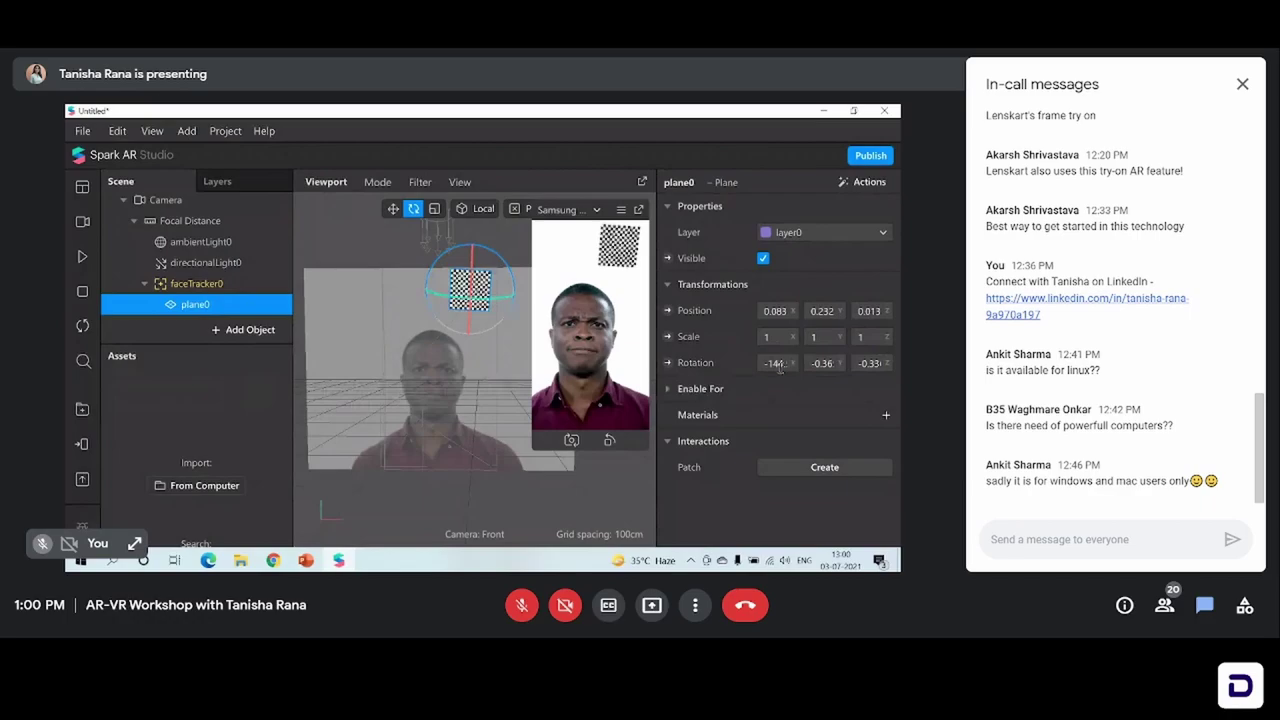
Step: Set plane0's Rotation X to 90, then change it to 0
left_click(779, 364)
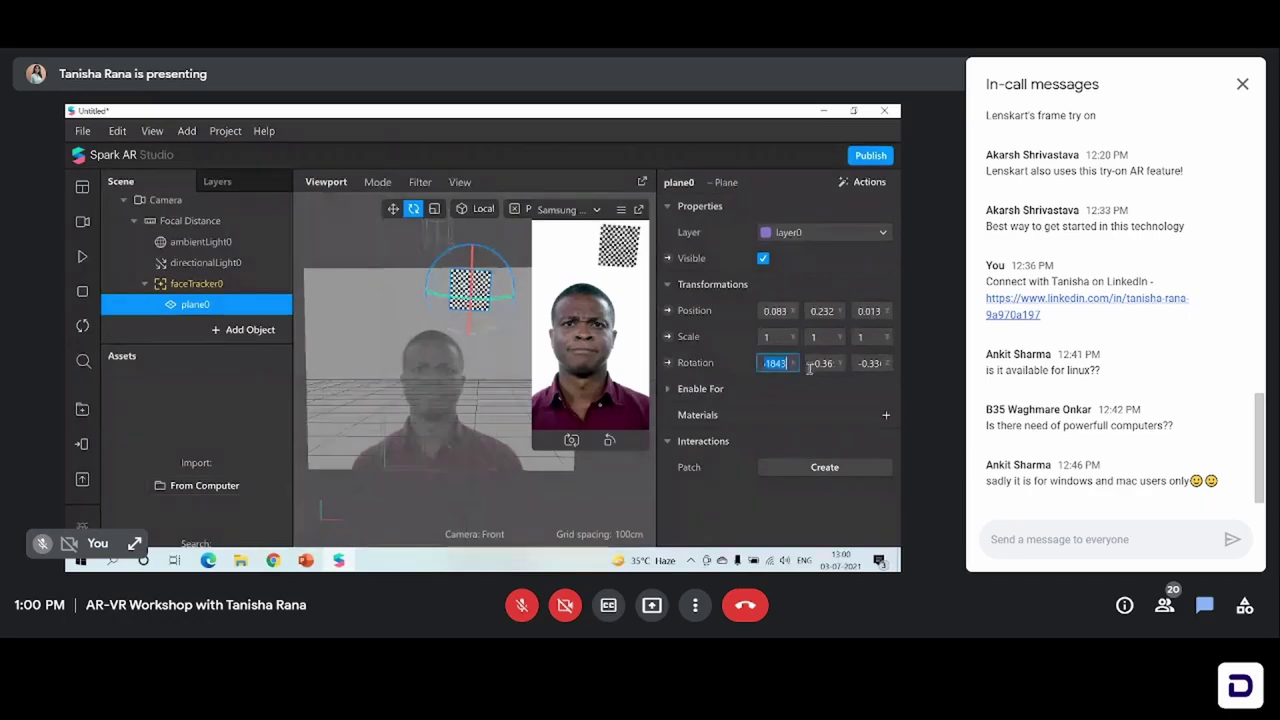
key("BackSpace")
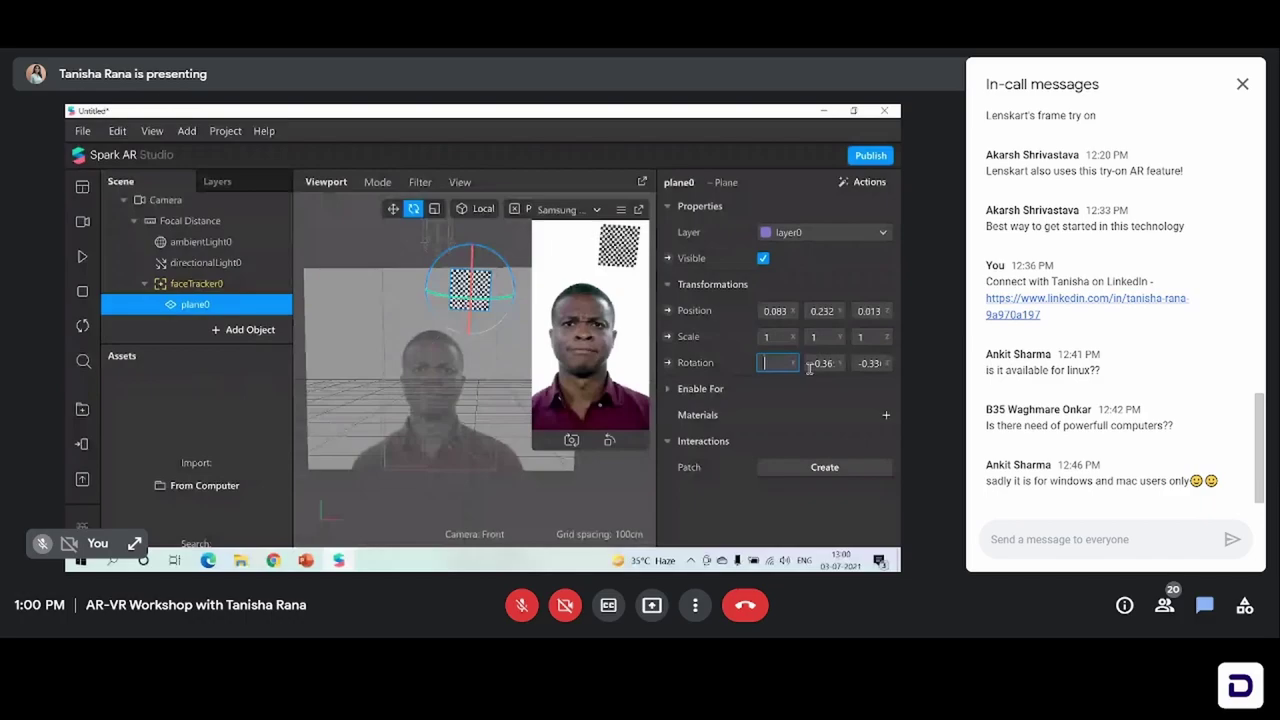
type("90")
key("Return")
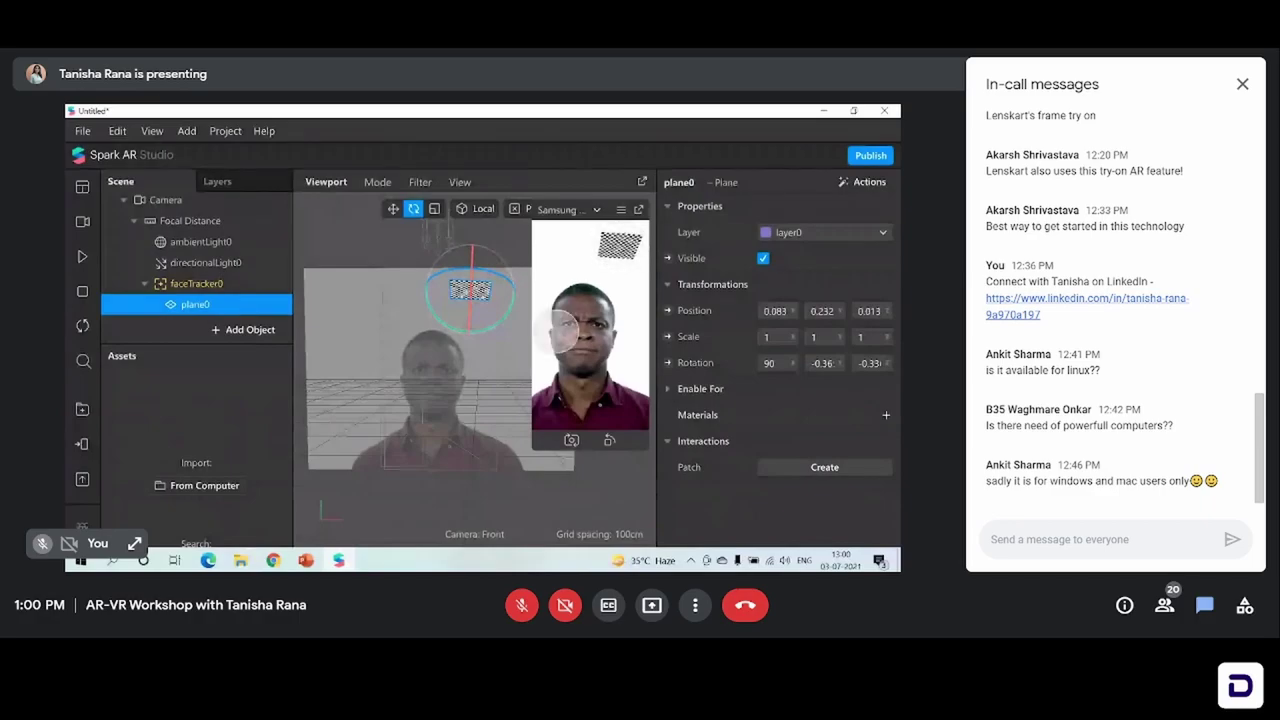
left_click(781, 362)
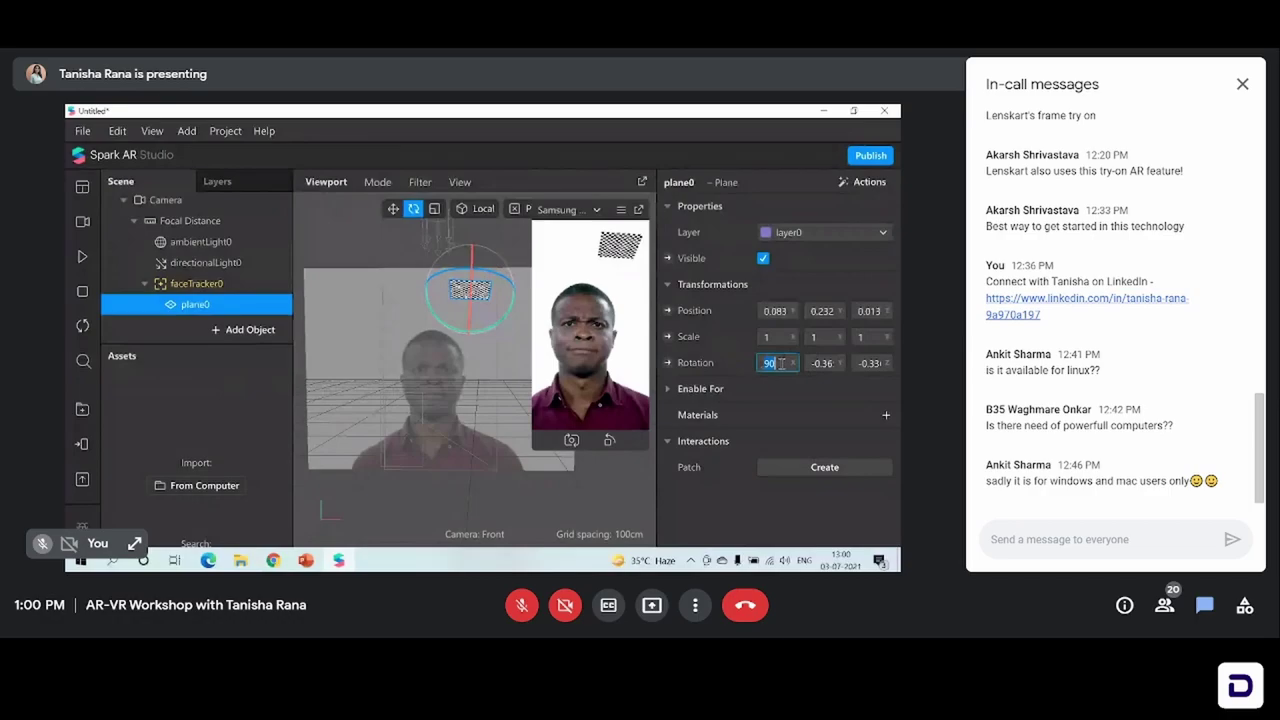
type("0")
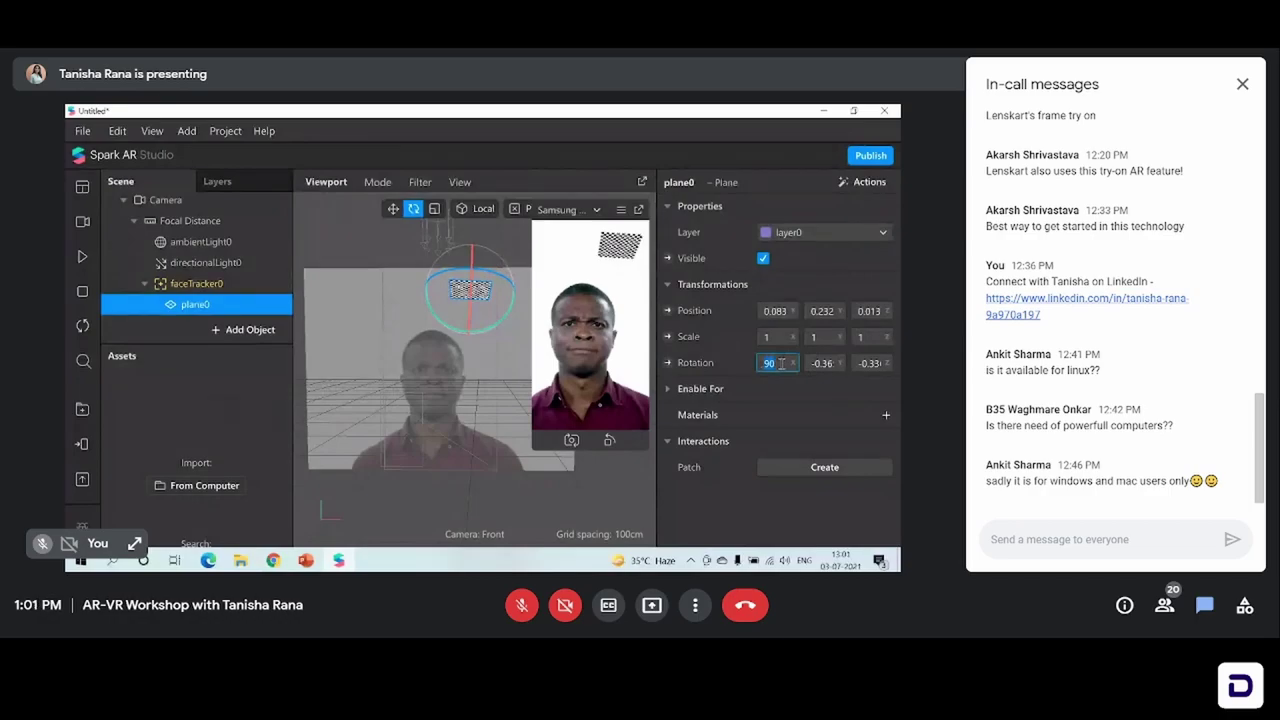
key("Return")
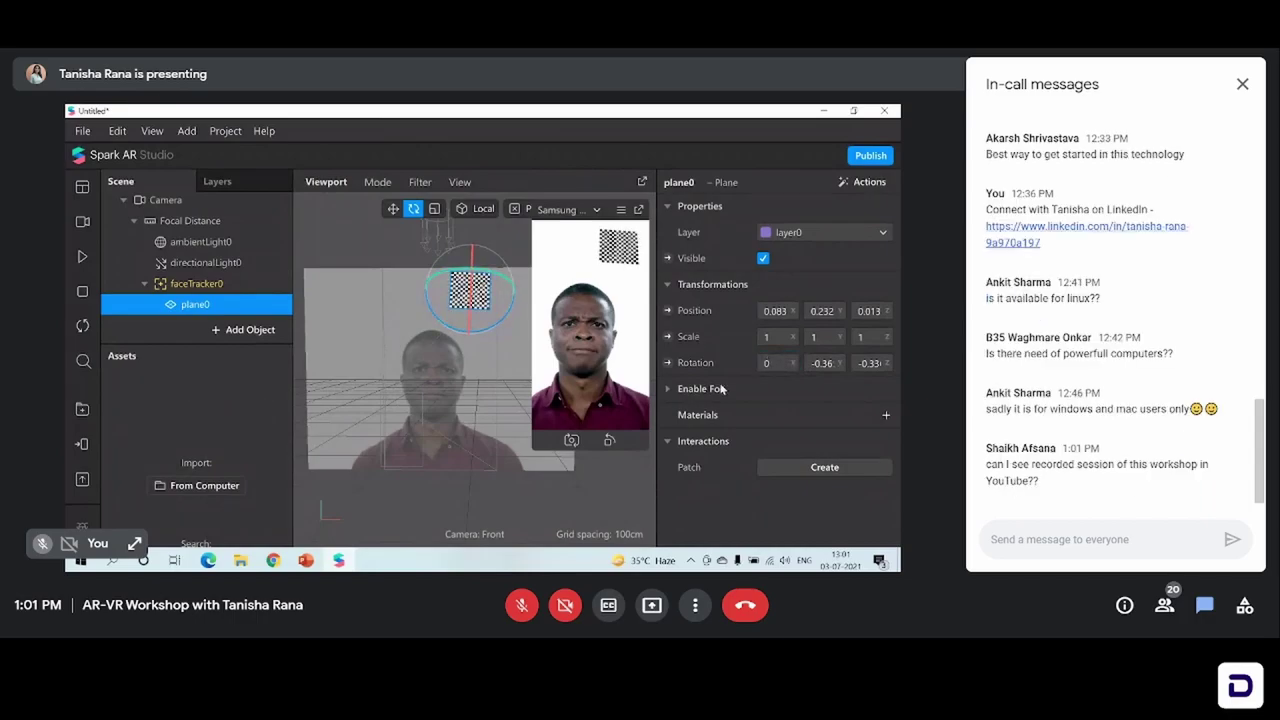
Step: Reply 'Yes' to everyone in the meeting chat
left_click(1104, 543)
type("Yes")
key("Return")
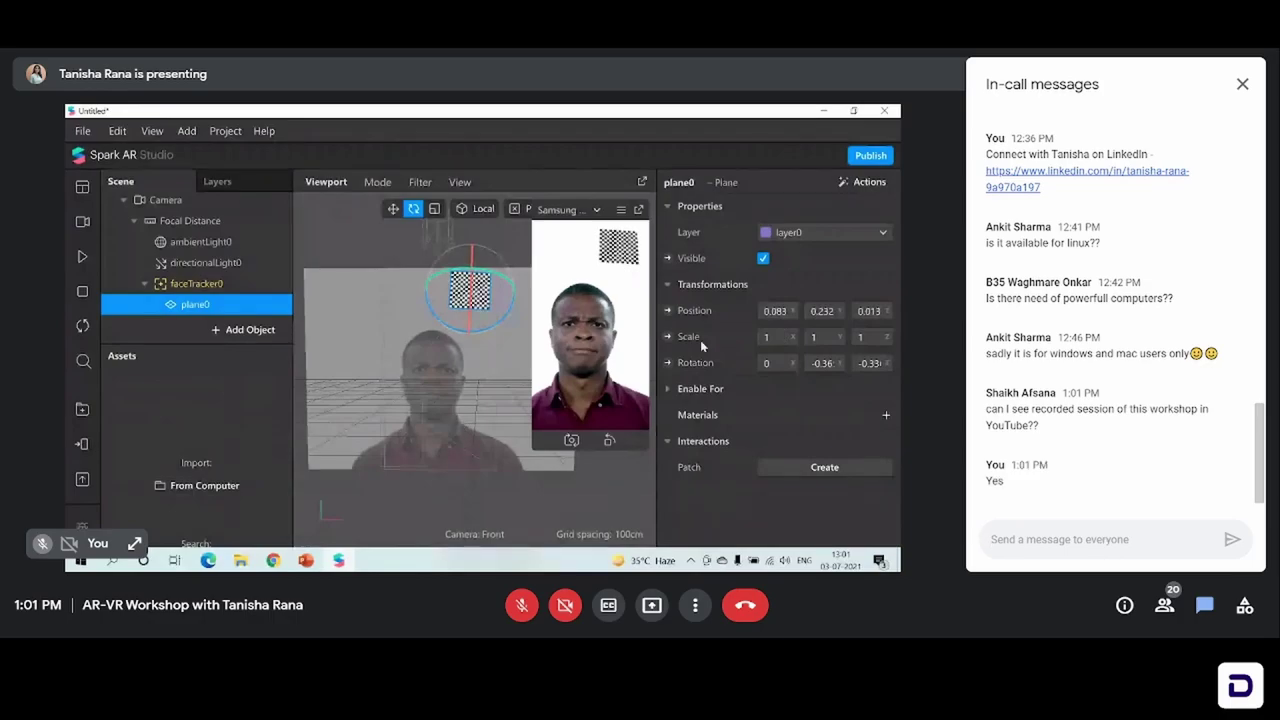
left_click(770, 338)
type("1")
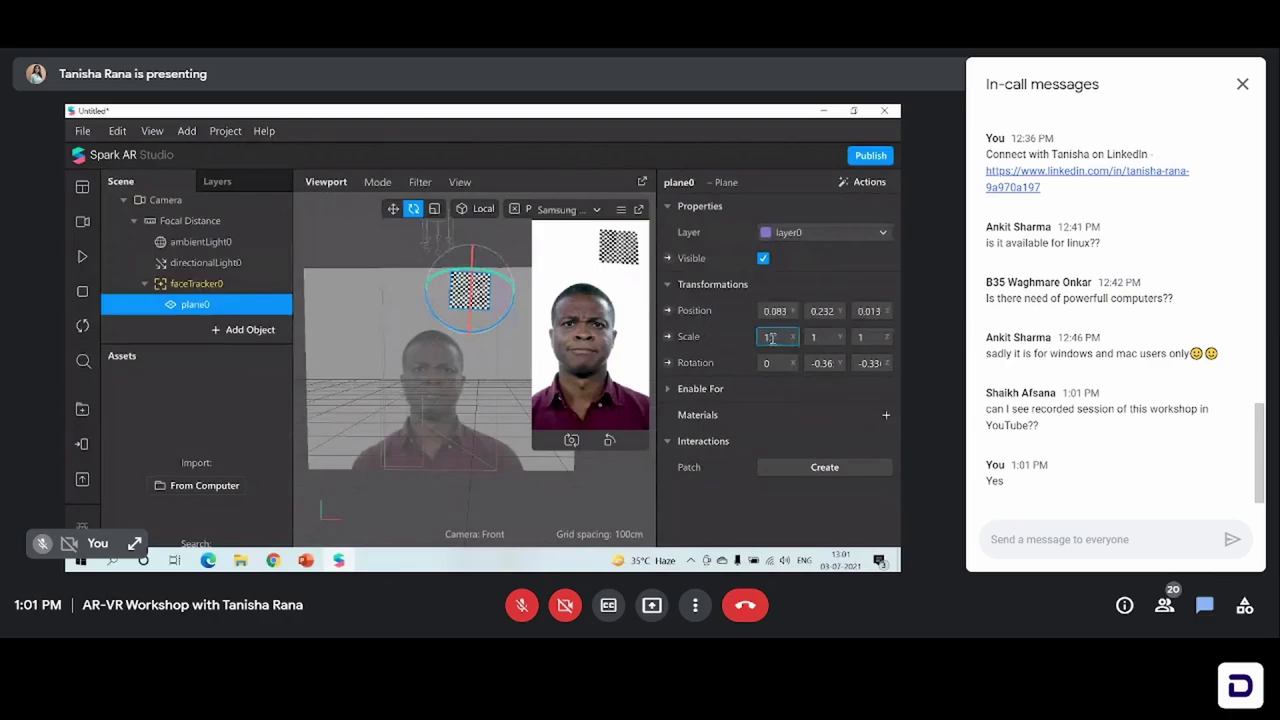
key("Return")
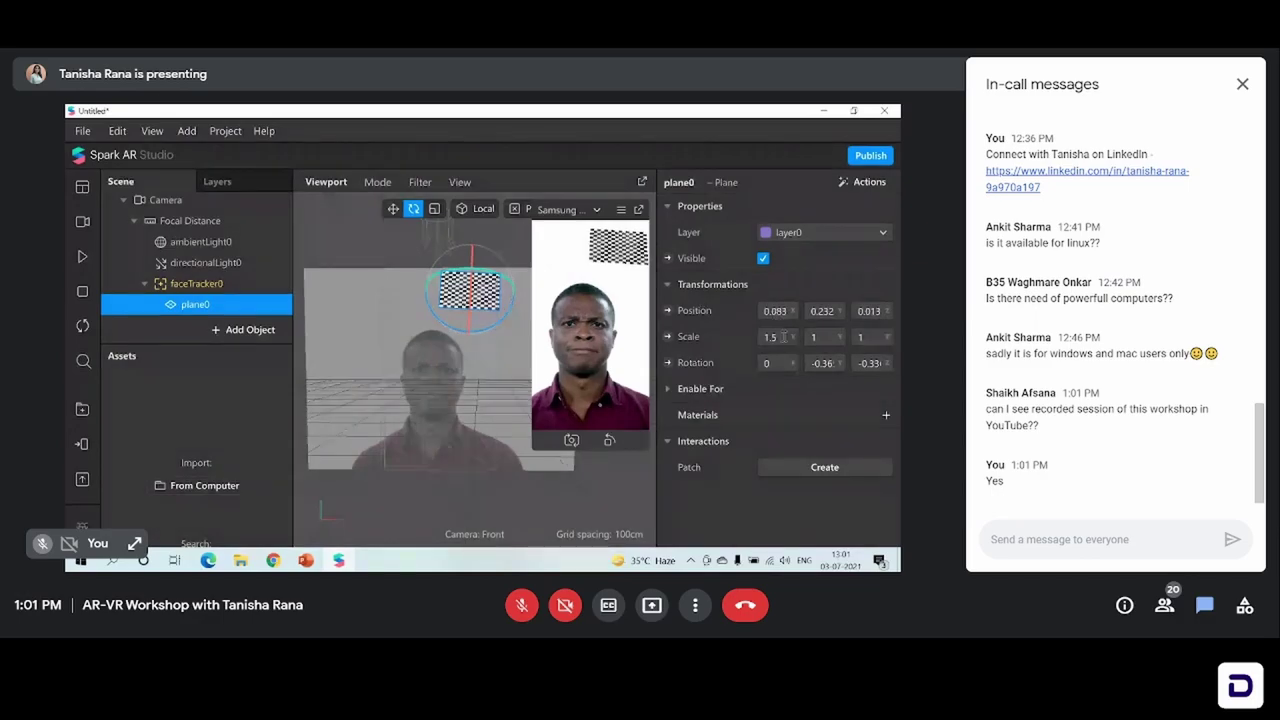
left_click(783, 337)
key("BackSpace")
key("BackSpace")
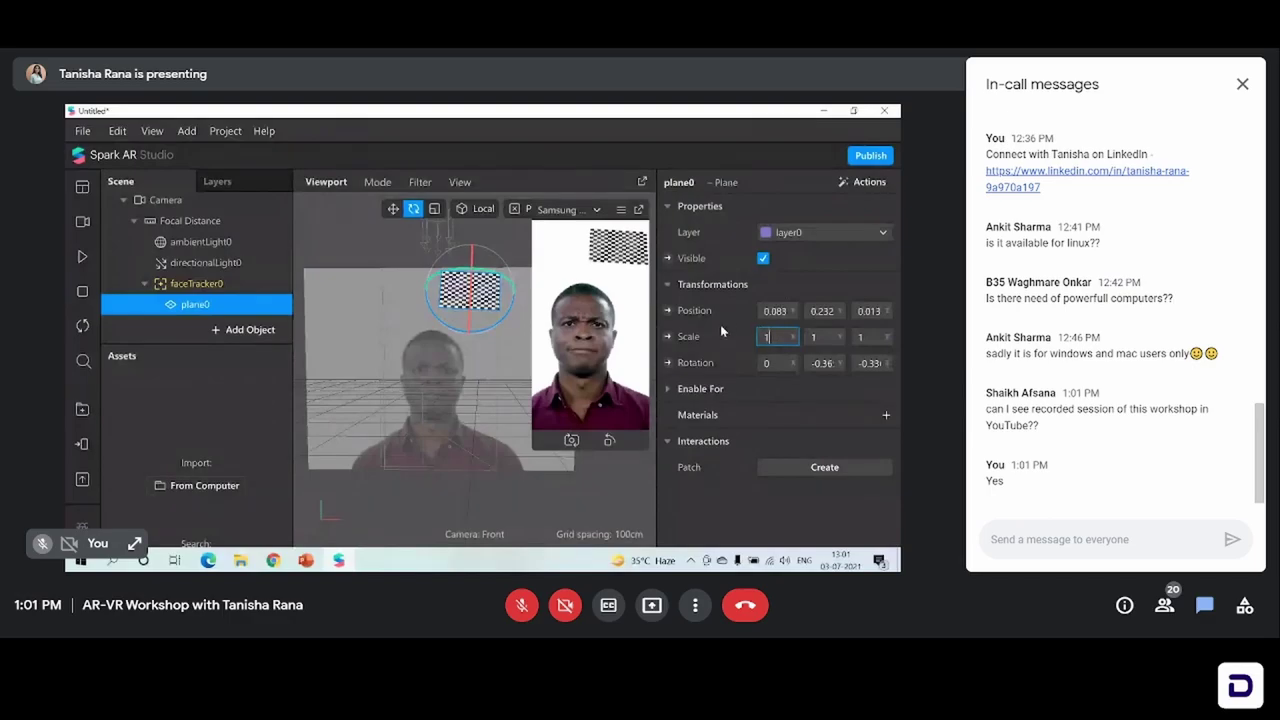
key("Return")
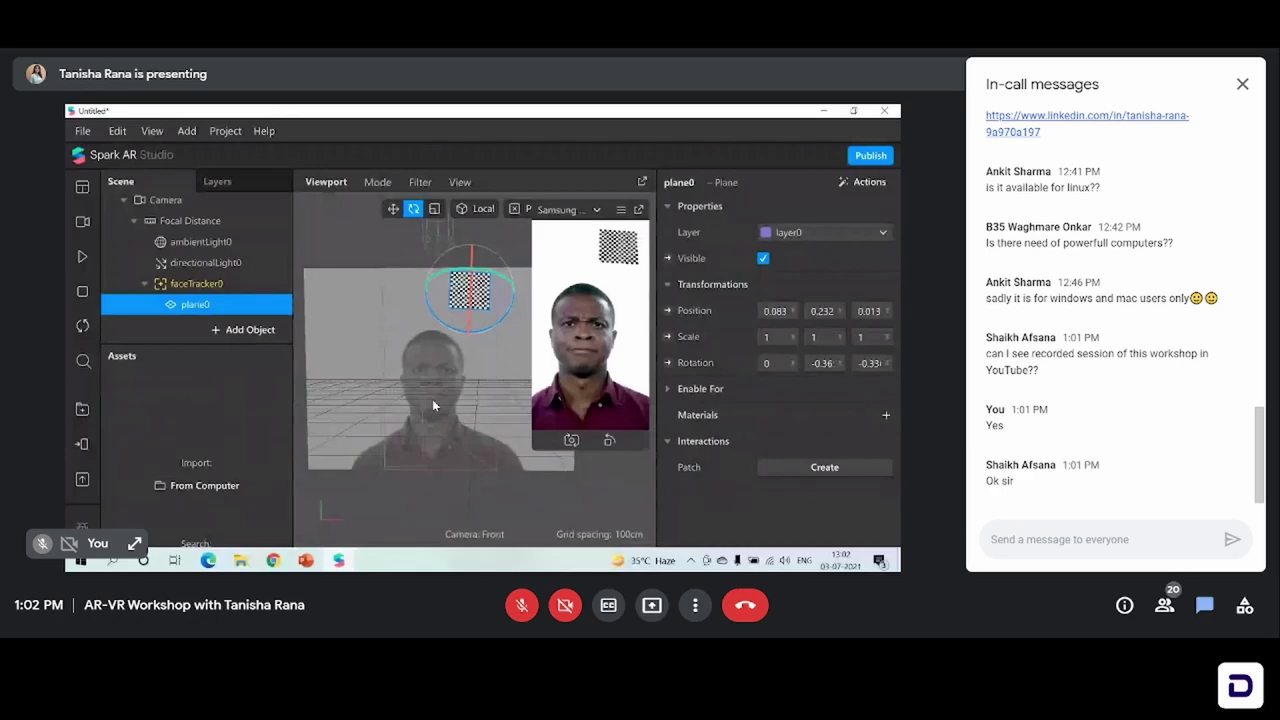
left_click(570, 342)
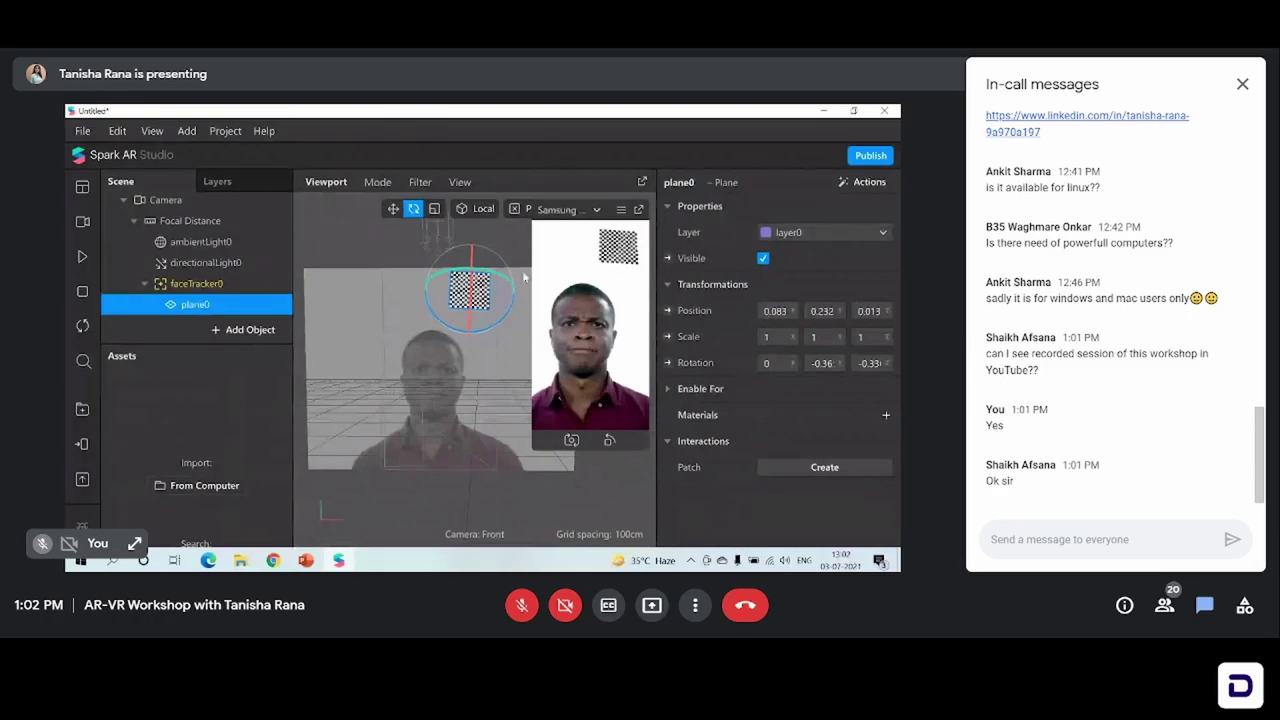
left_click(435, 209)
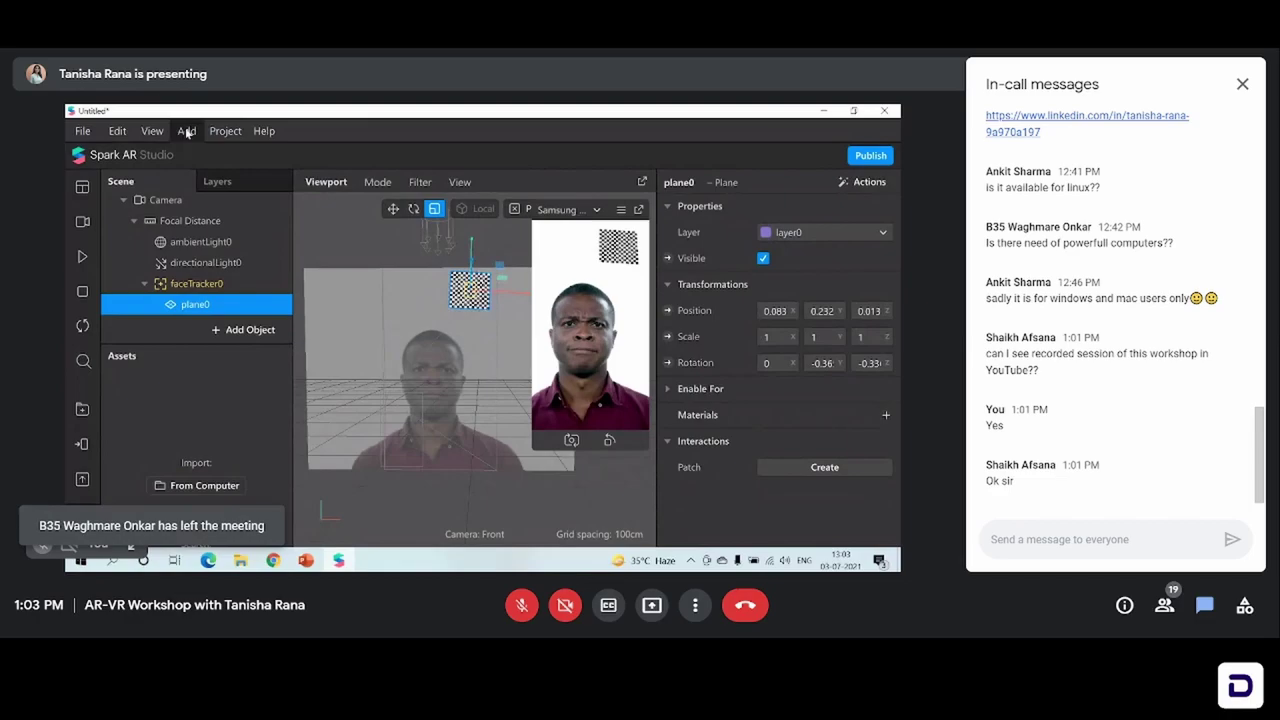
left_click(186, 131)
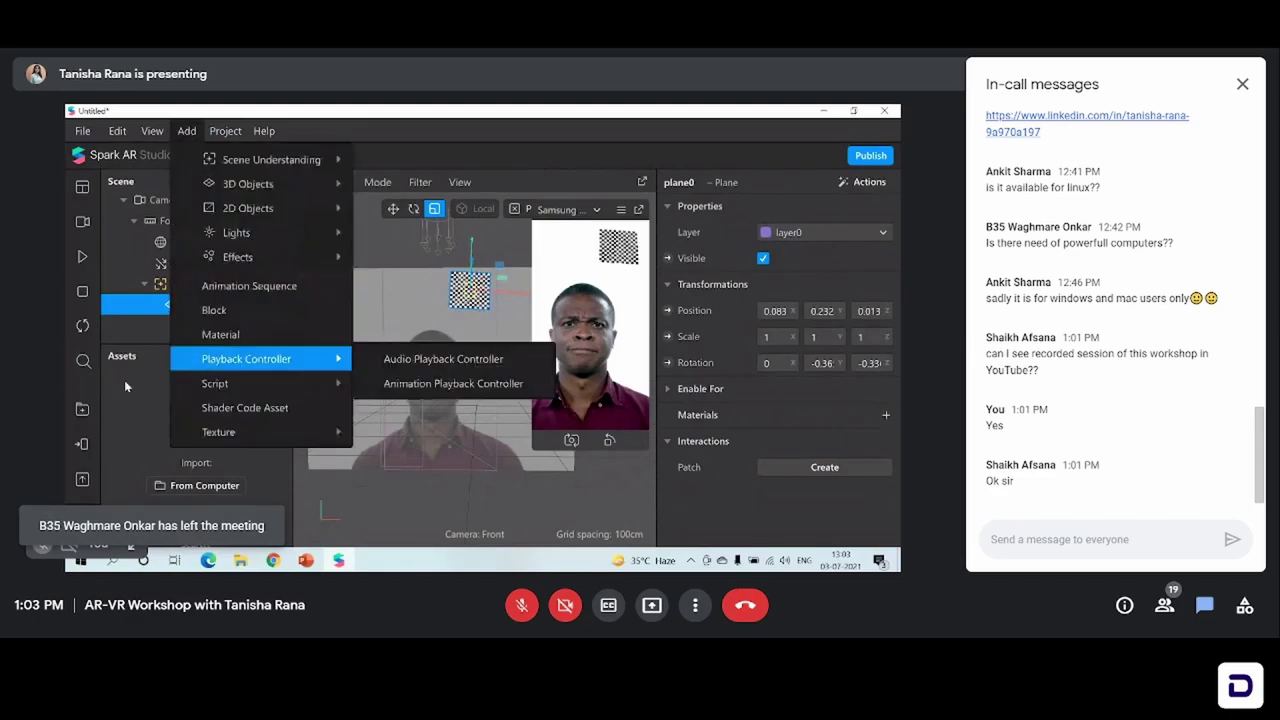
left_click(320, 299)
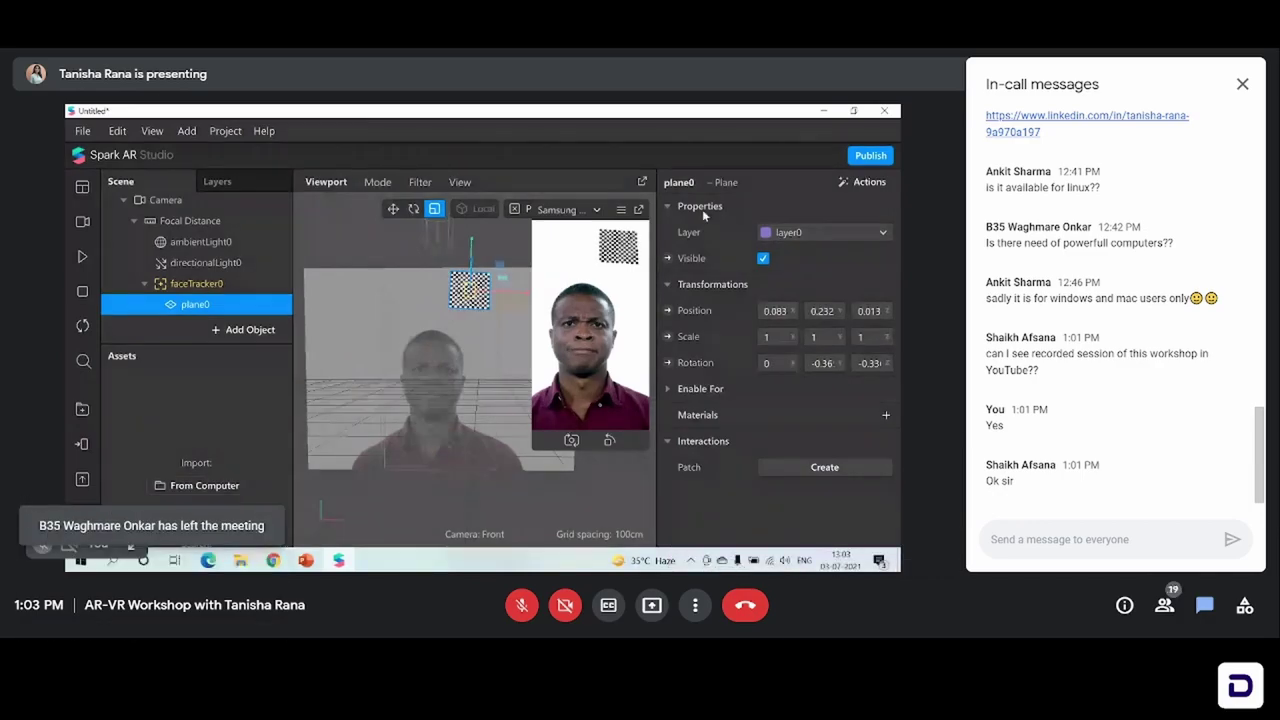
Step: Add material0 to plane0 via the Materials + button, turning the plane plain white
left_click(885, 416)
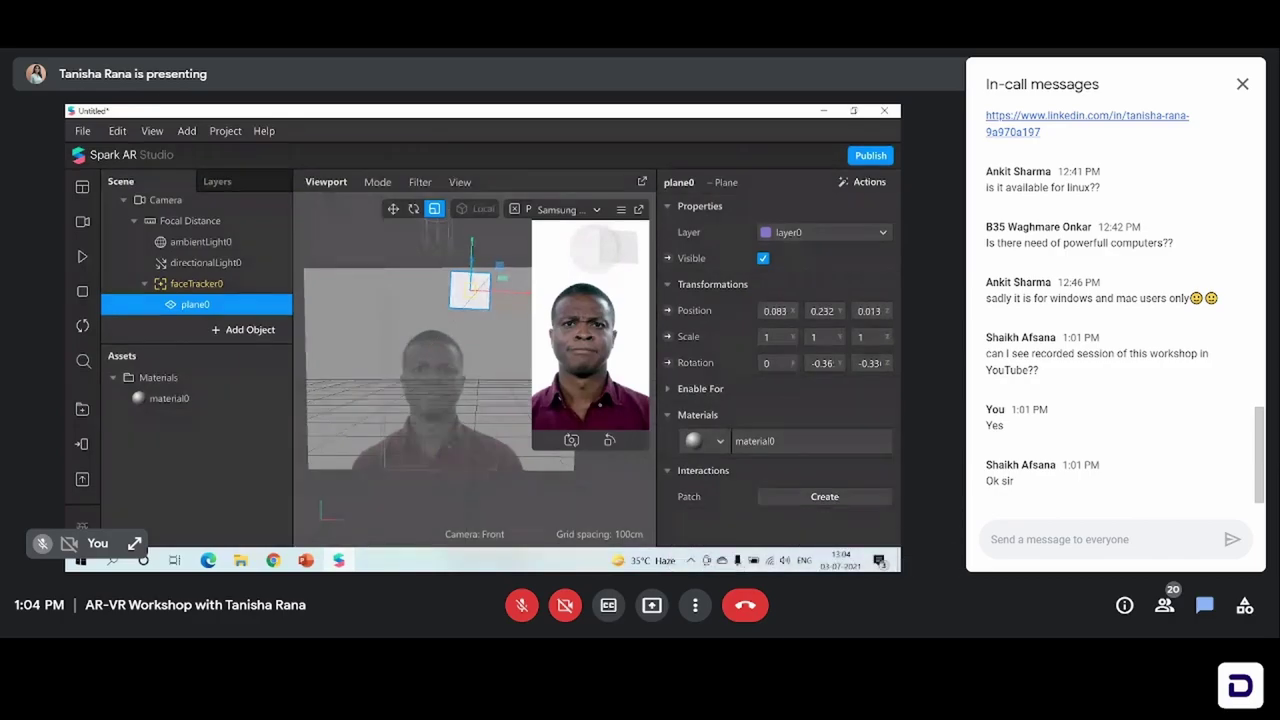
Step: Rename the material0 asset to 'plane material'
double_click(197, 401)
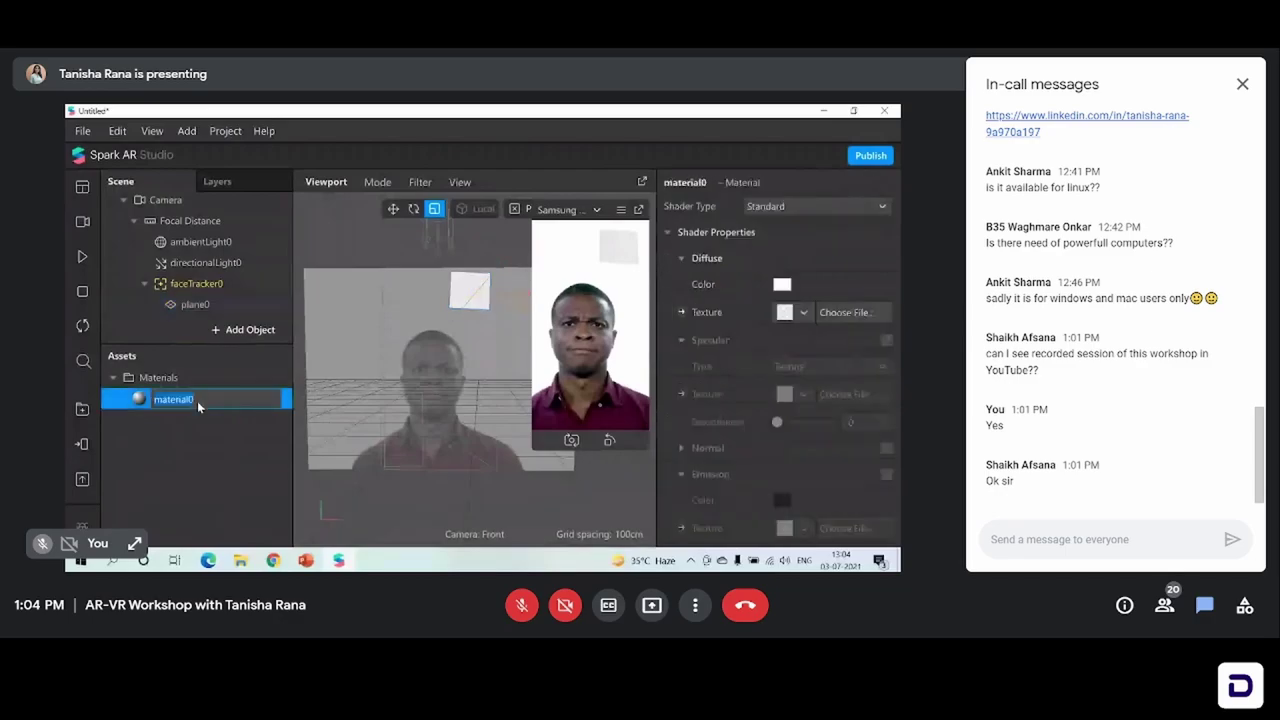
key("BackSpace")
type("plane material")
key("Return")
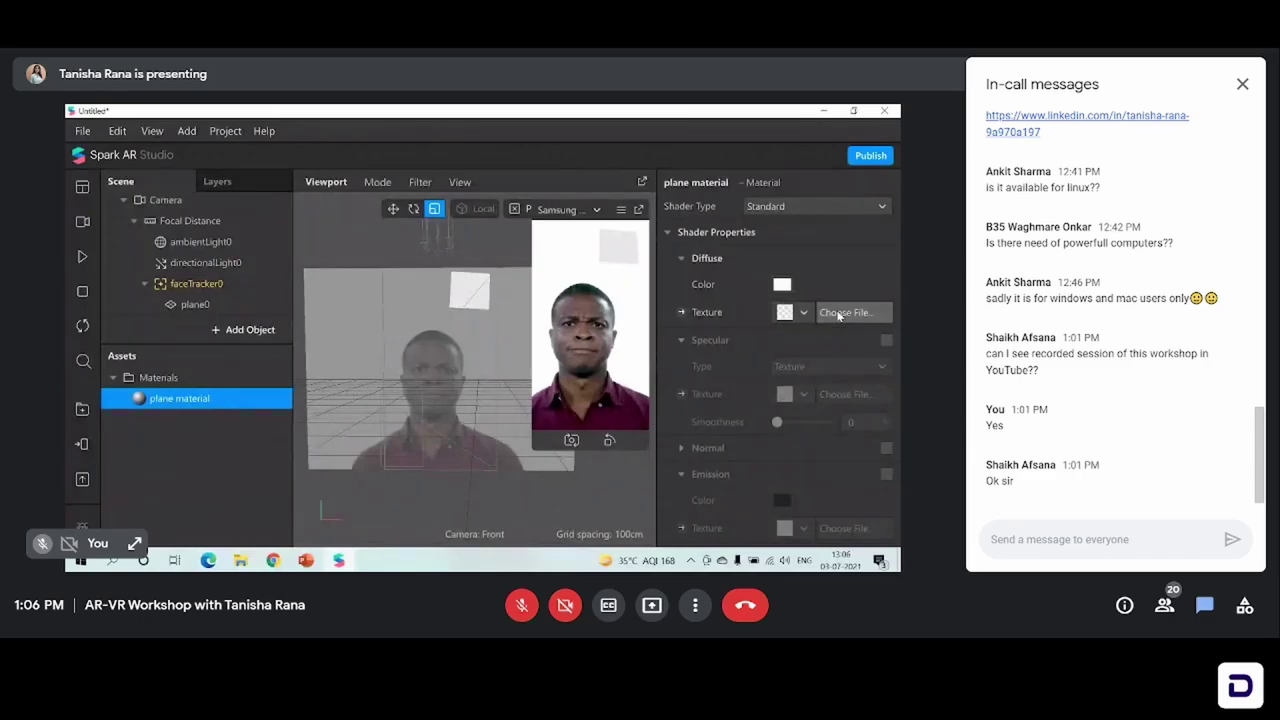
Step: Import the WhatsApp Stay Home heart image from the Desktop as the diffuse texture
left_click(838, 313)
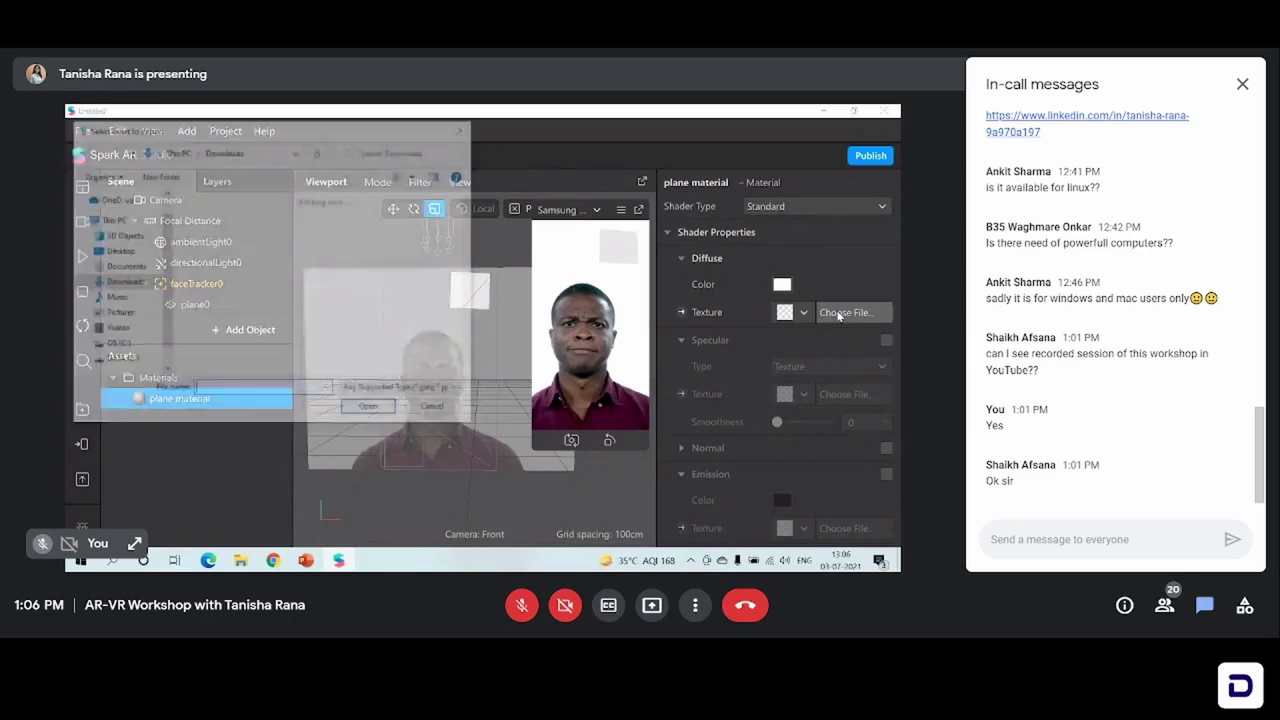
left_click(119, 252)
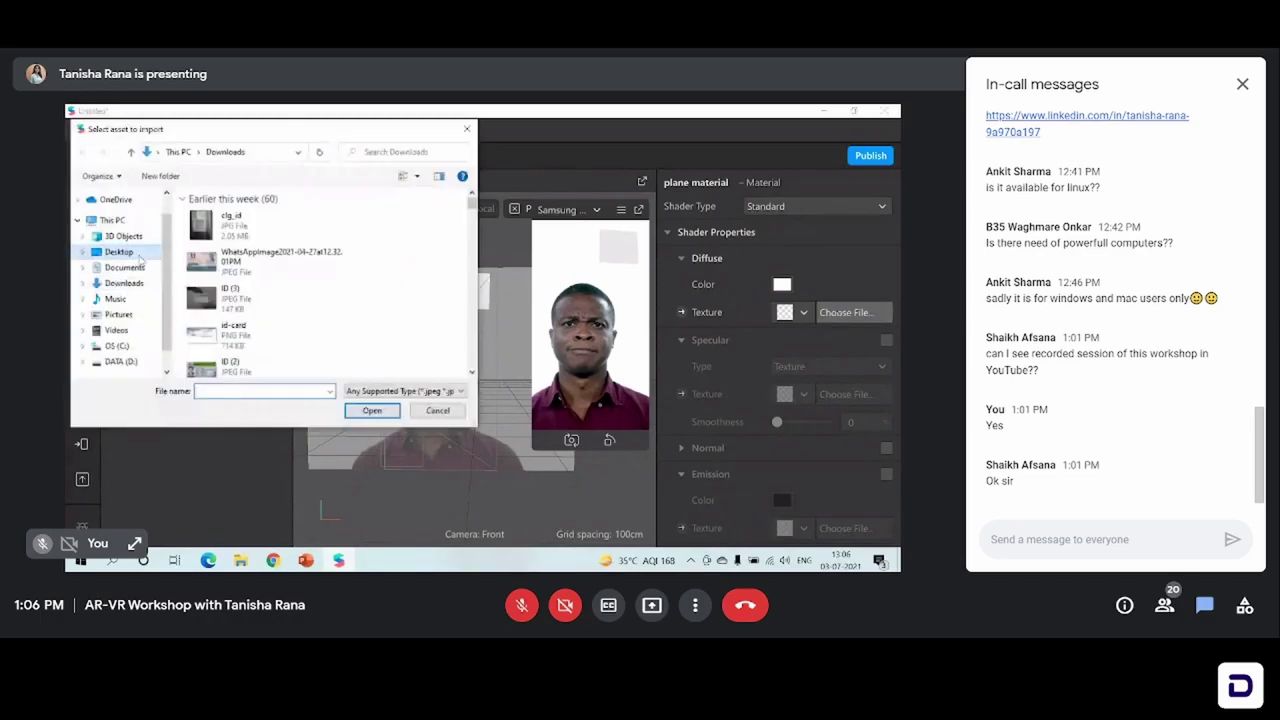
left_click(227, 324)
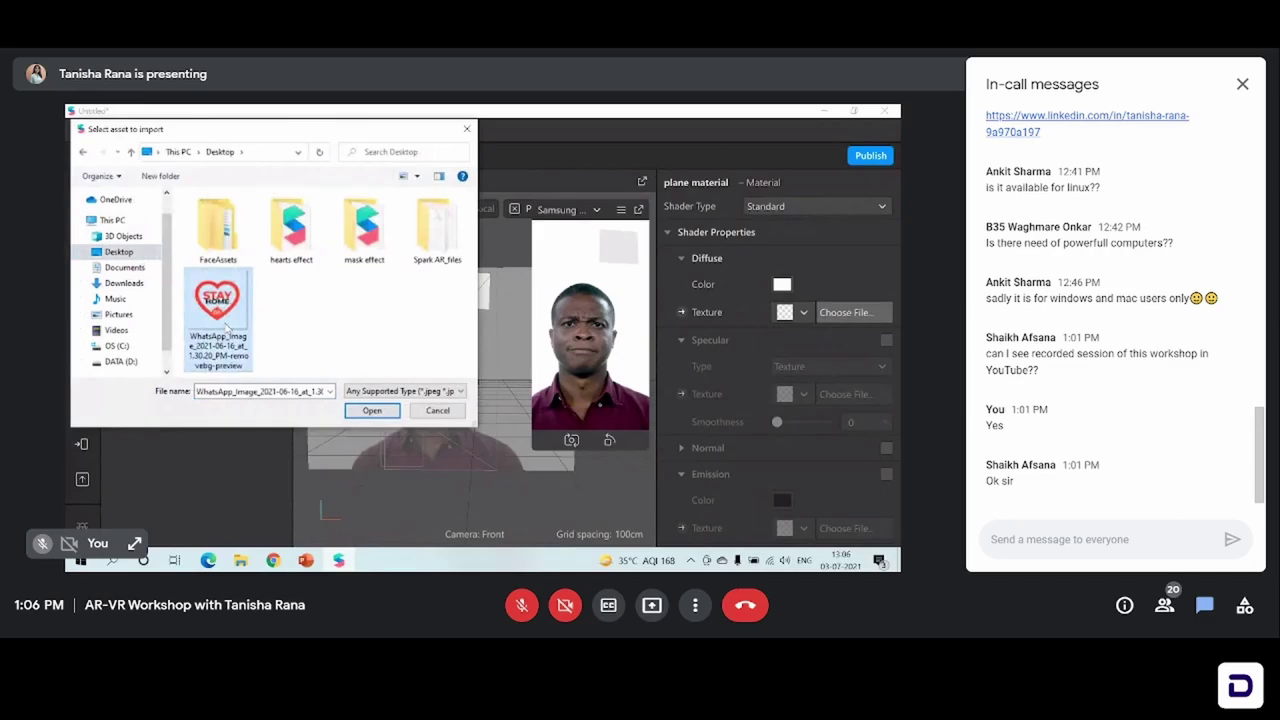
double_click(227, 326)
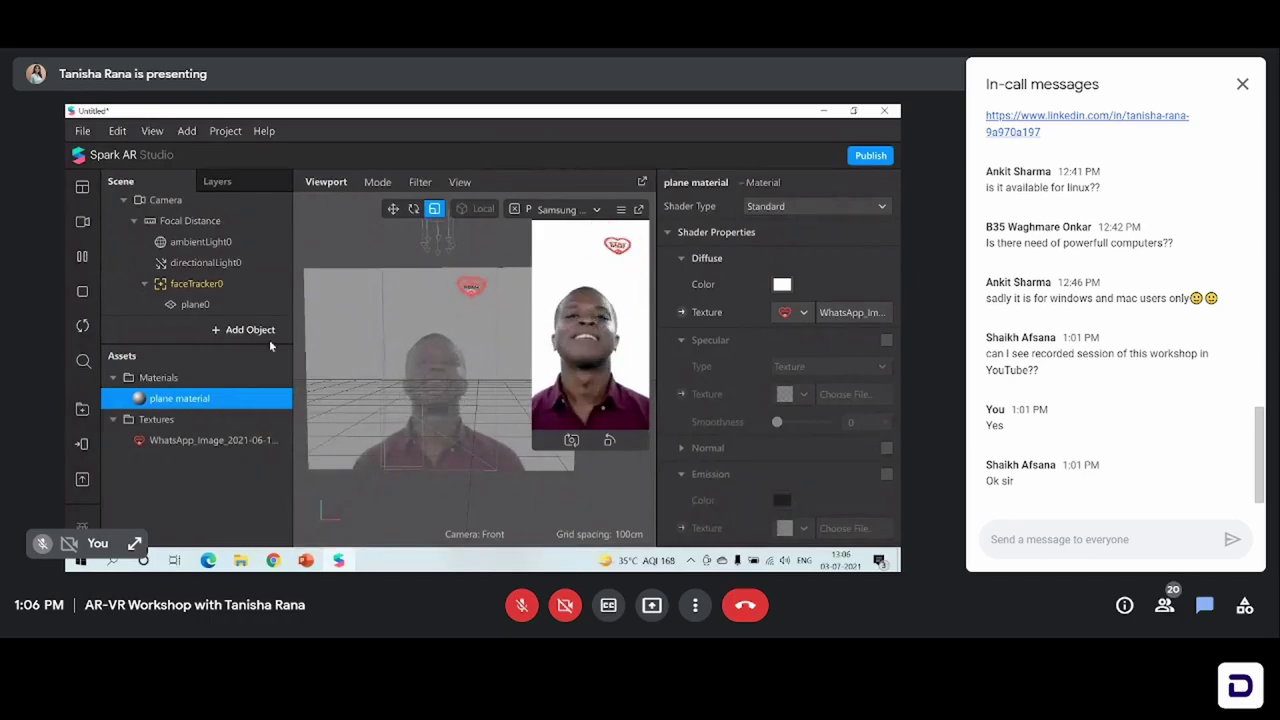
Step: Pause the preview, select plane0, and view the 500 x 500 WhatsApp heart texture's details
left_click(83, 262)
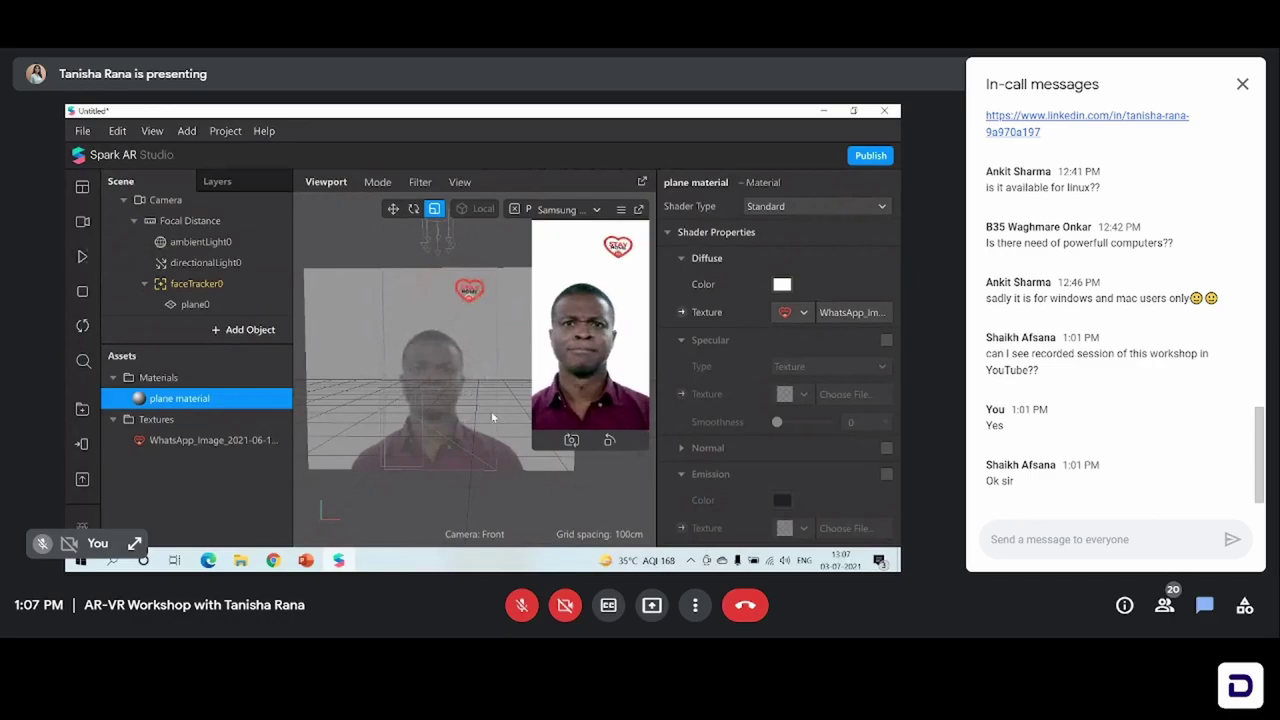
left_click(182, 304)
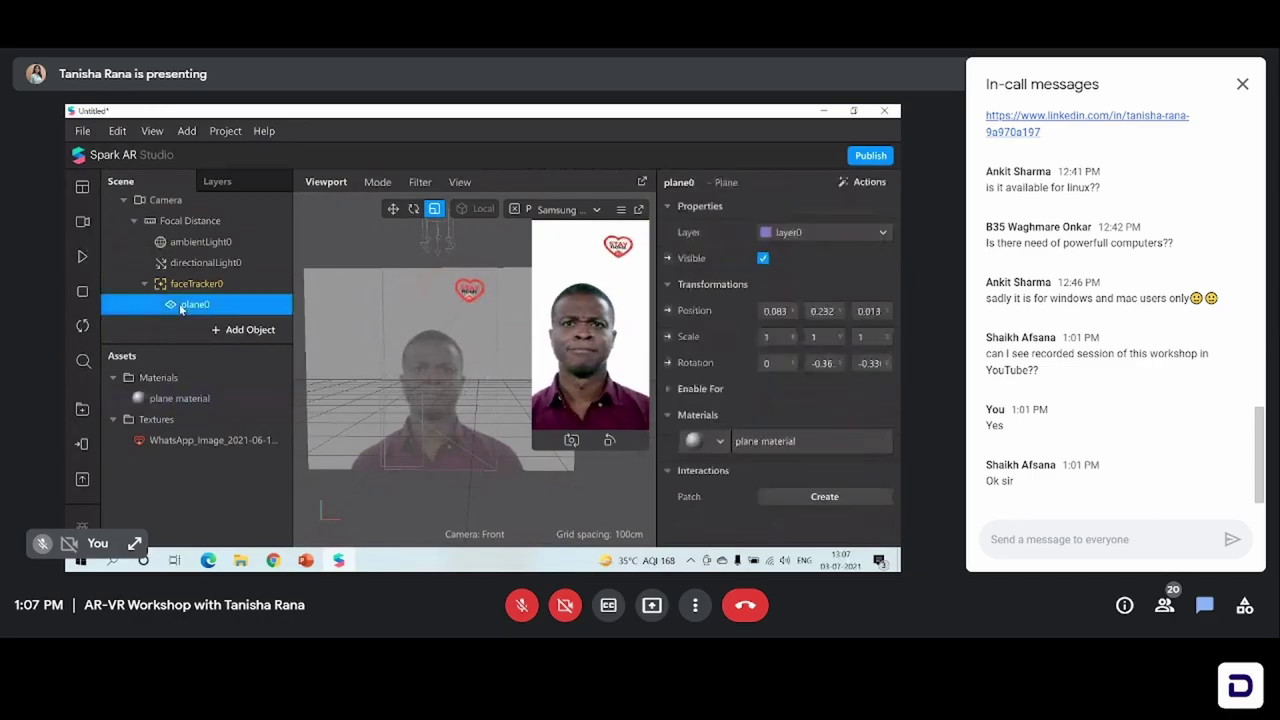
left_click(202, 443)
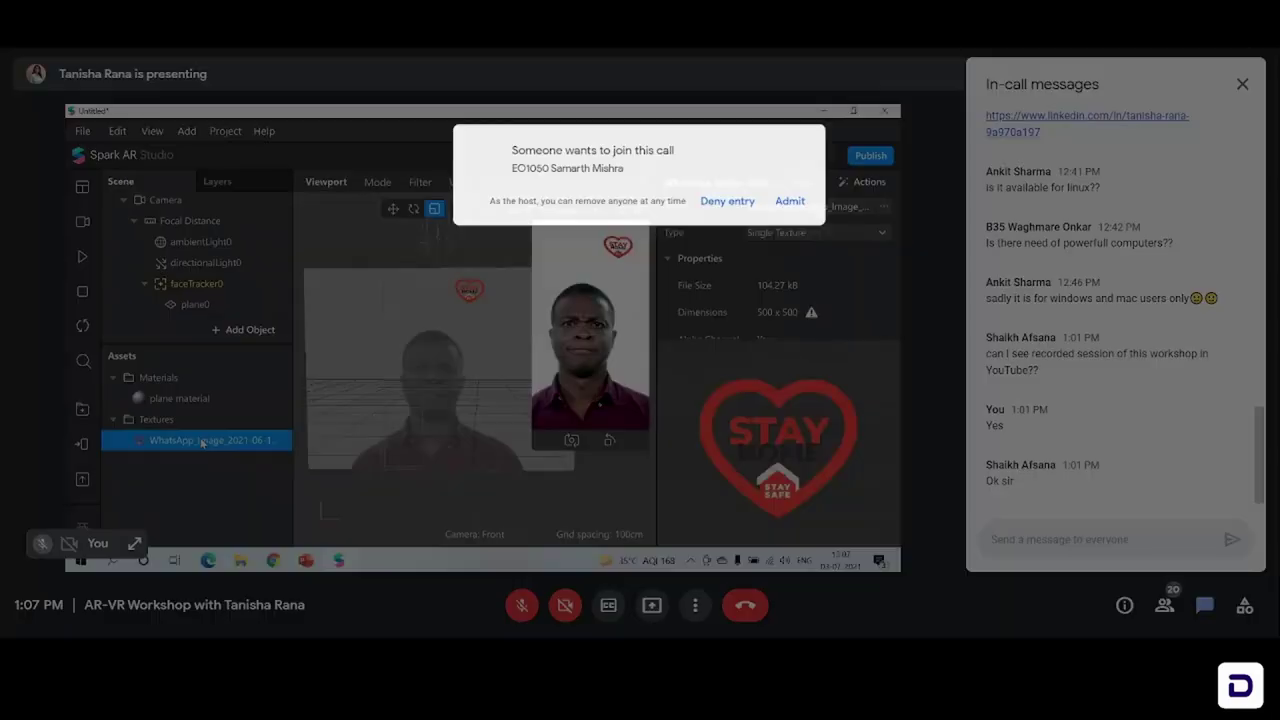
Step: Scale plane0 to 1.2 on X, Y and Z, admitting a waiting call participant
left_click(243, 302)
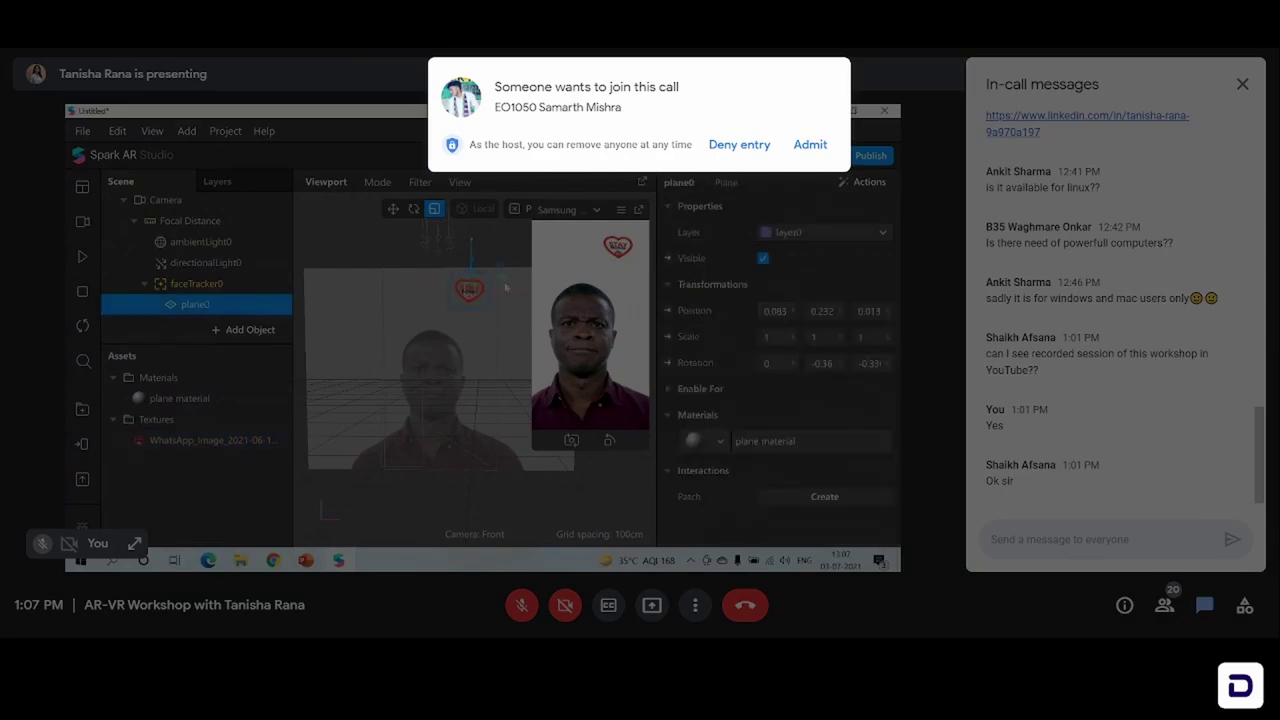
left_click(810, 144)
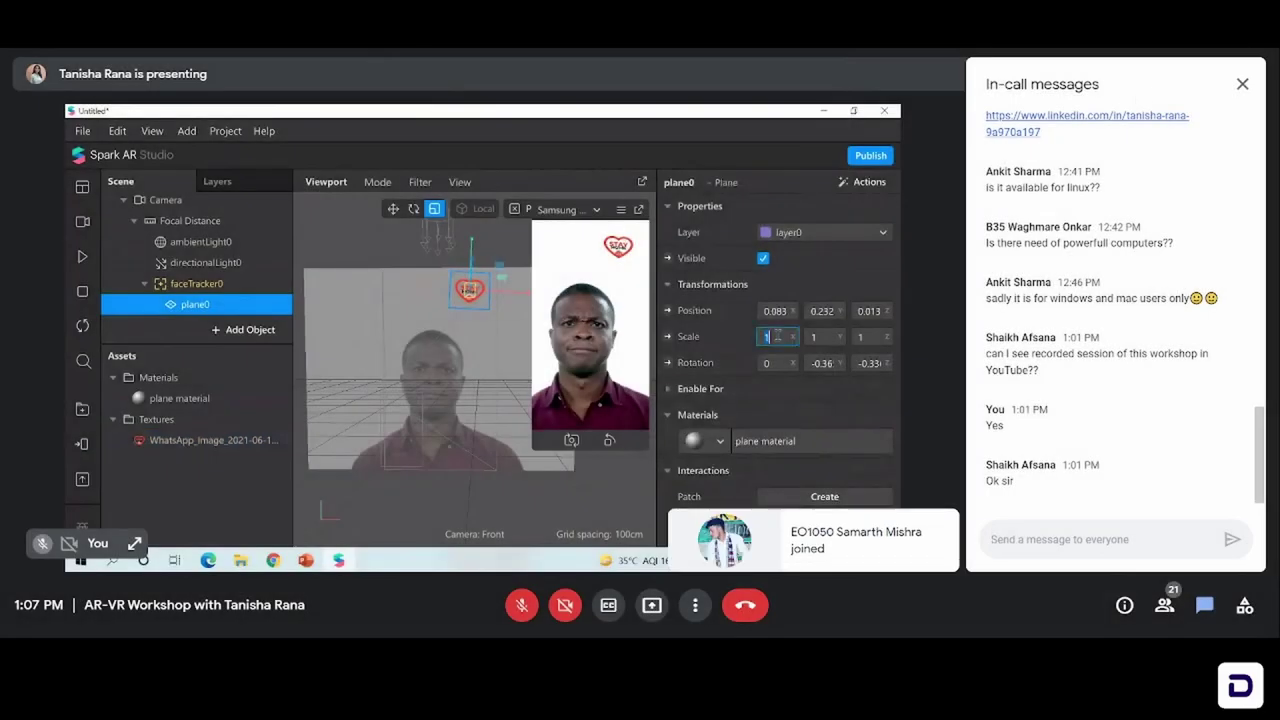
type(".3")
key("Return")
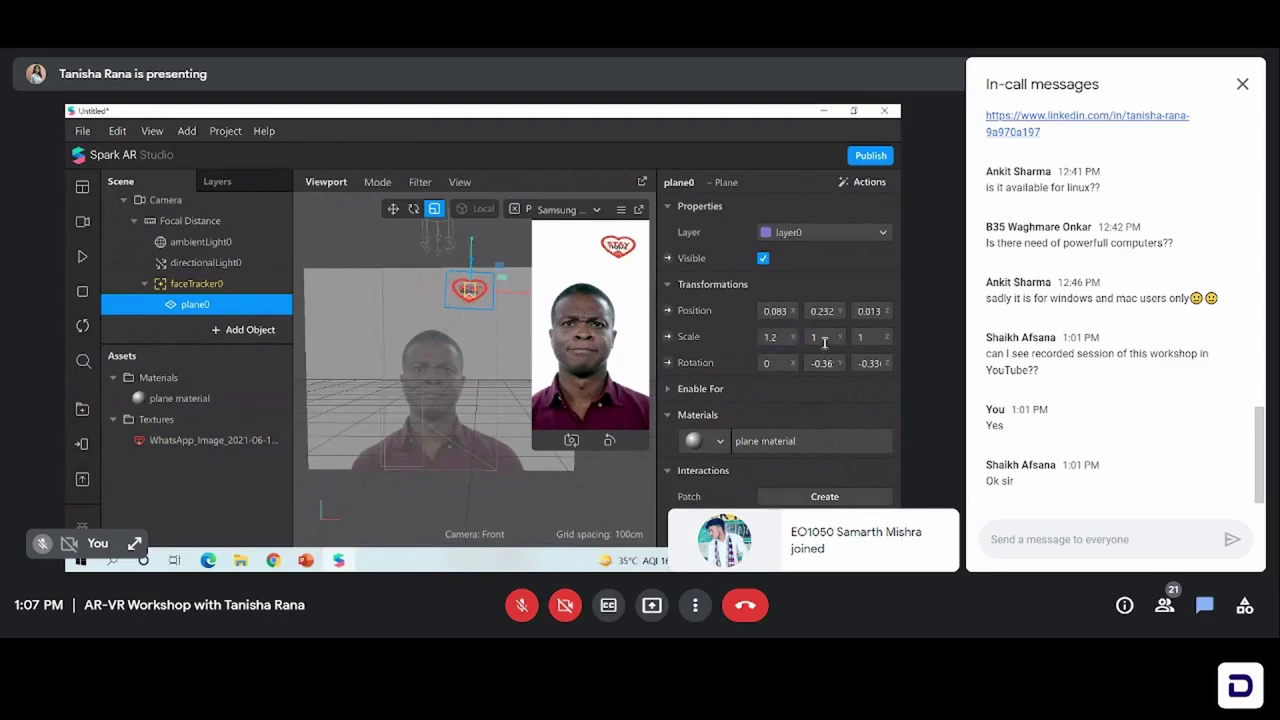
left_click(824, 341)
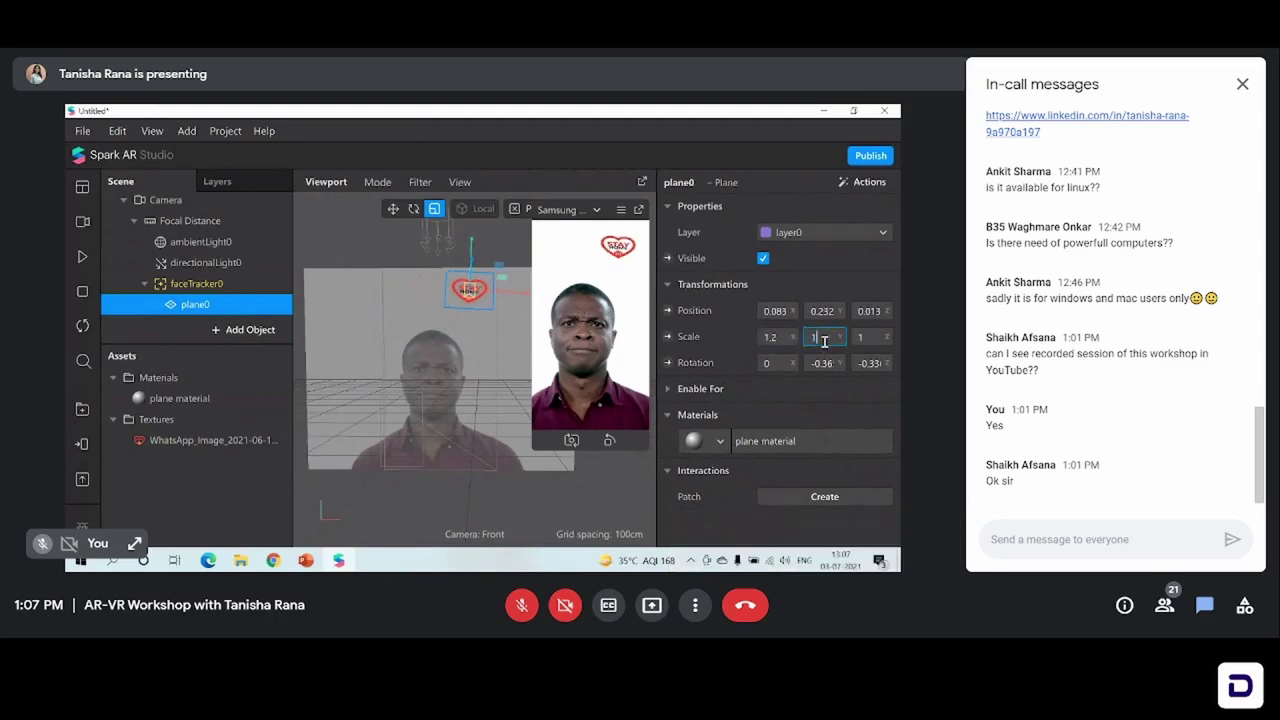
type(".2")
key("Return")
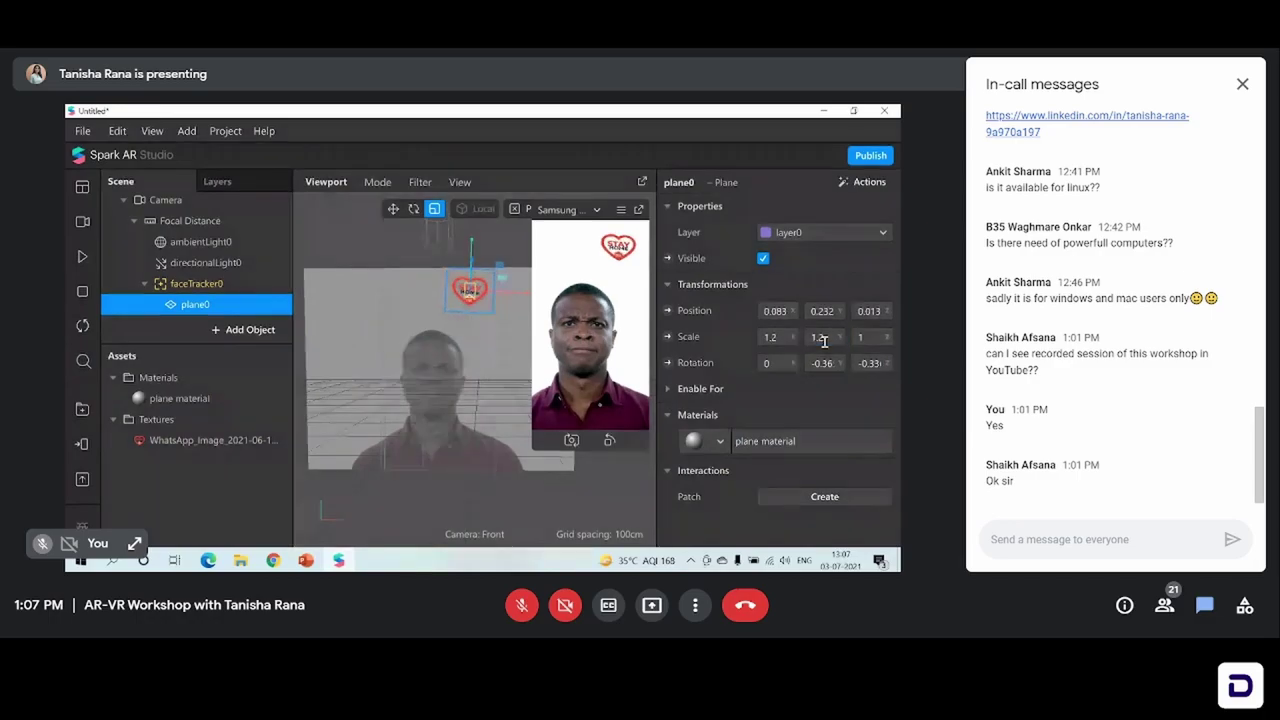
left_click(871, 338)
type(".2")
key("Return")
Step: Tilt plane0 to X rotation 5.027, then admit a participant and show the participant list
left_click(414, 210)
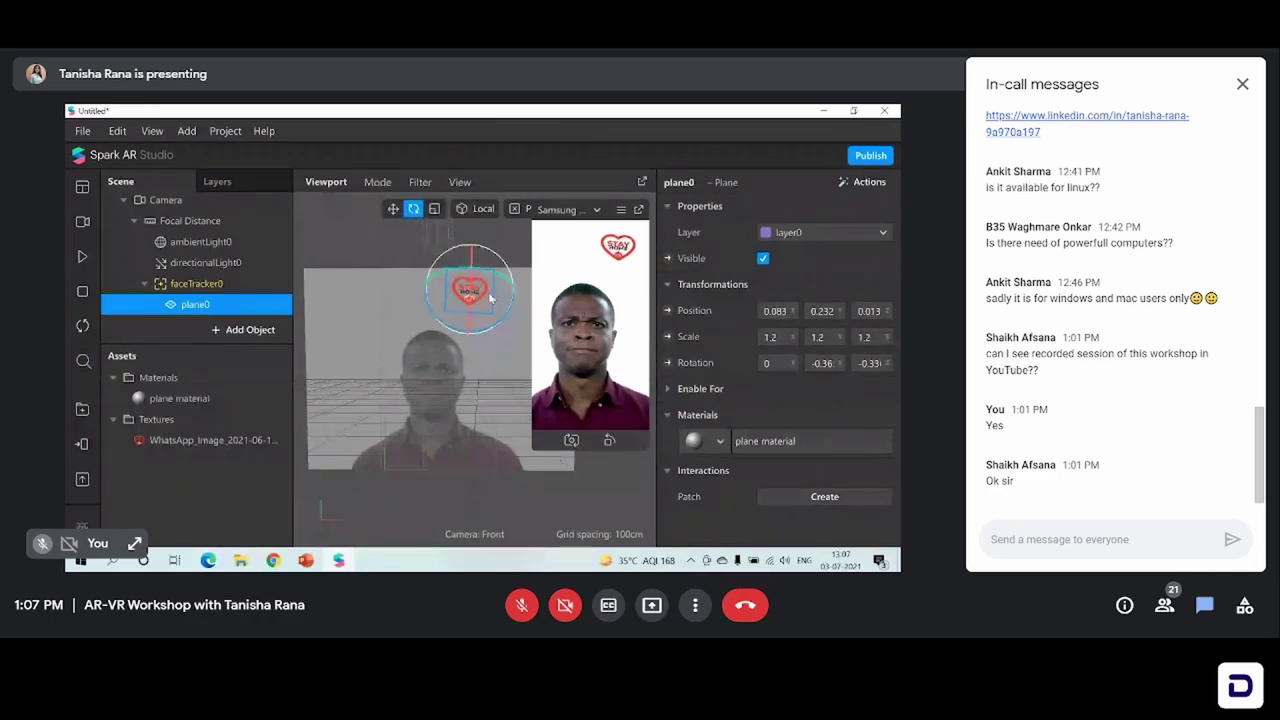
left_click_drag(473, 277, 428, 290)
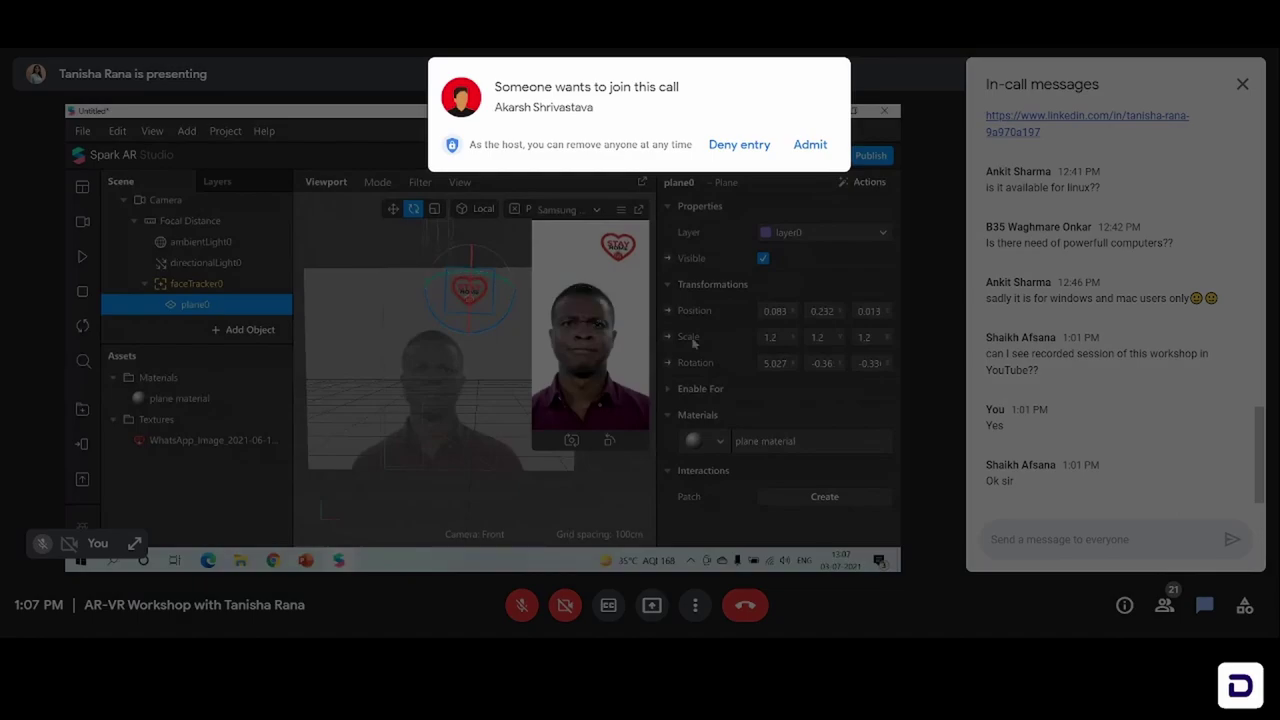
left_click(809, 144)
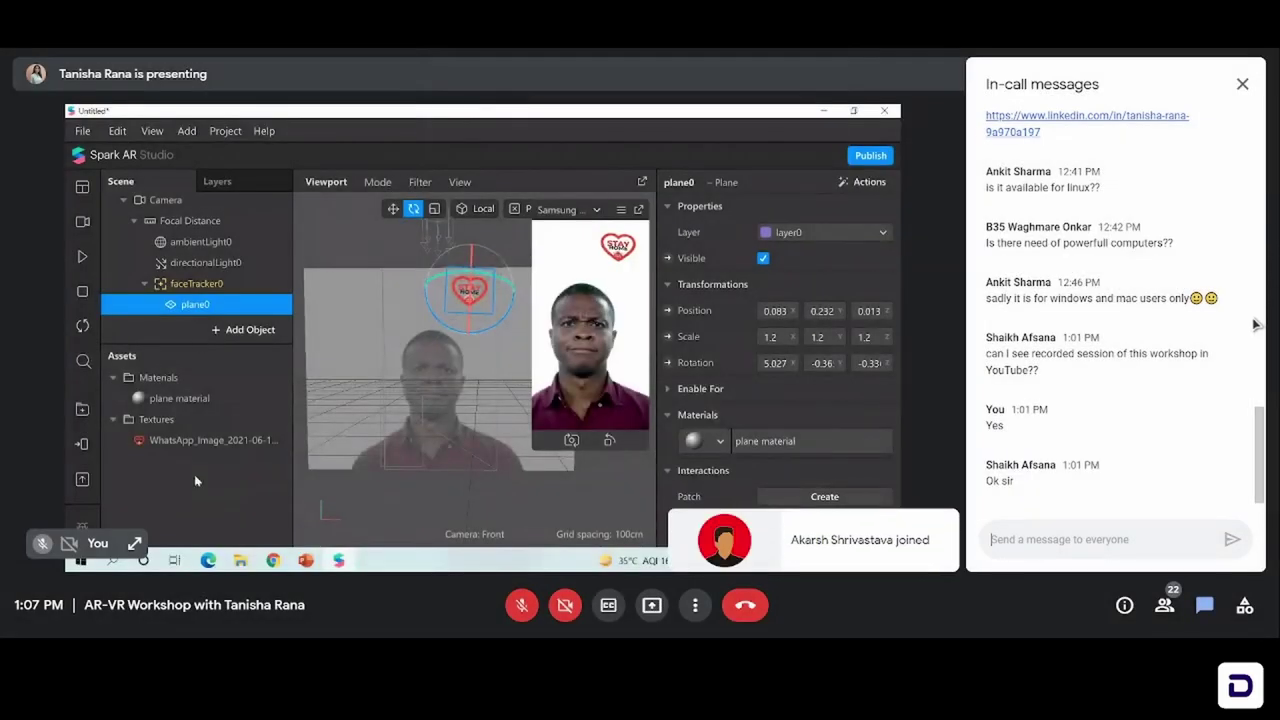
left_click(1165, 605)
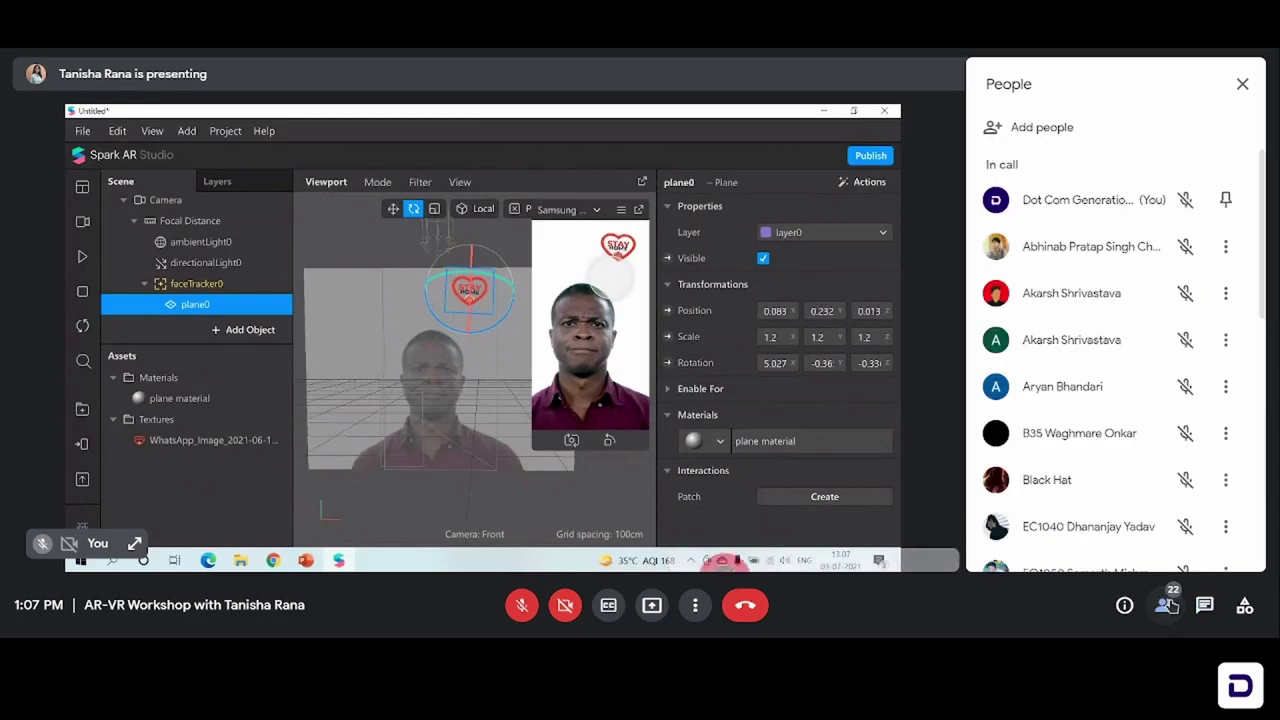
Step: Switch the meeting panel back to in-call messages and pause the simulation preview
left_click(1200, 607)
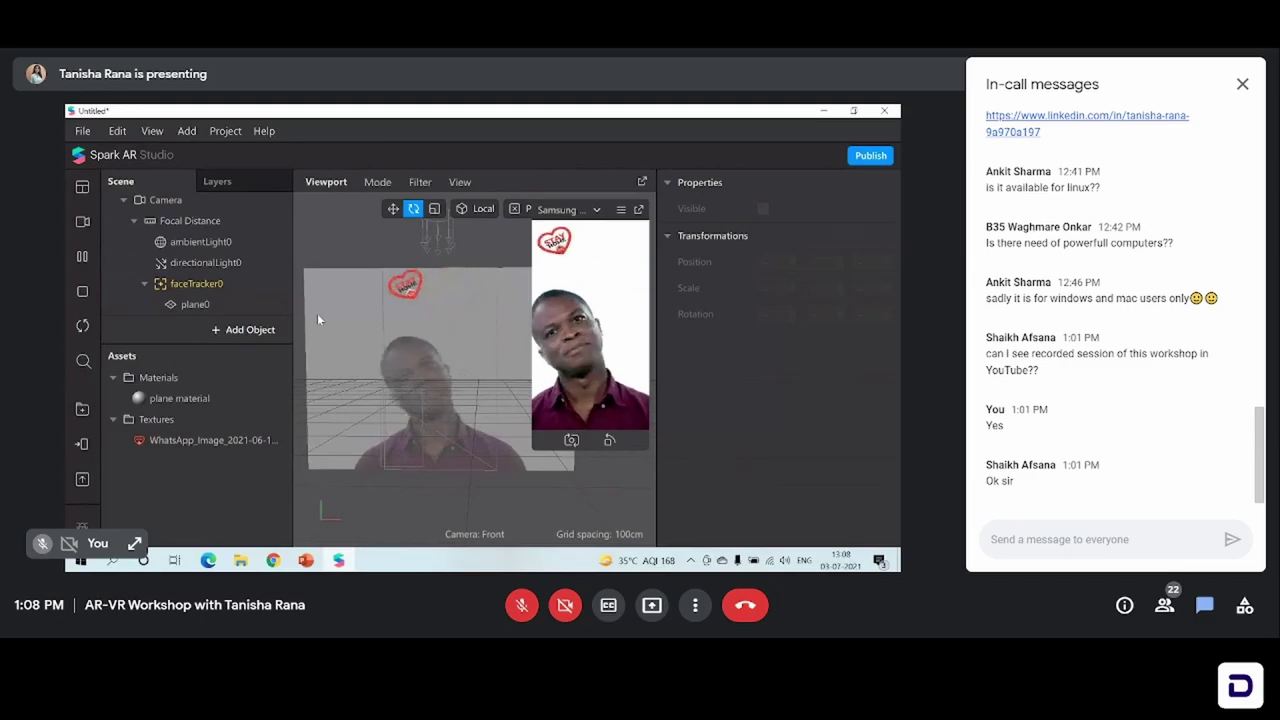
left_click(82, 258)
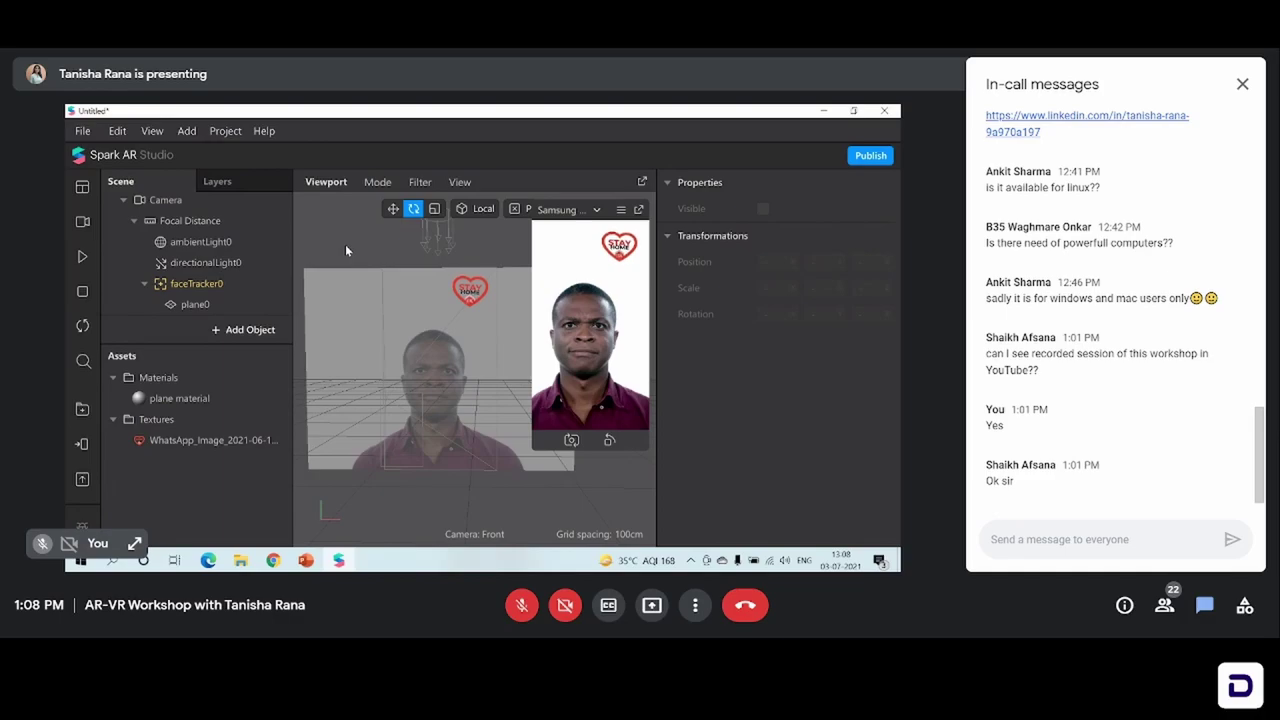
Step: Add a 2D Rectangle to the scene, creating canvas0 with rectangle0
left_click(187, 131)
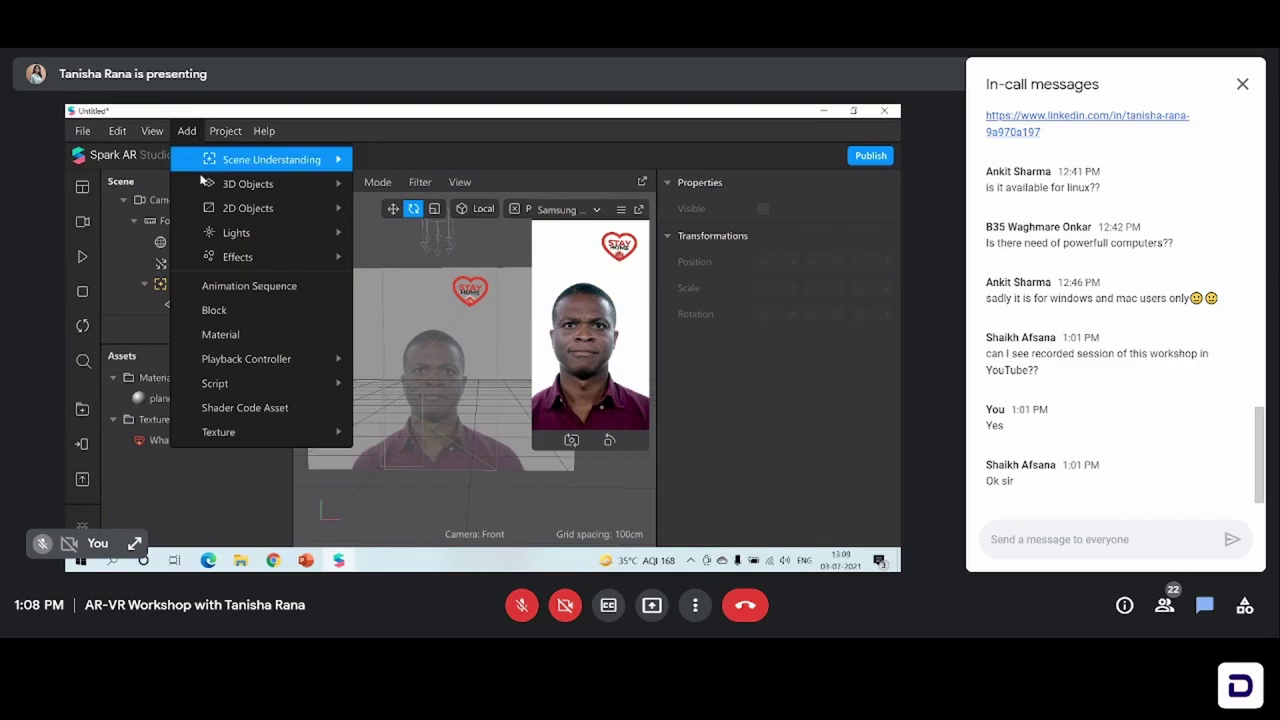
mouse_move(212, 190)
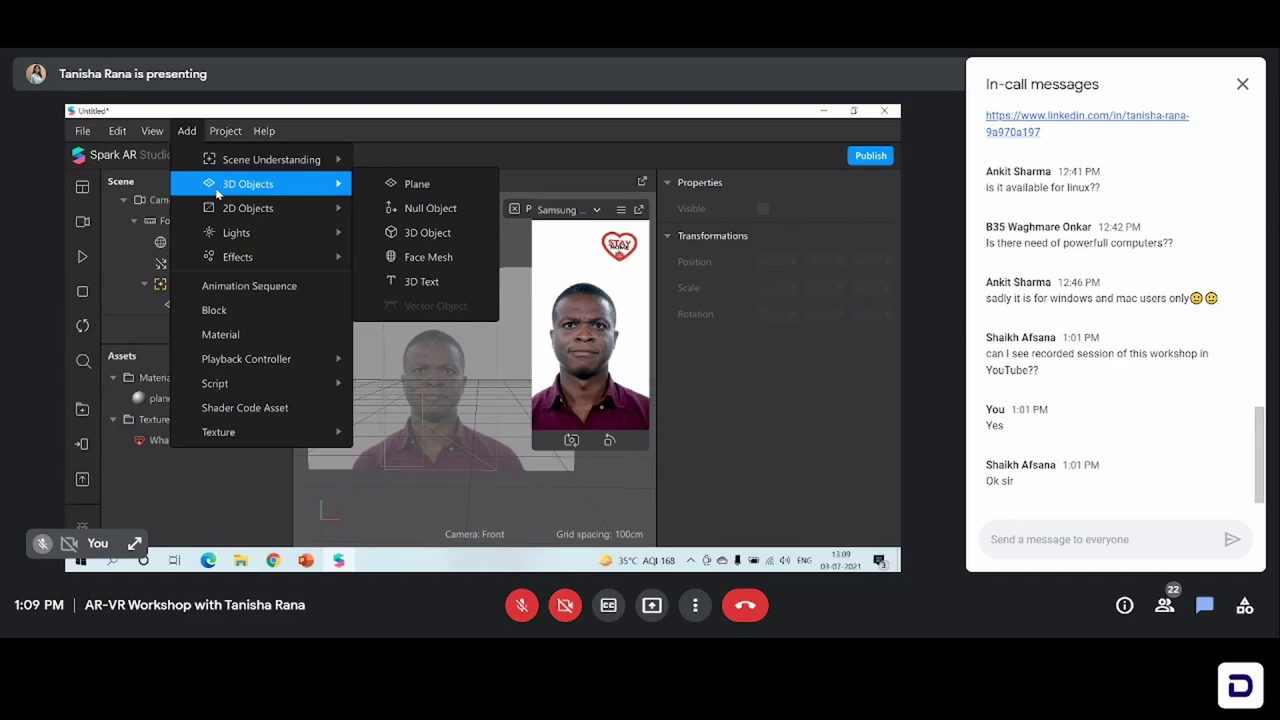
left_click(205, 468)
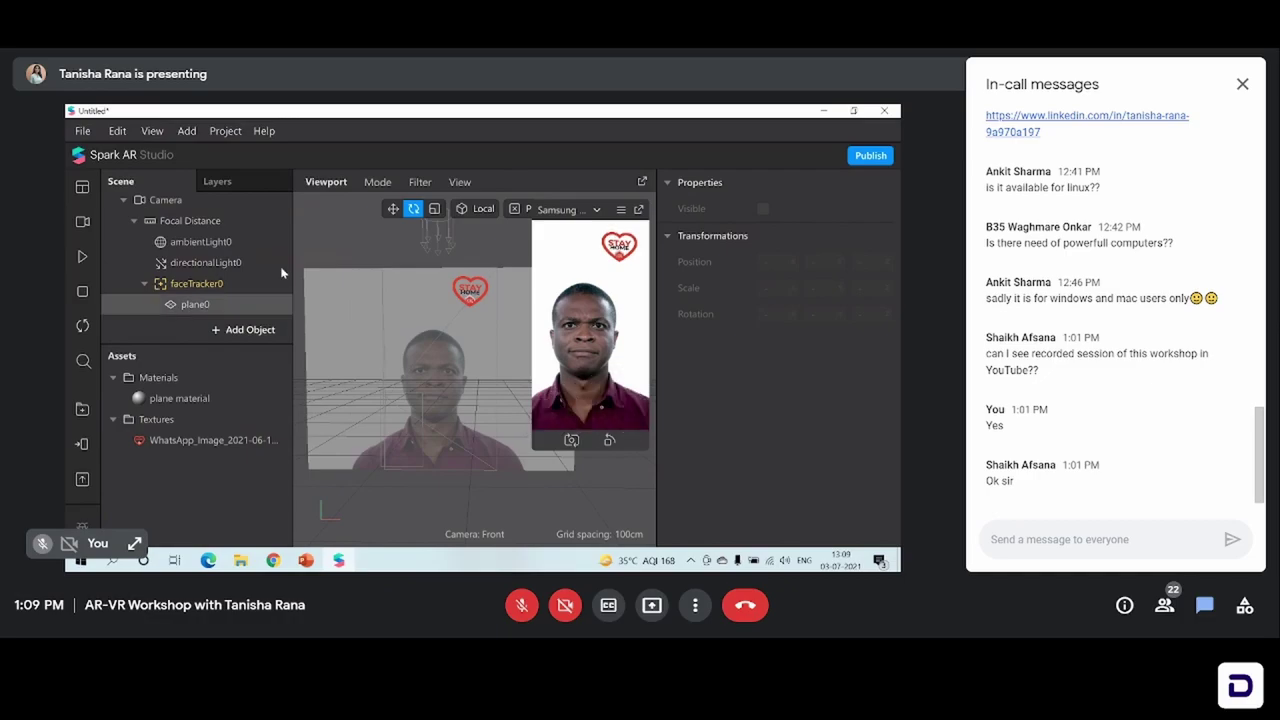
left_click(185, 141)
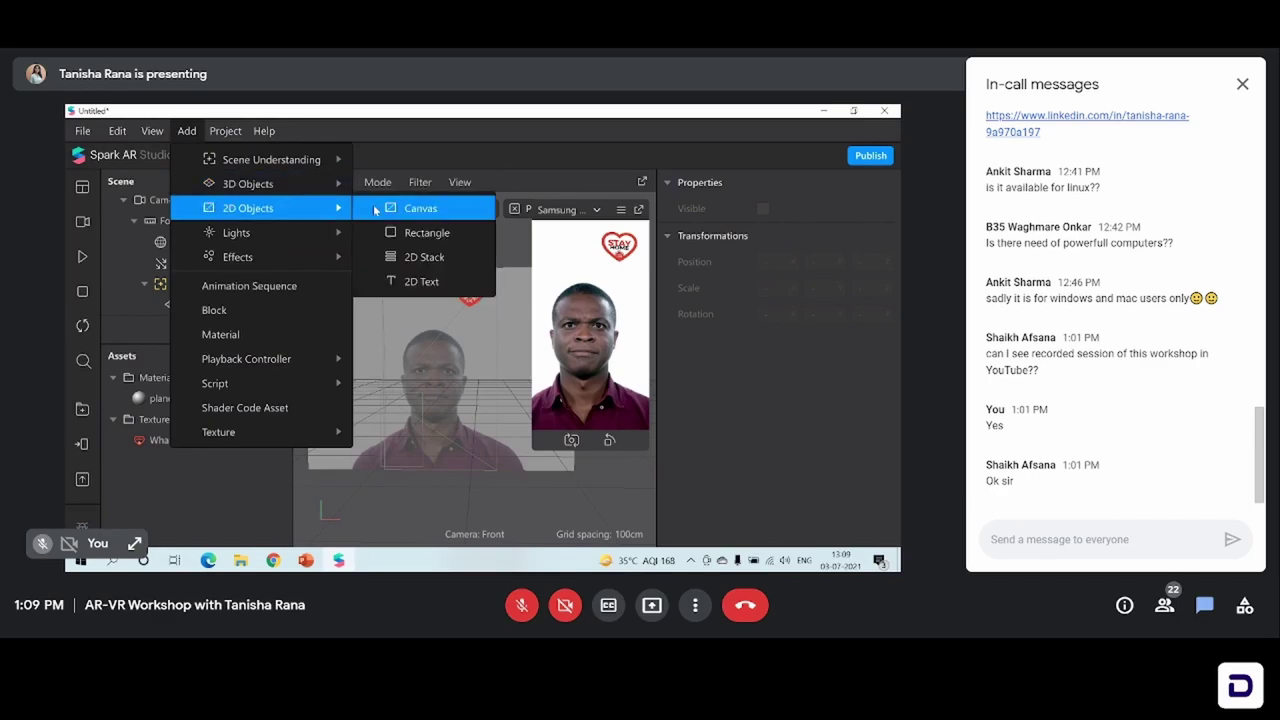
left_click(411, 233)
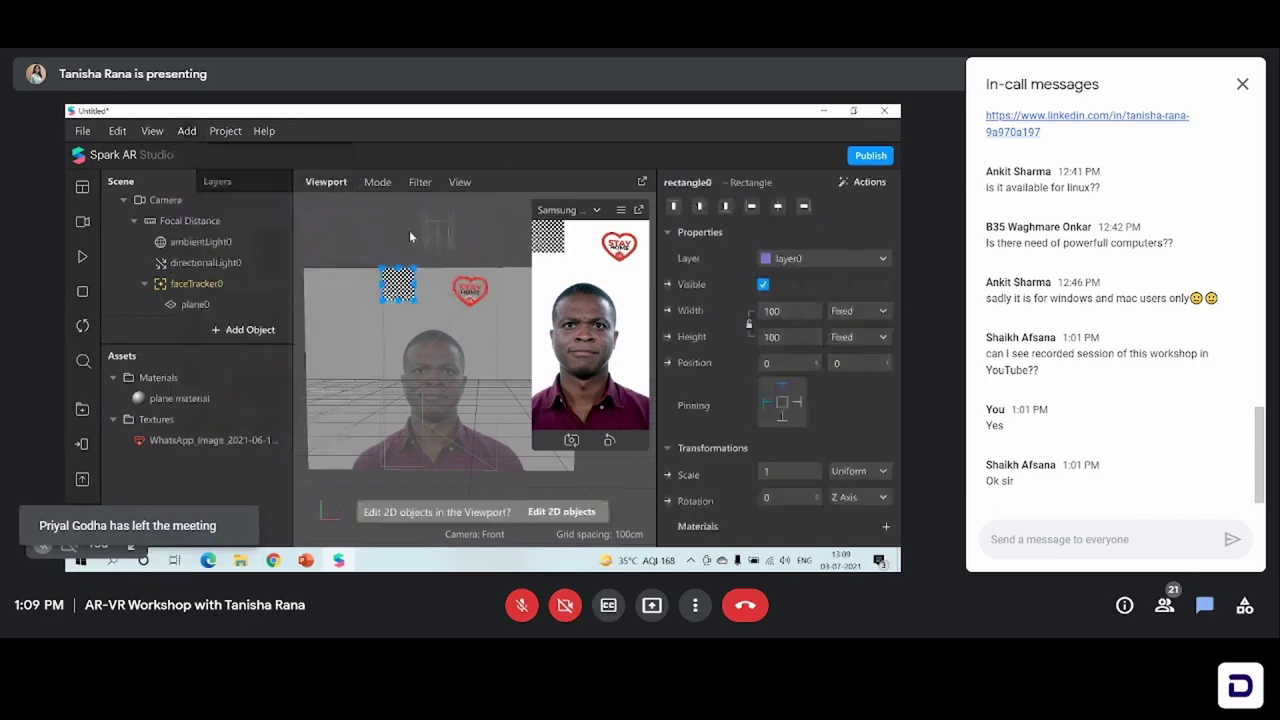
Step: Select rectangle0 under canvas0 in the Scene panel
left_click(240, 288)
key("Down")
key("Down")
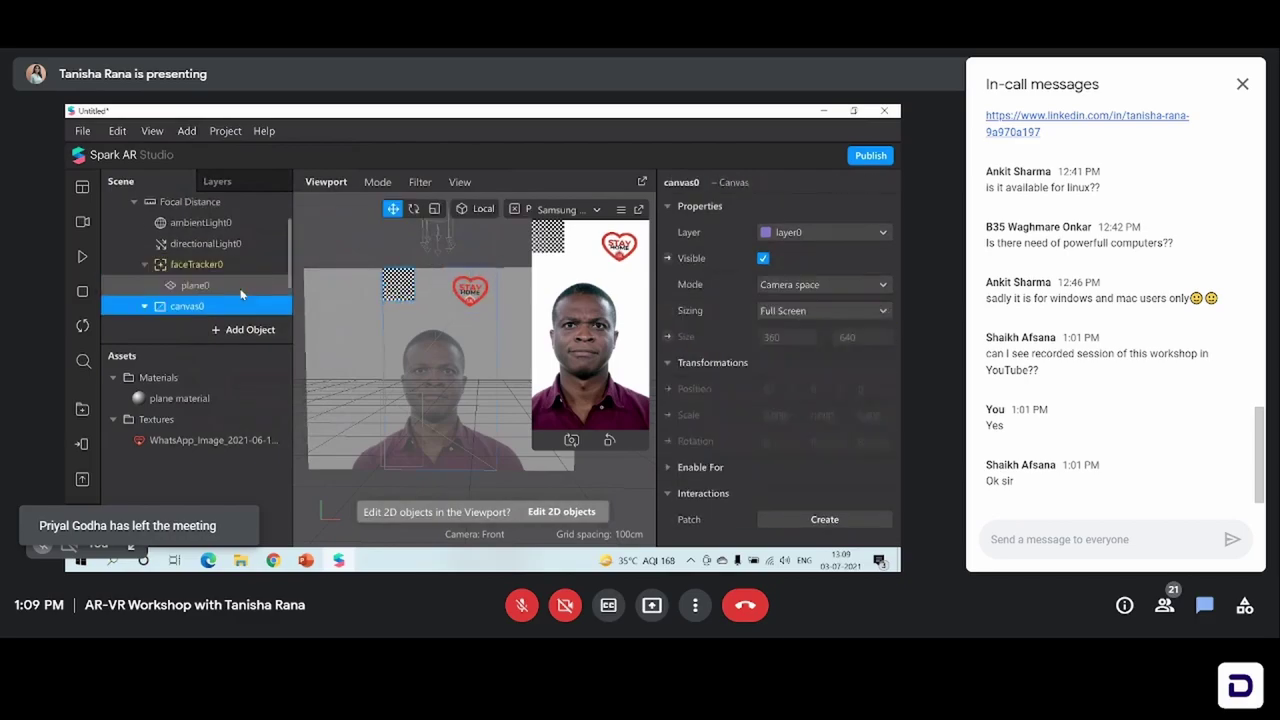
key("Down")
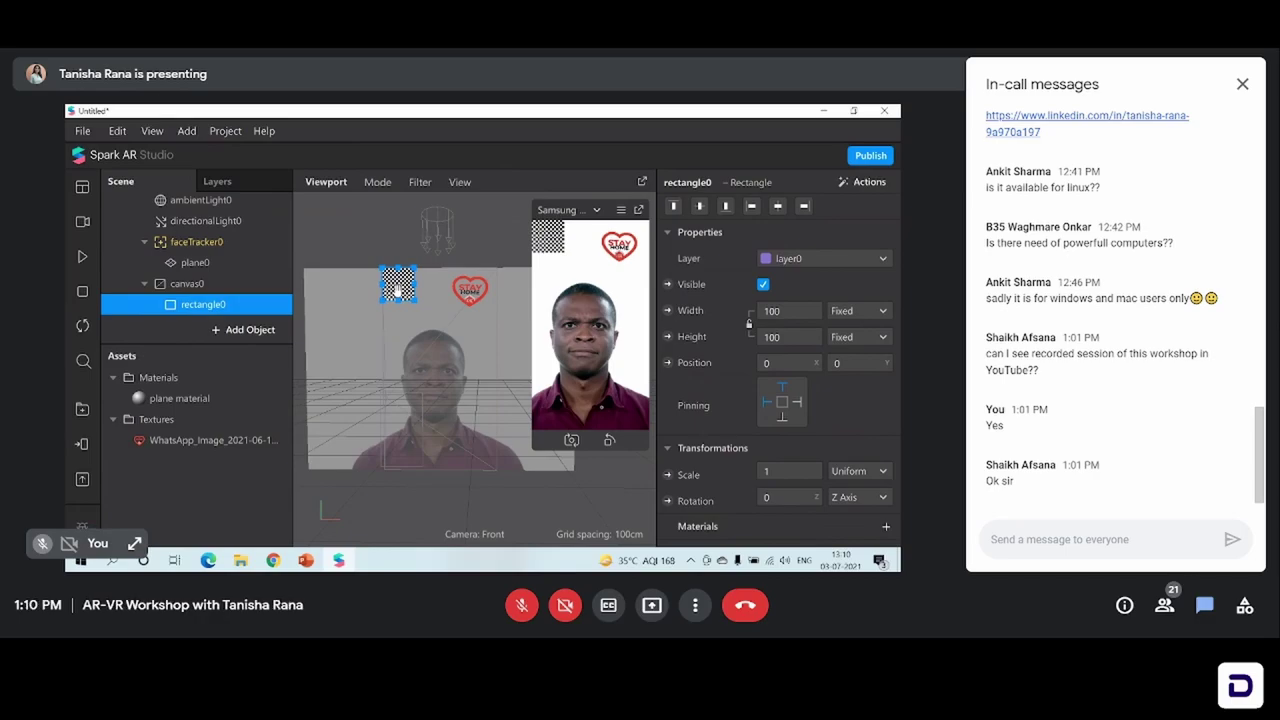
Step: Move rectangle0 to the bottom of the screen and widen it into a 366 × 100 banner
left_click(225, 264)
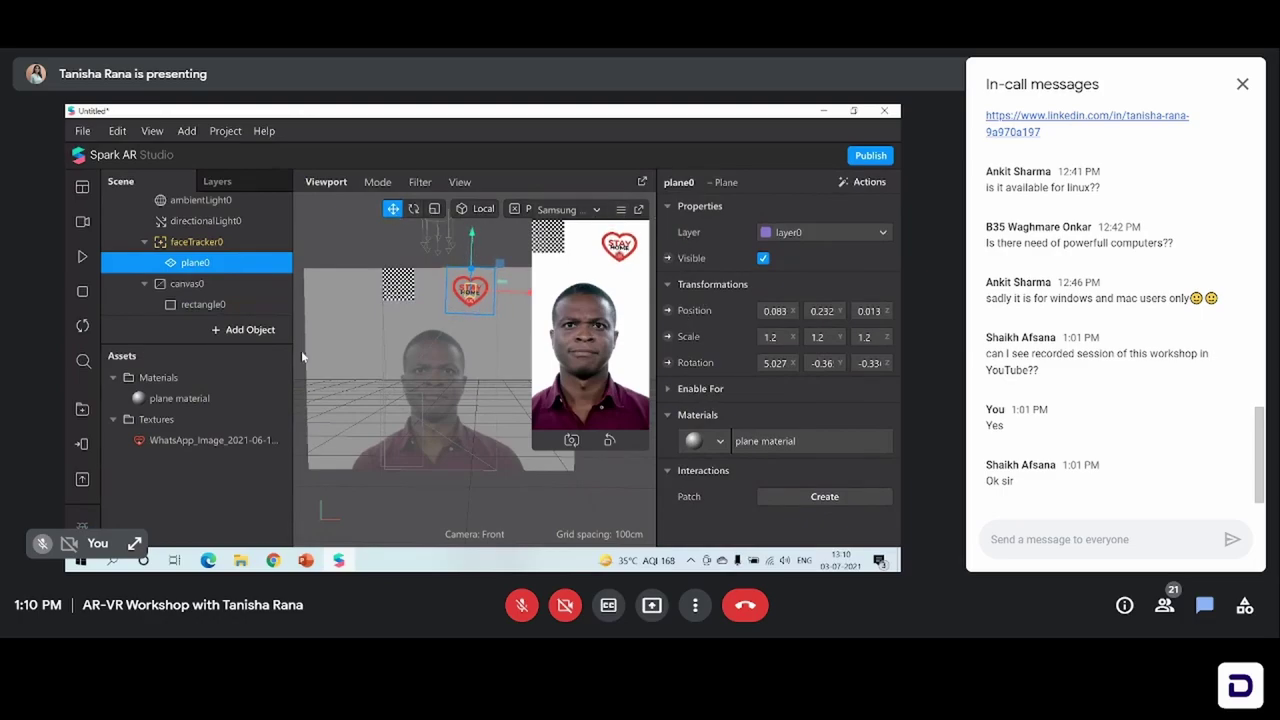
left_click(265, 305)
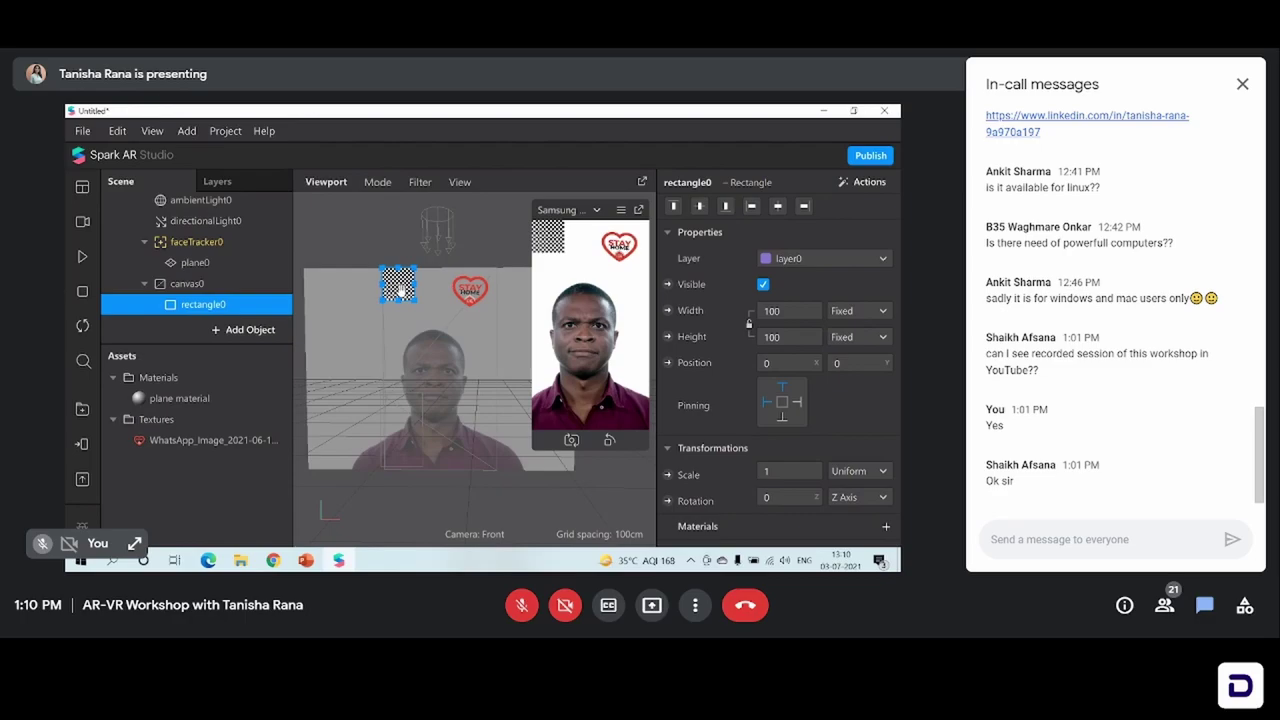
left_click_drag(399, 287, 406, 326)
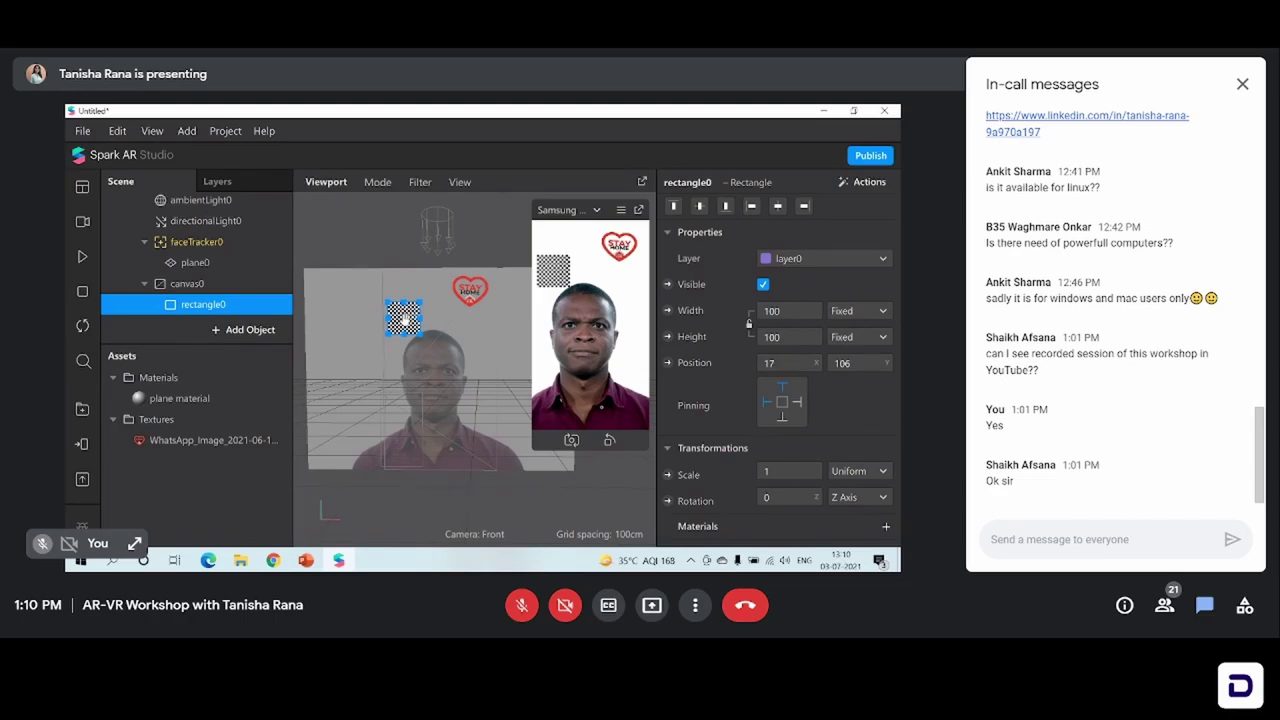
left_click_drag(411, 318, 393, 447)
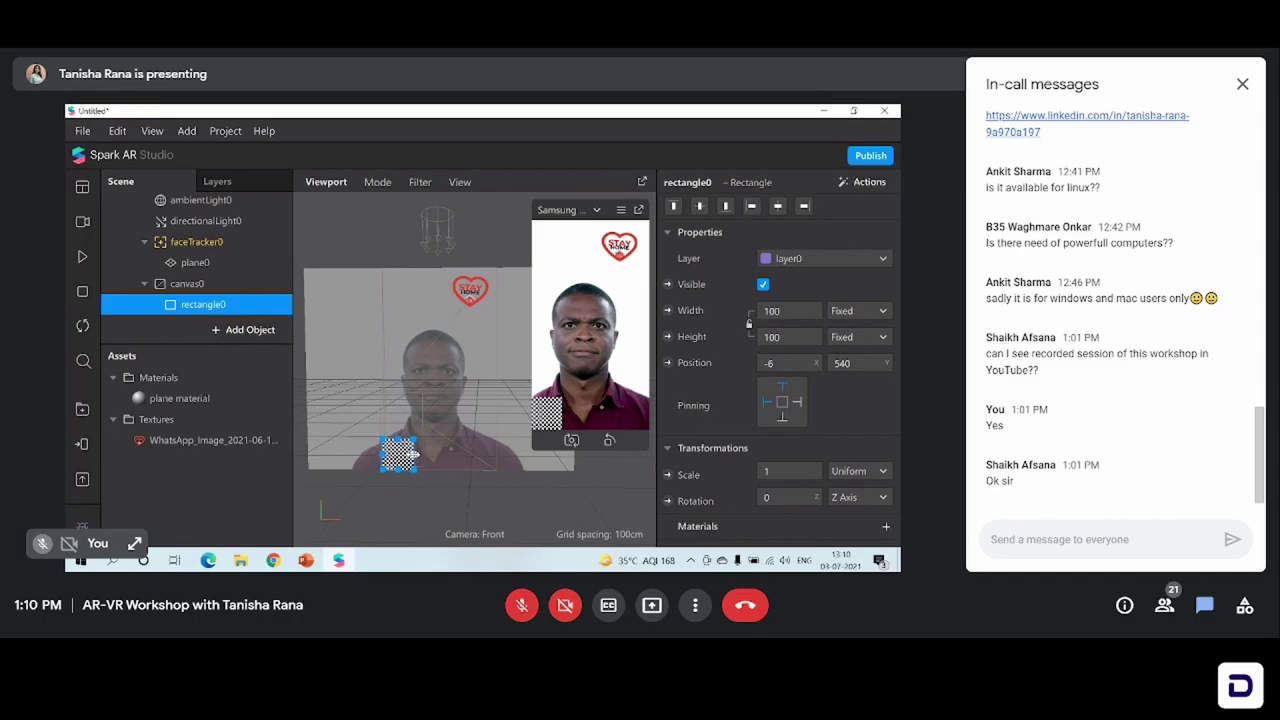
left_click_drag(413, 454, 497, 455)
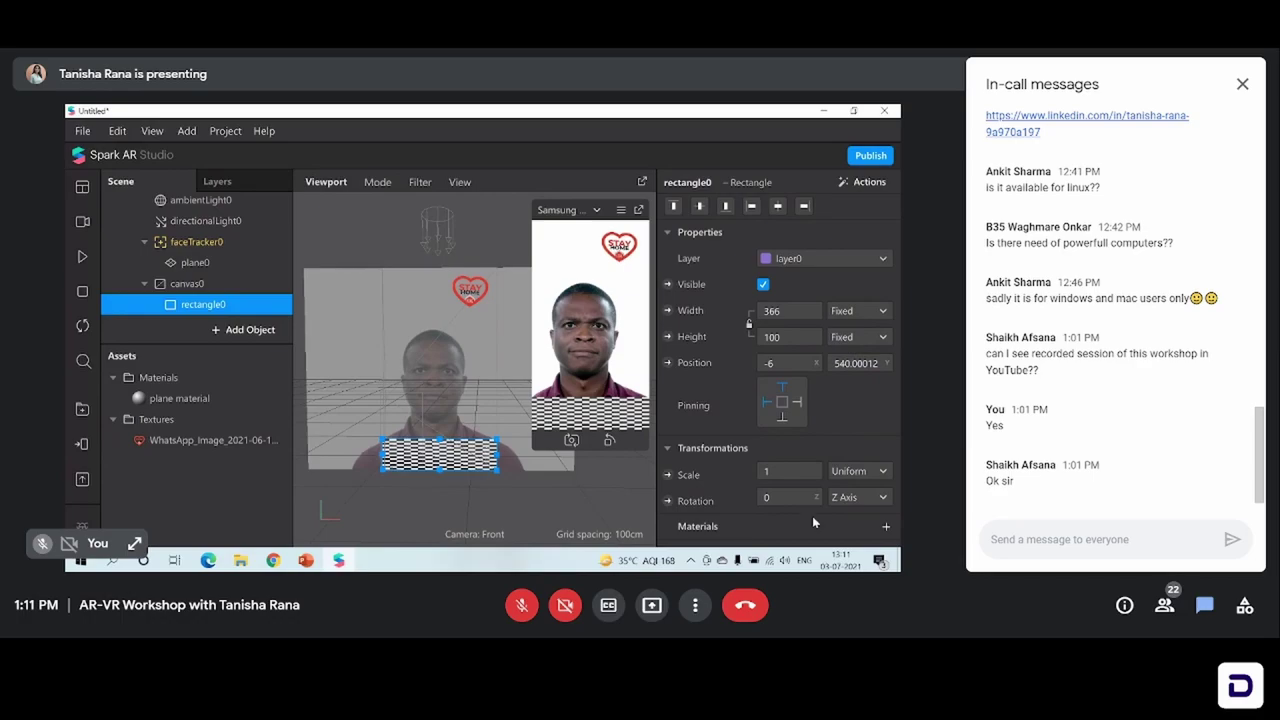
Step: Create a new material for rectangle0 and rename it 'rectangular material'
left_click(884, 527)
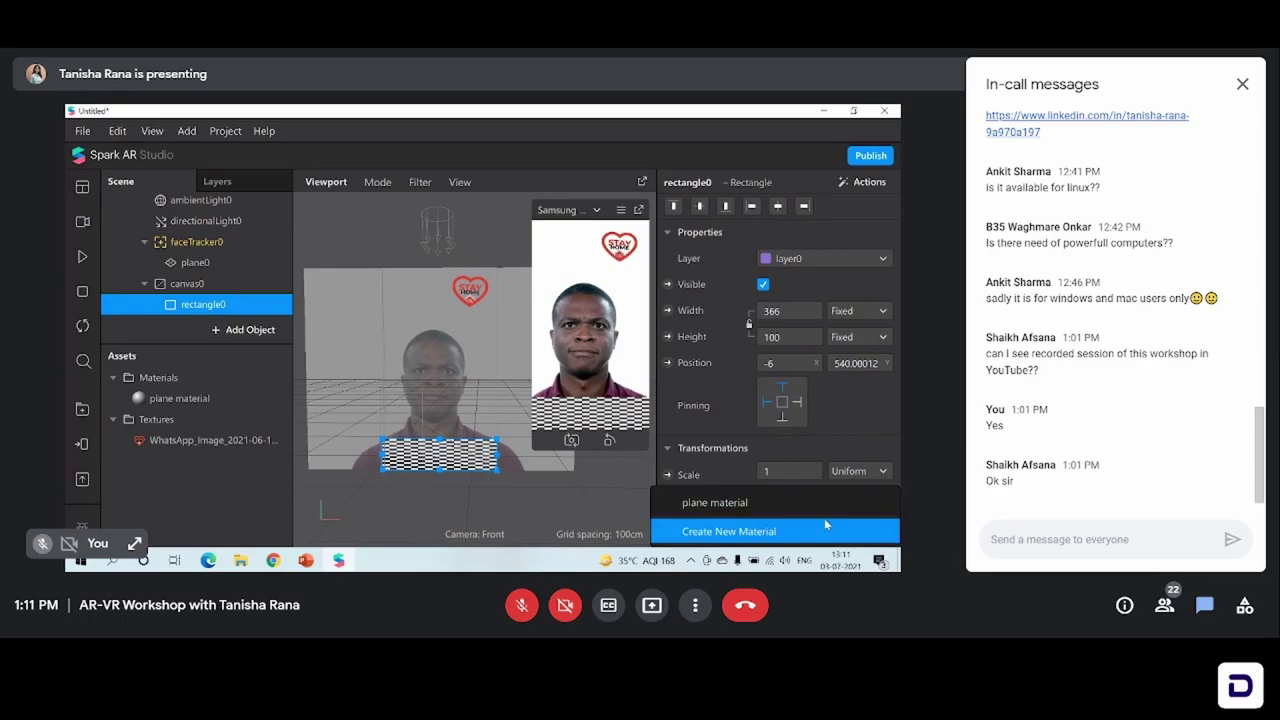
left_click(787, 531)
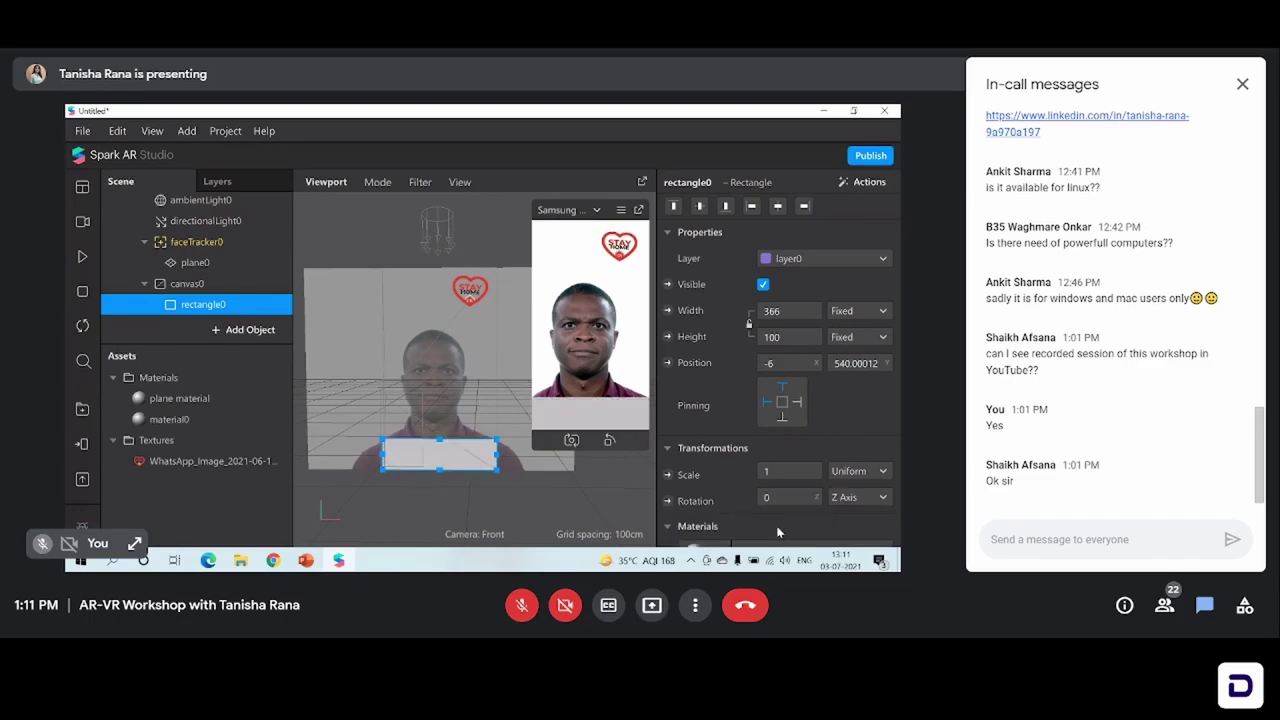
double_click(186, 418)
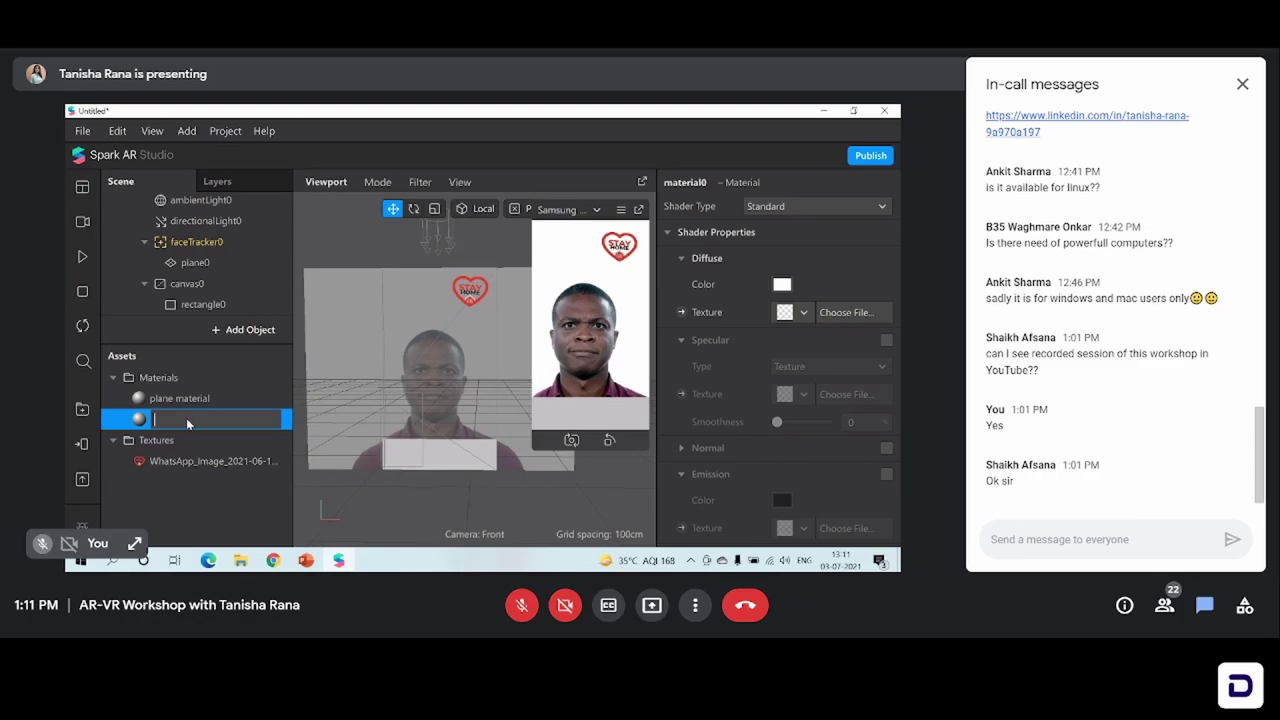
type("rec")
type("tangle")
type("ar ma")
type("terial")
key("Return")
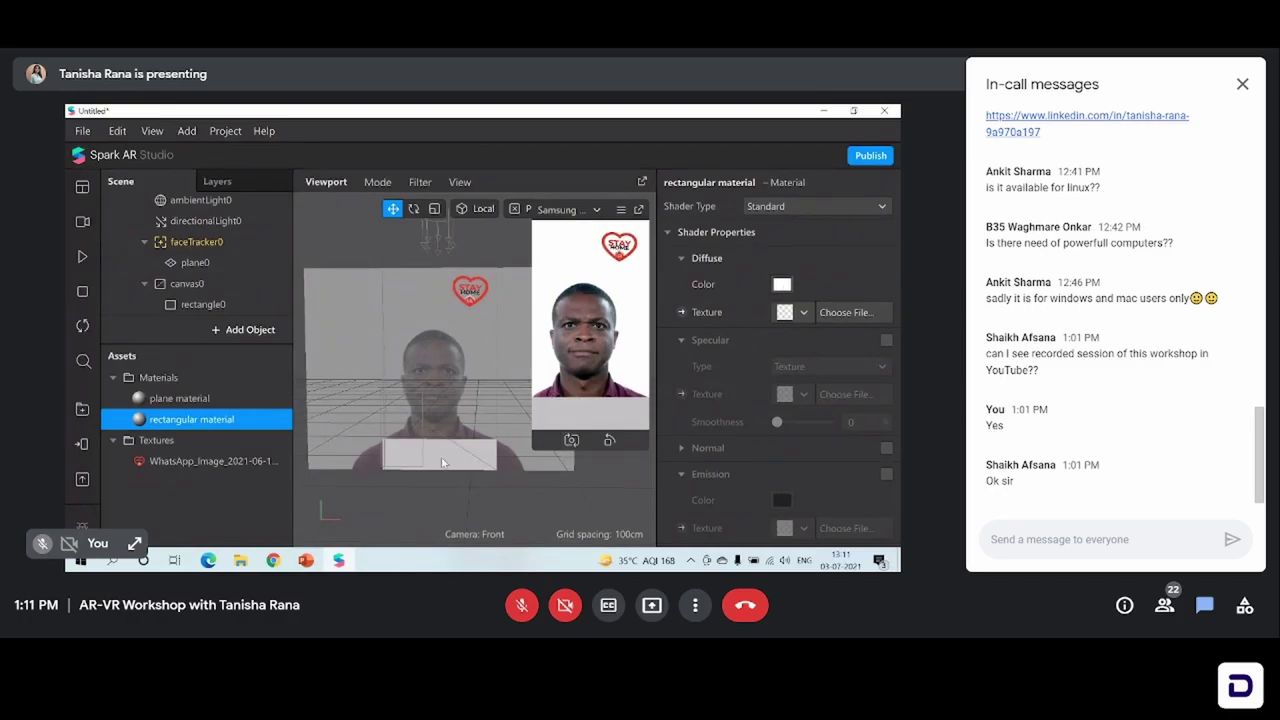
Step: Set the rectangular material's diffuse color to red (#ff0e2e)
left_click(779, 286)
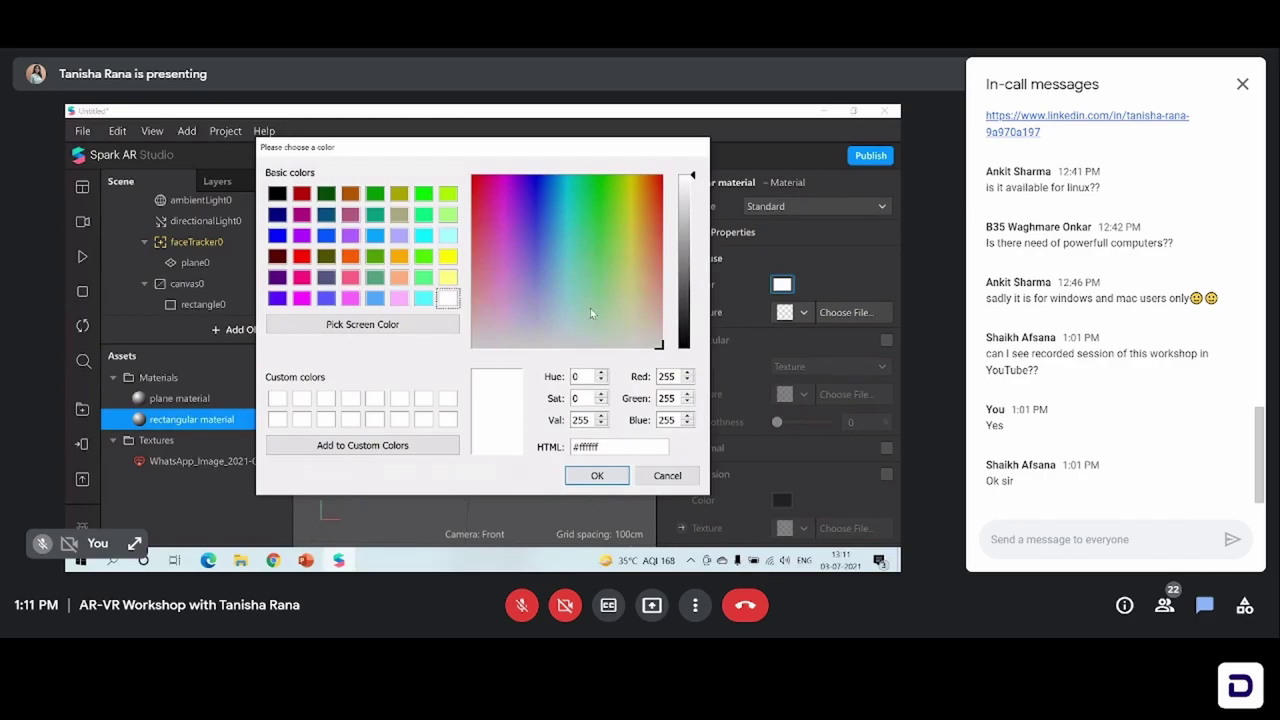
left_click(484, 199)
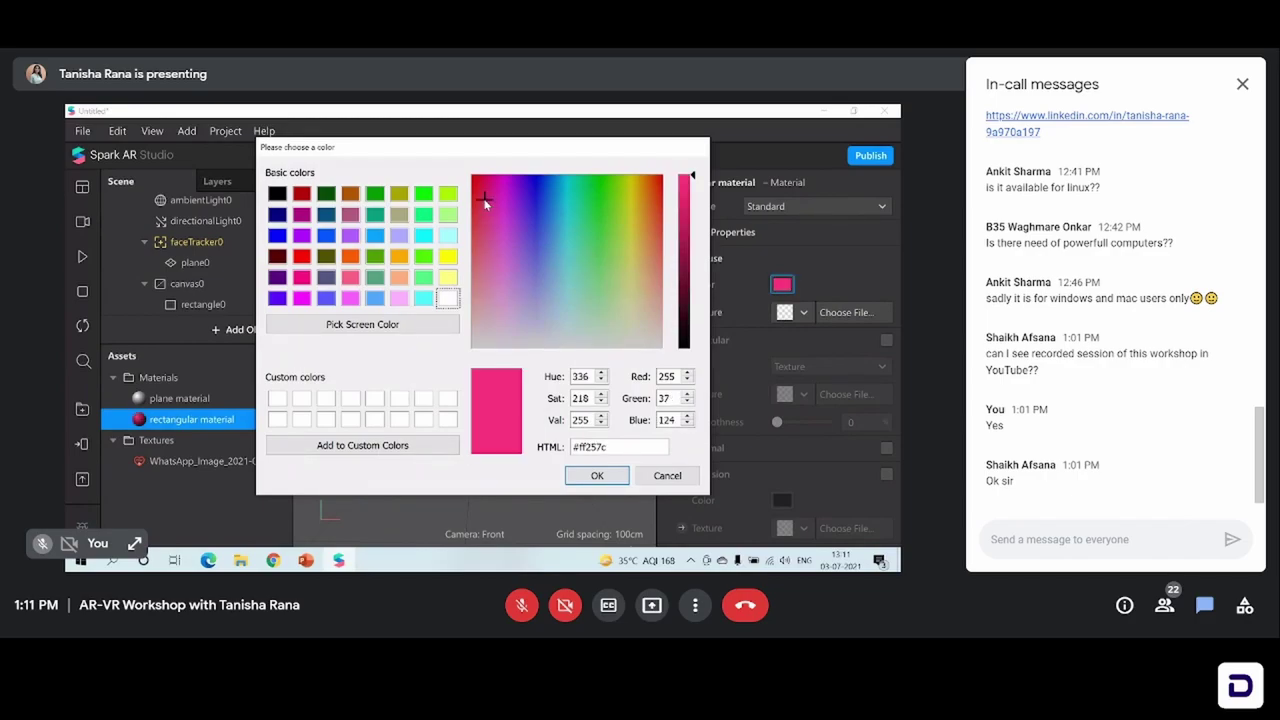
left_click(477, 183)
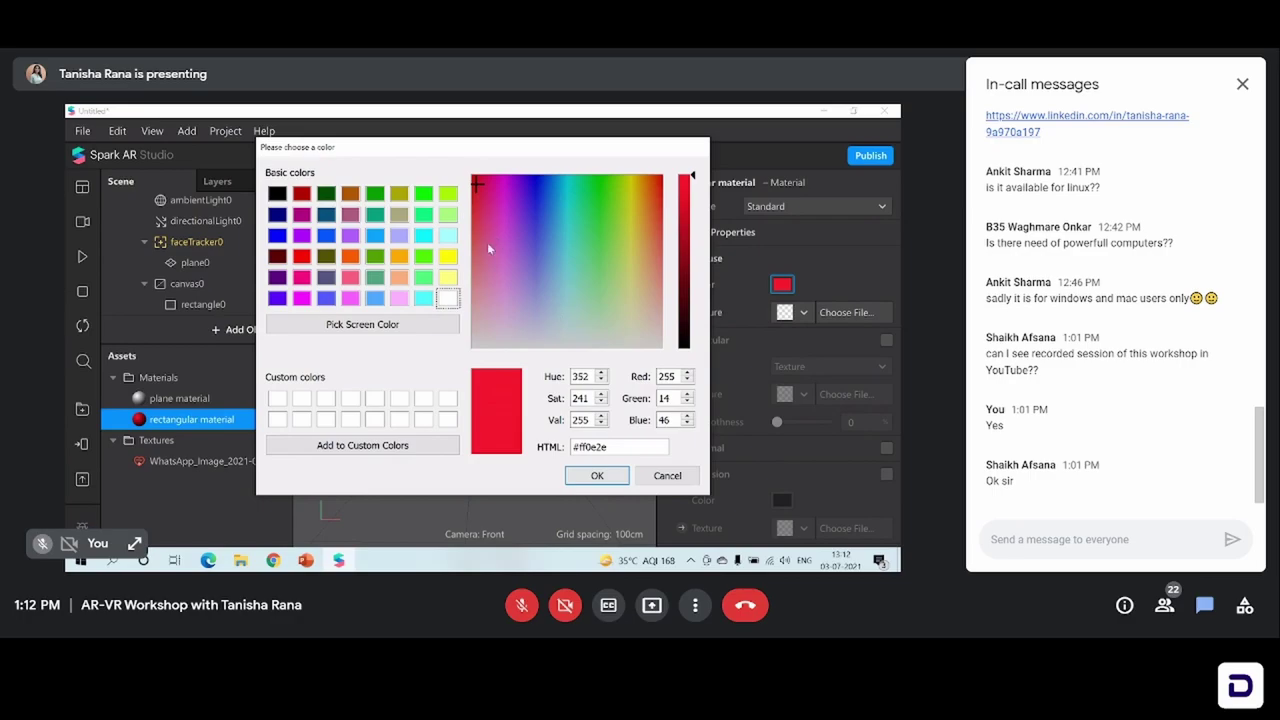
left_click(596, 476)
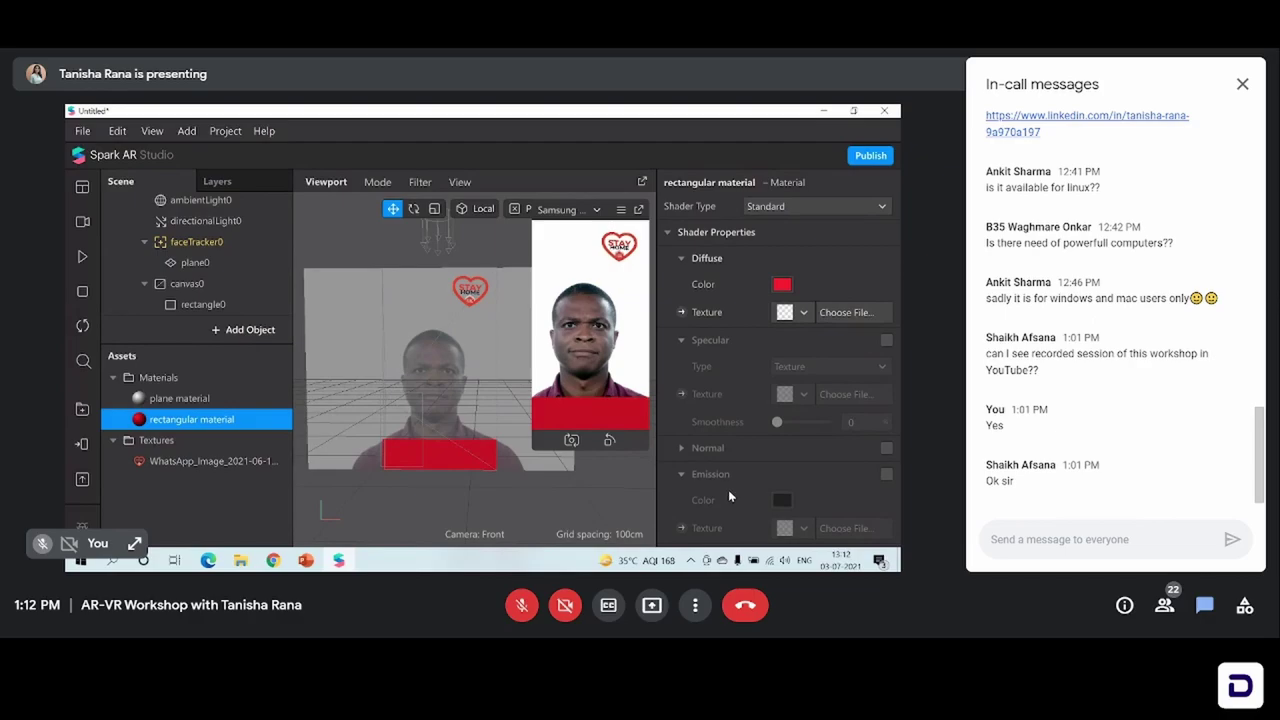
scroll(728, 489, "down", 2)
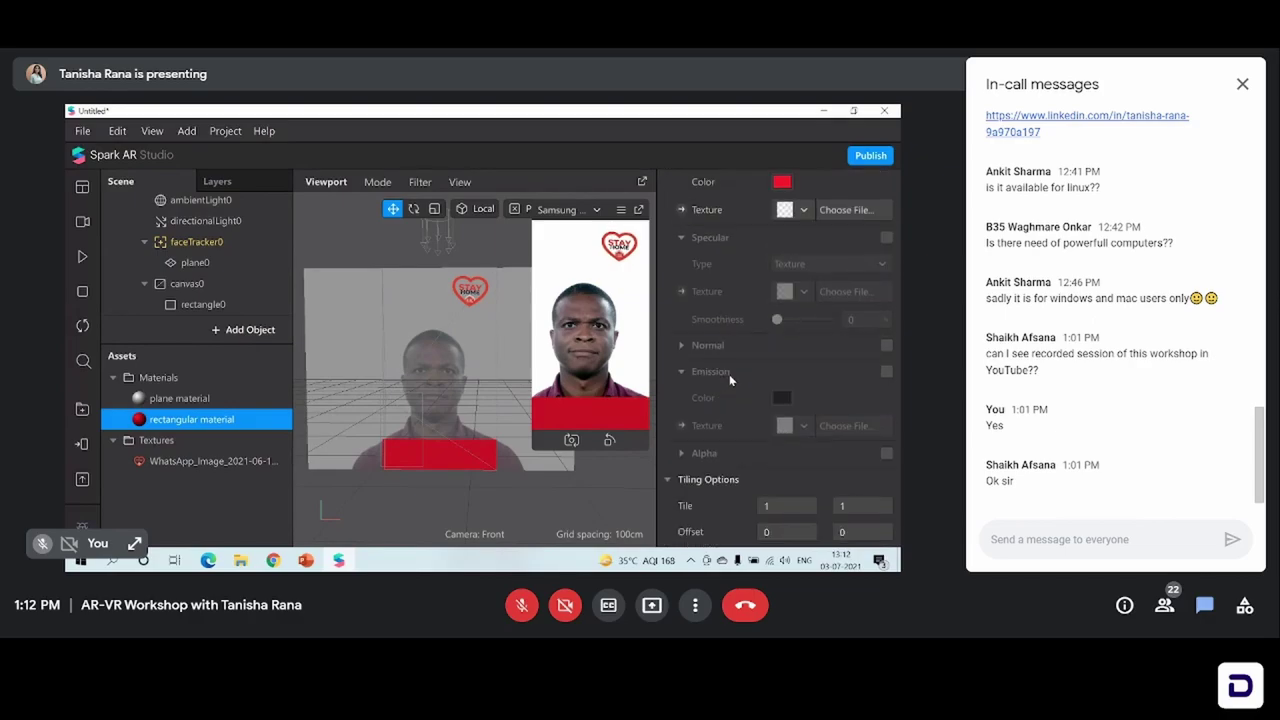
scroll(733, 365, "down", 3)
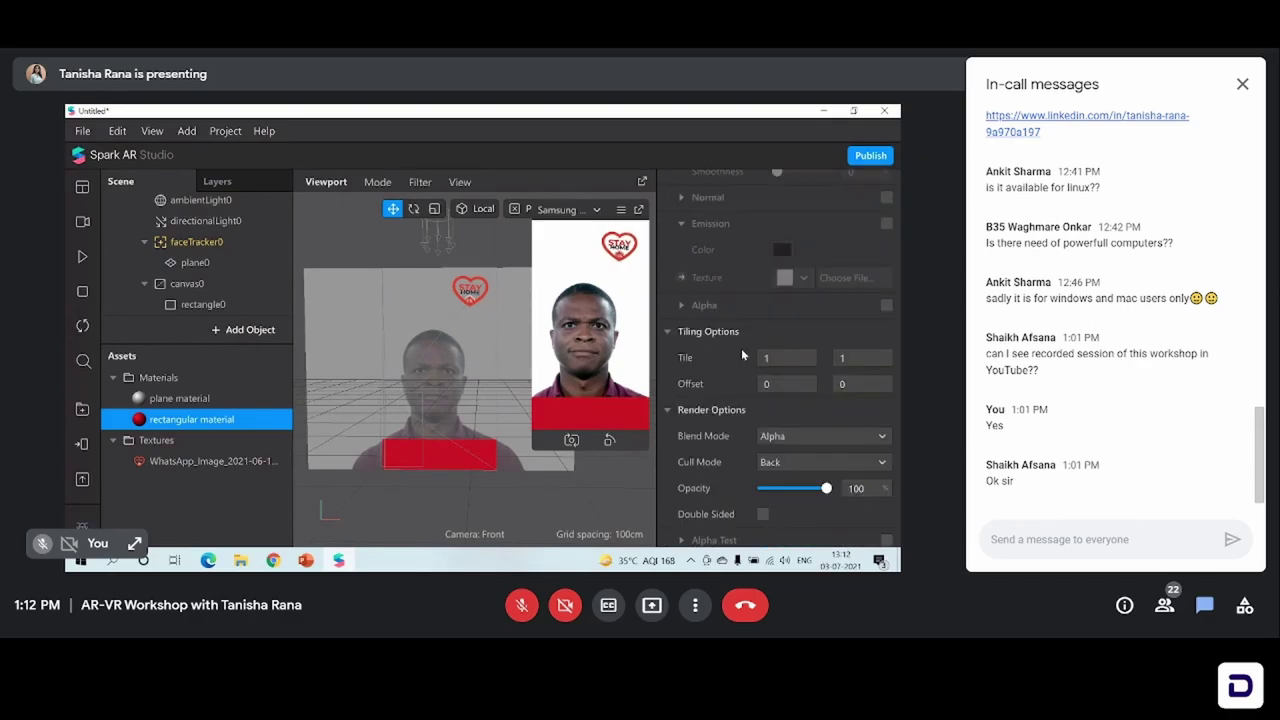
scroll(741, 350, "down", 2)
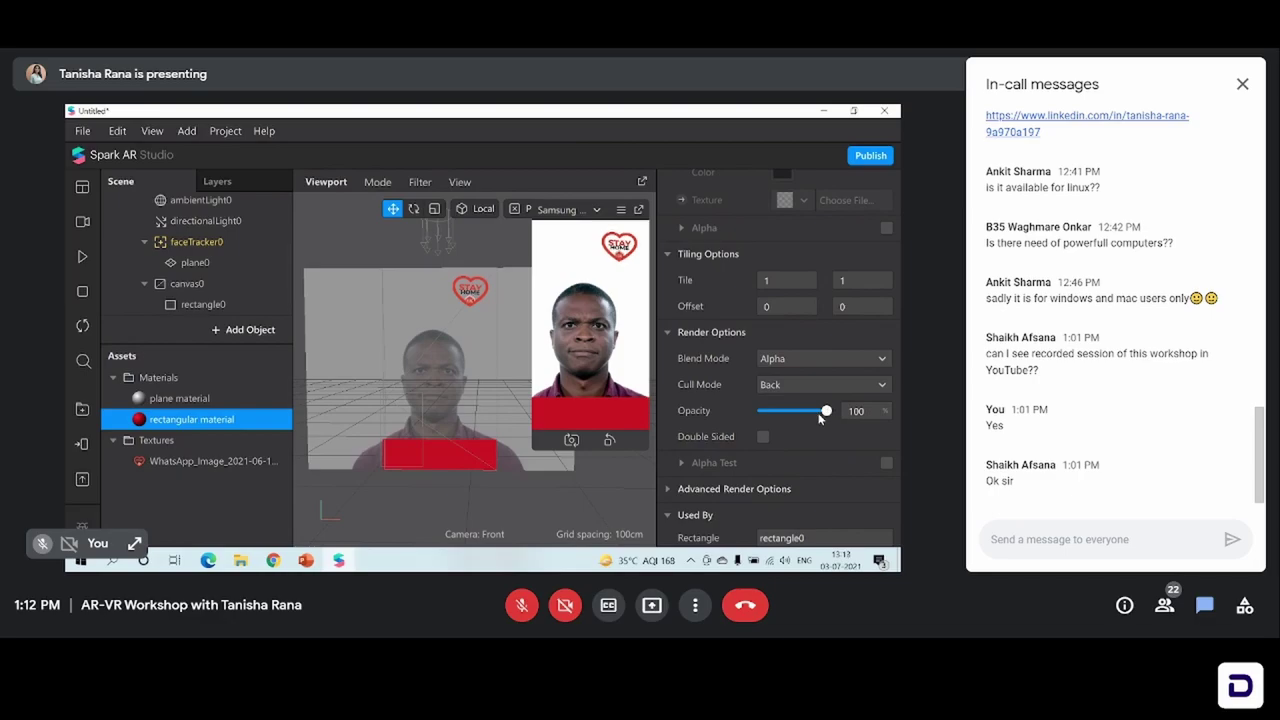
Step: Lower the banner material's Opacity to 42 in Render Options
left_click_drag(822, 413, 790, 411)
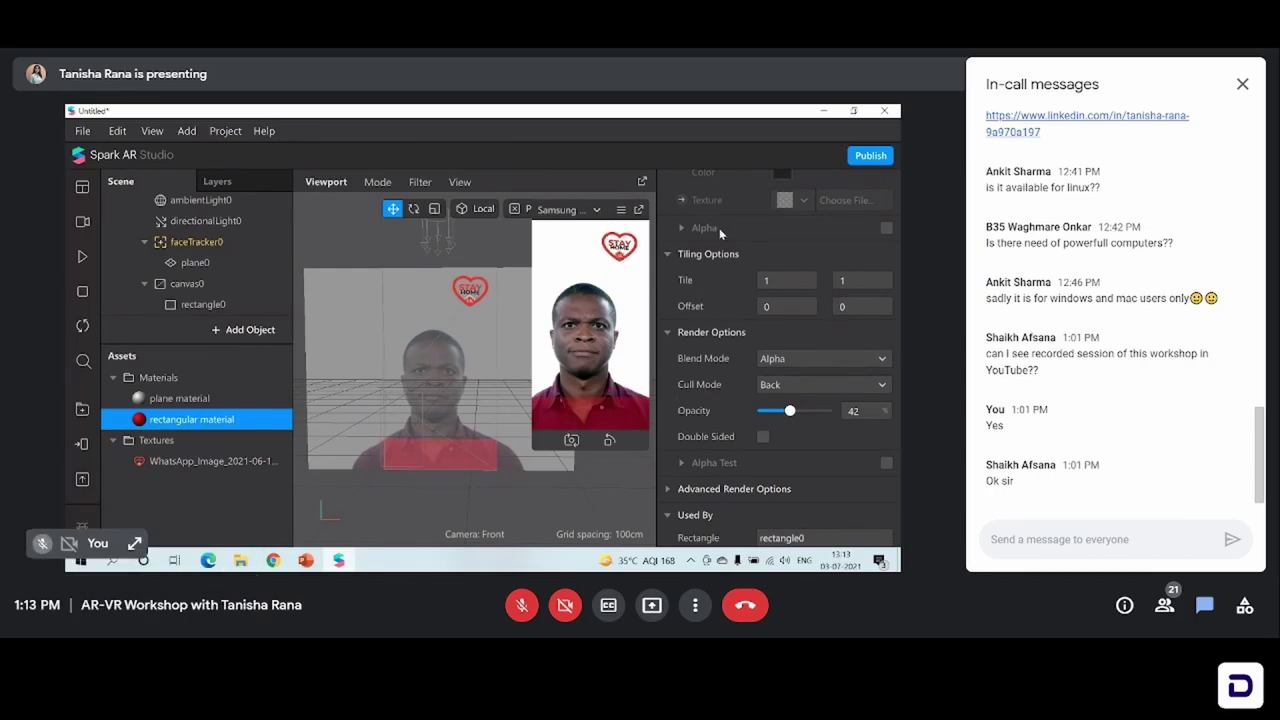
scroll(719, 228, "up", 5)
scroll(690, 300, "down", 4)
scroll(687, 316, "up", 5)
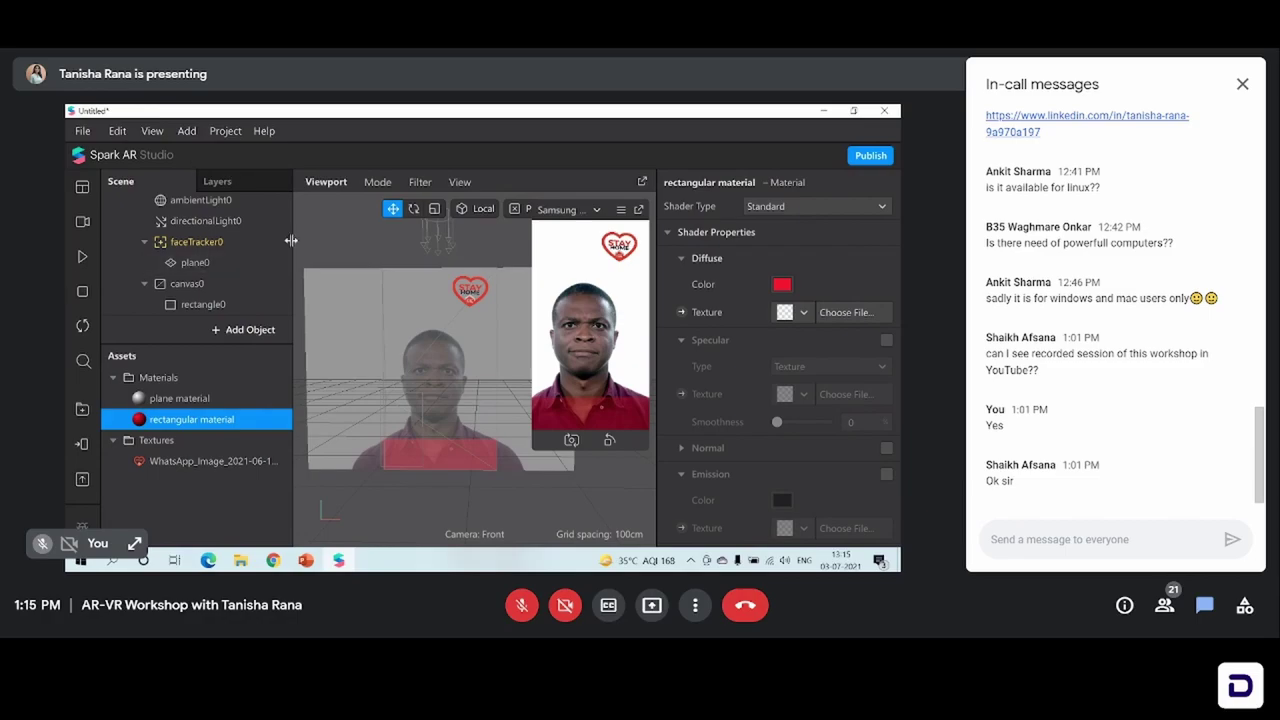
Step: Insert a 3D Text object, 3dText0, from the 3D Objects list
left_click(197, 130)
mouse_move(215, 170)
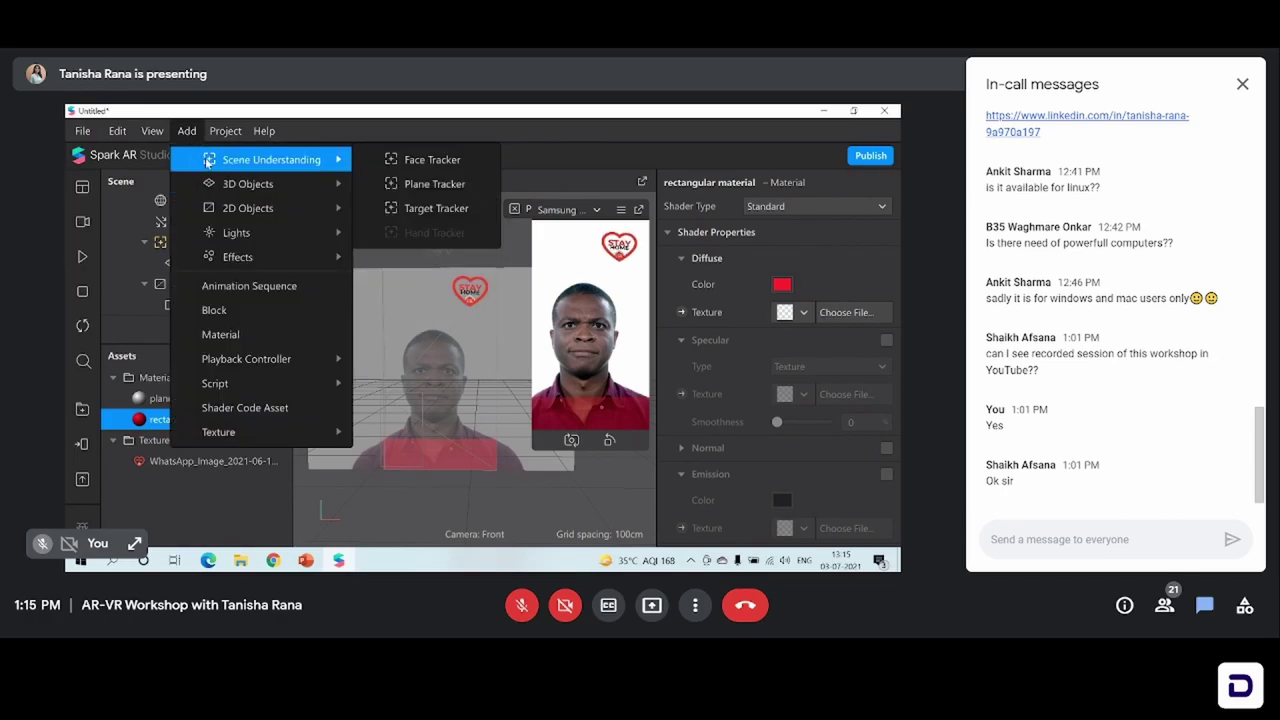
mouse_move(225, 203)
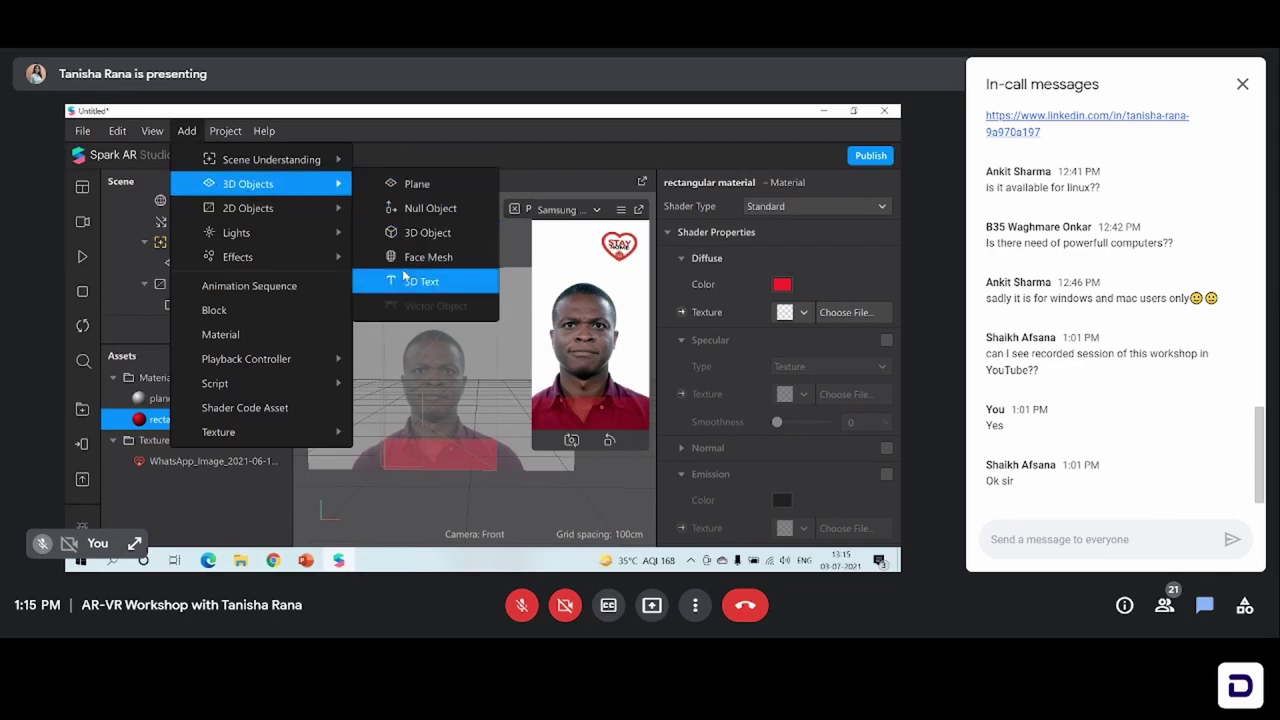
left_click(410, 281)
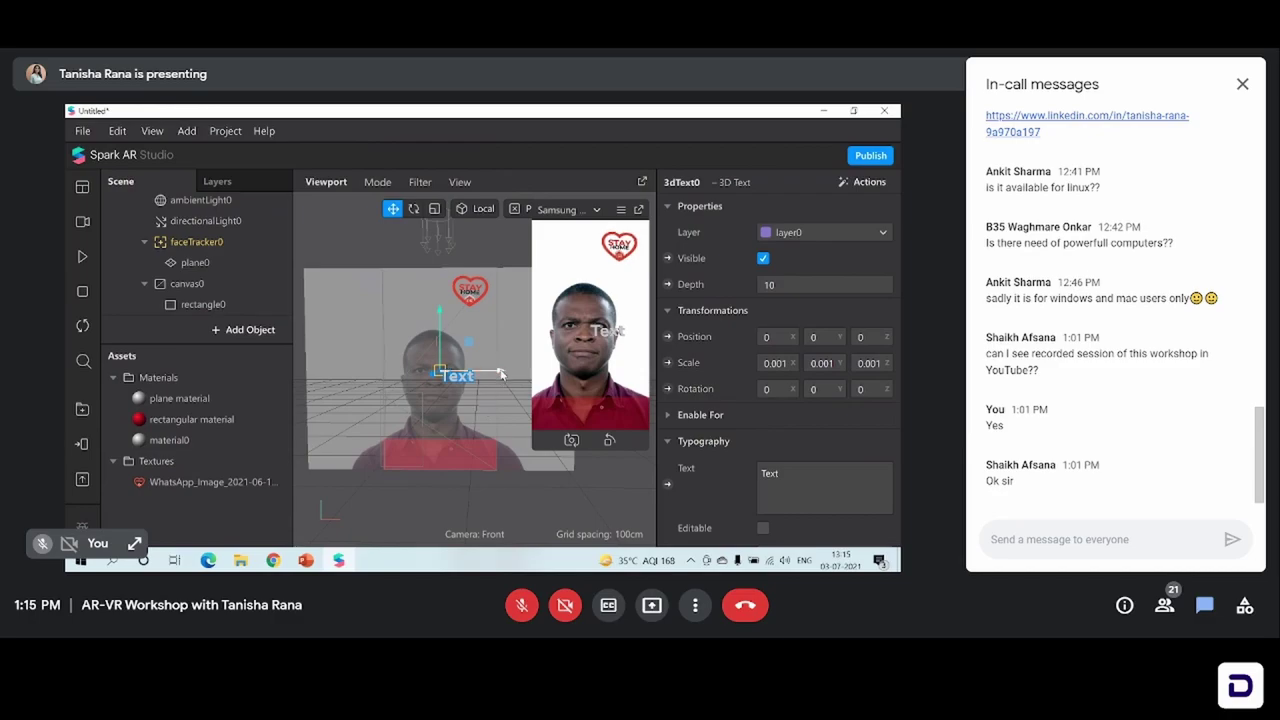
Step: Move 3dText0 left and down onto the red banner, then stretch it wider
left_click_drag(500, 374, 472, 375)
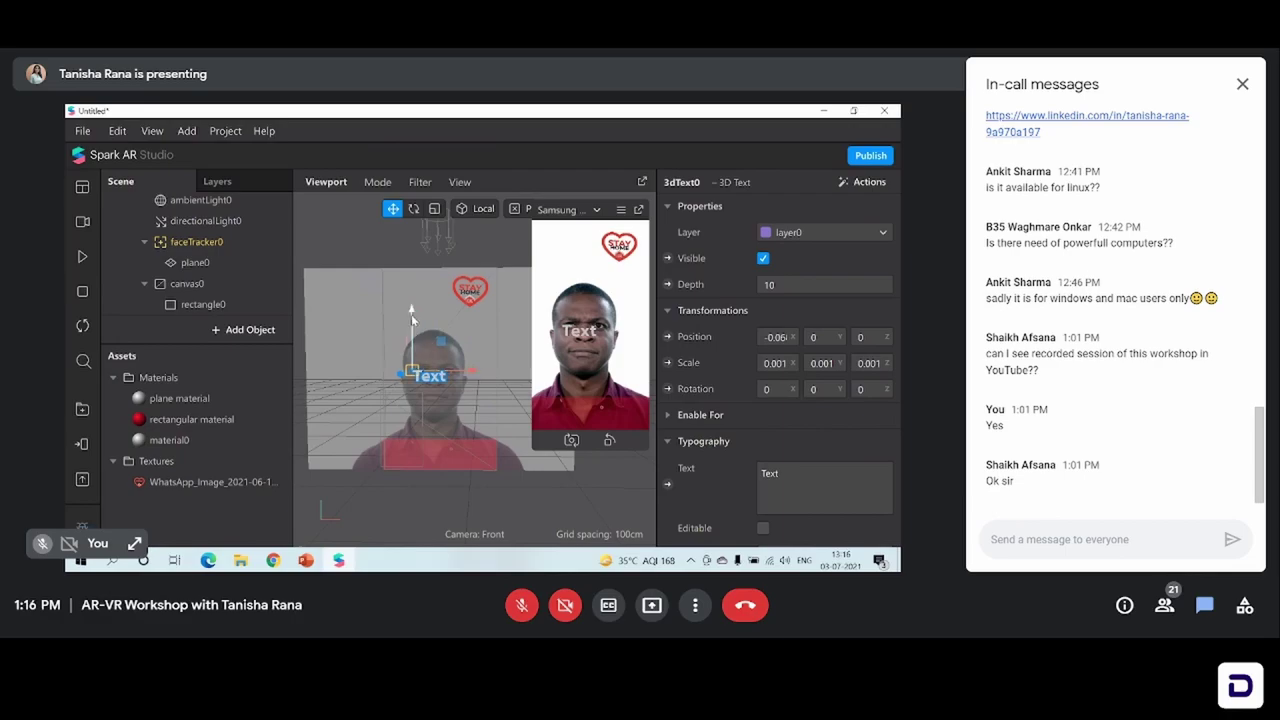
left_click_drag(411, 312, 417, 396)
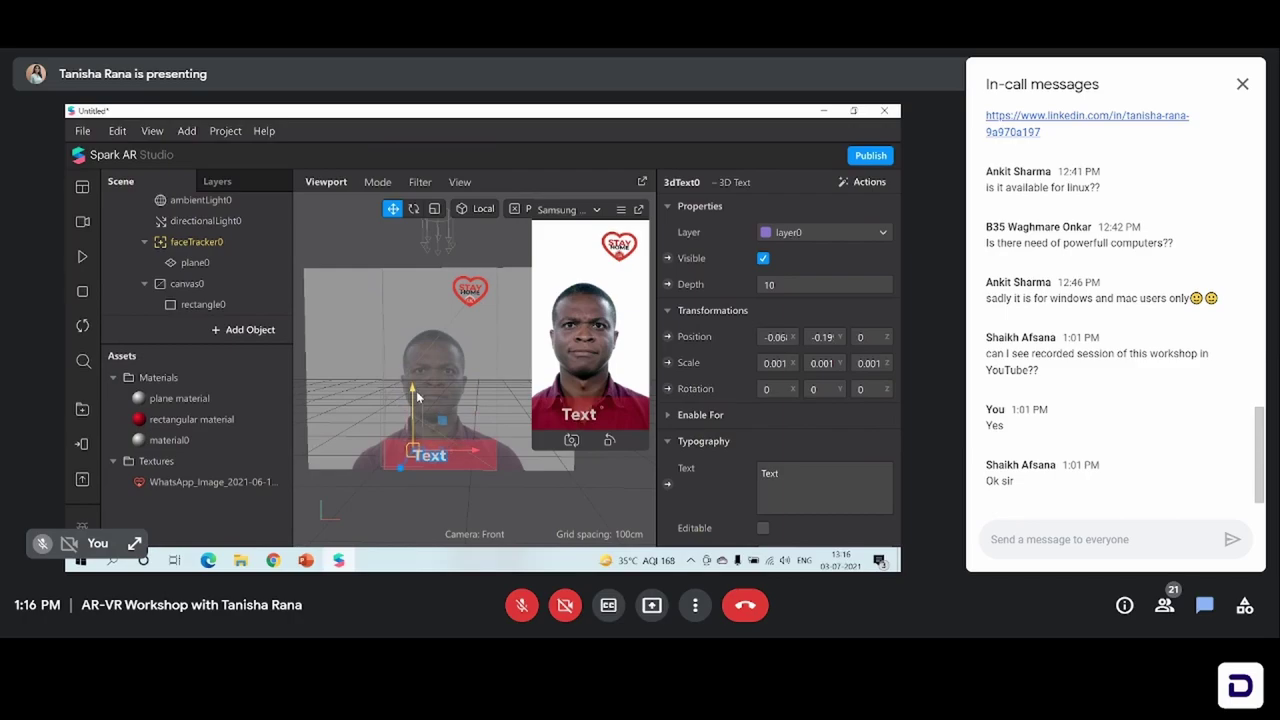
left_click(435, 210)
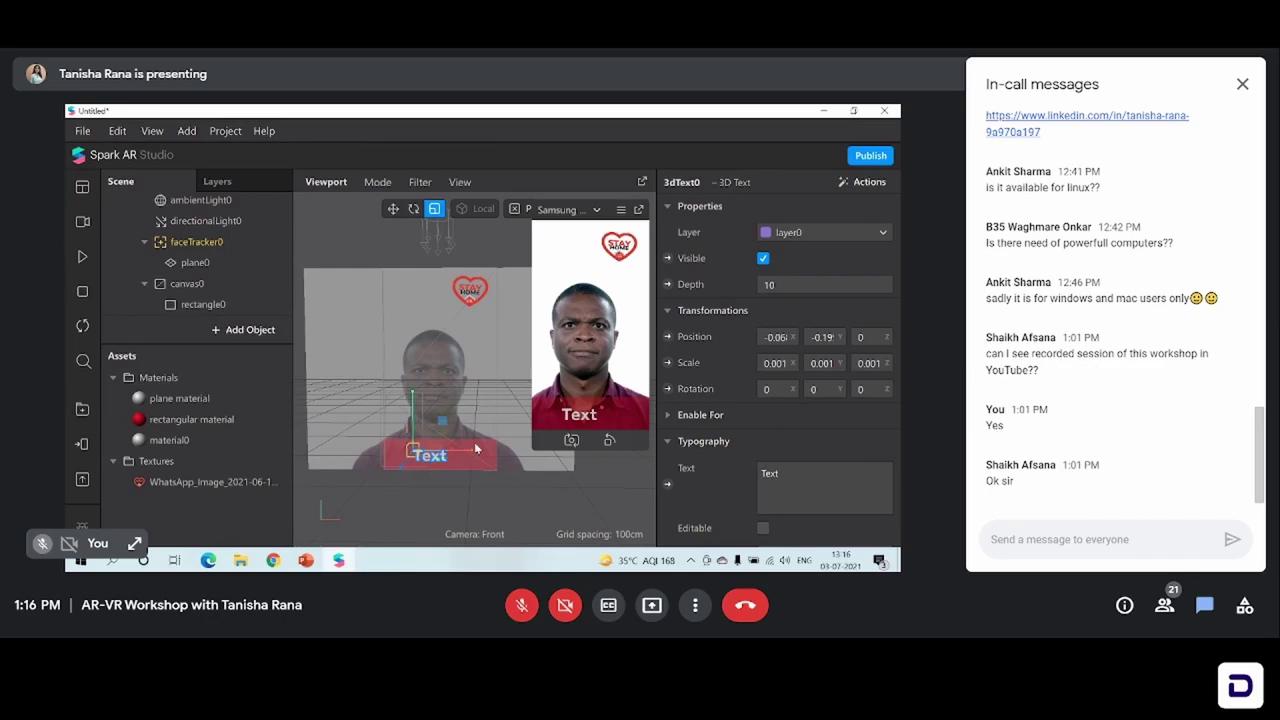
left_click_drag(474, 455, 479, 458)
Step: Set the 3D text's Scale X to 0.001 in the Inspector
left_click(786, 362)
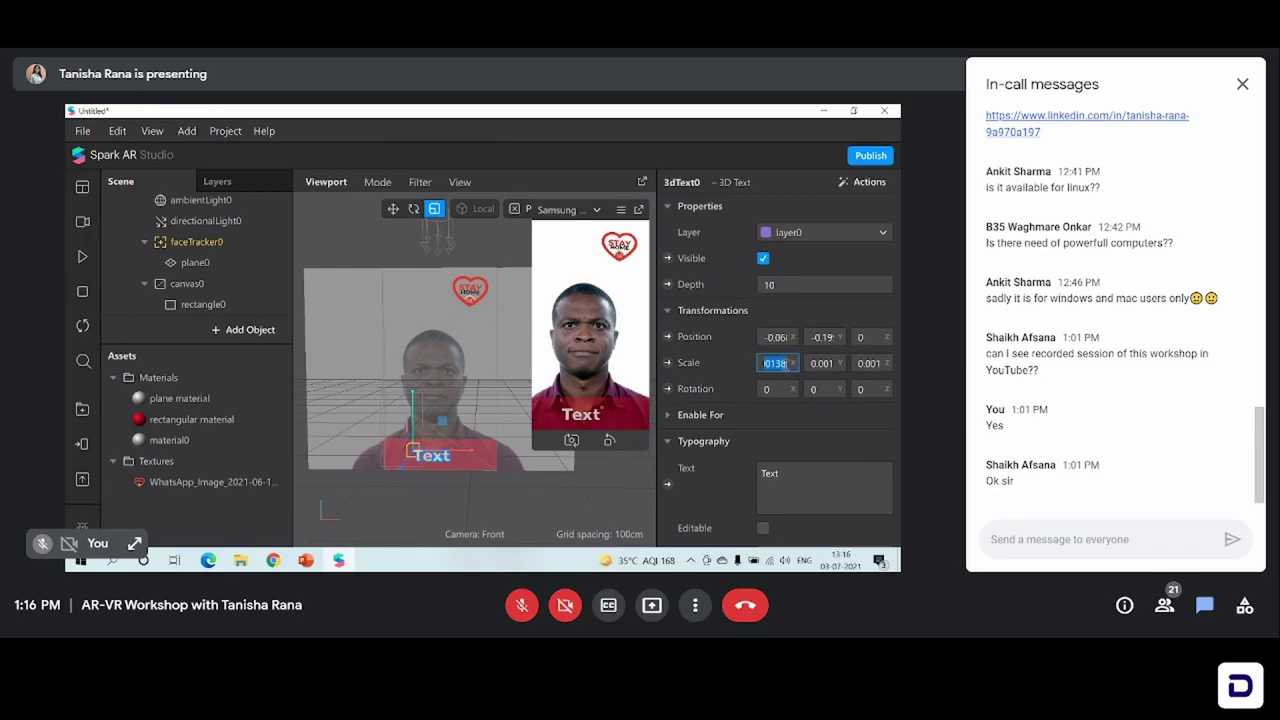
left_click(780, 365)
key("Home")
key("Right")
key("Right")
key("Right")
key("Right")
key("Right")
type("38")
key("BackSpace")
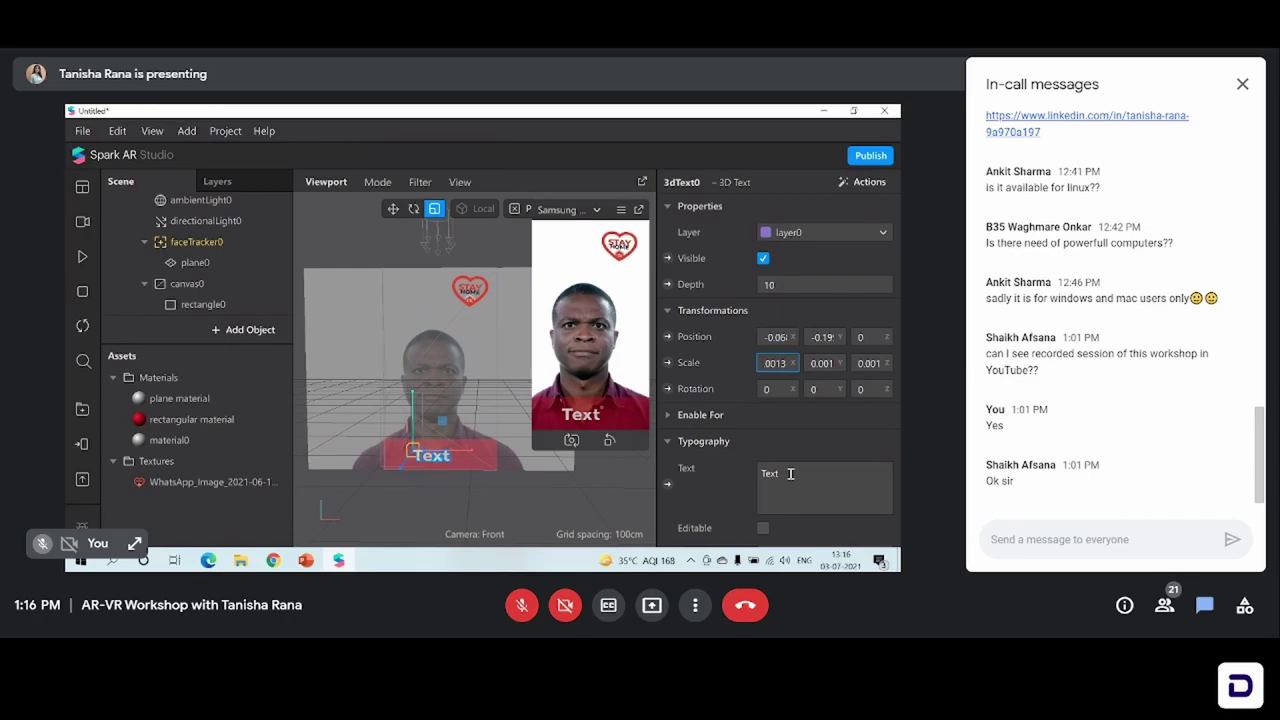
key("BackSpace")
key("Return")
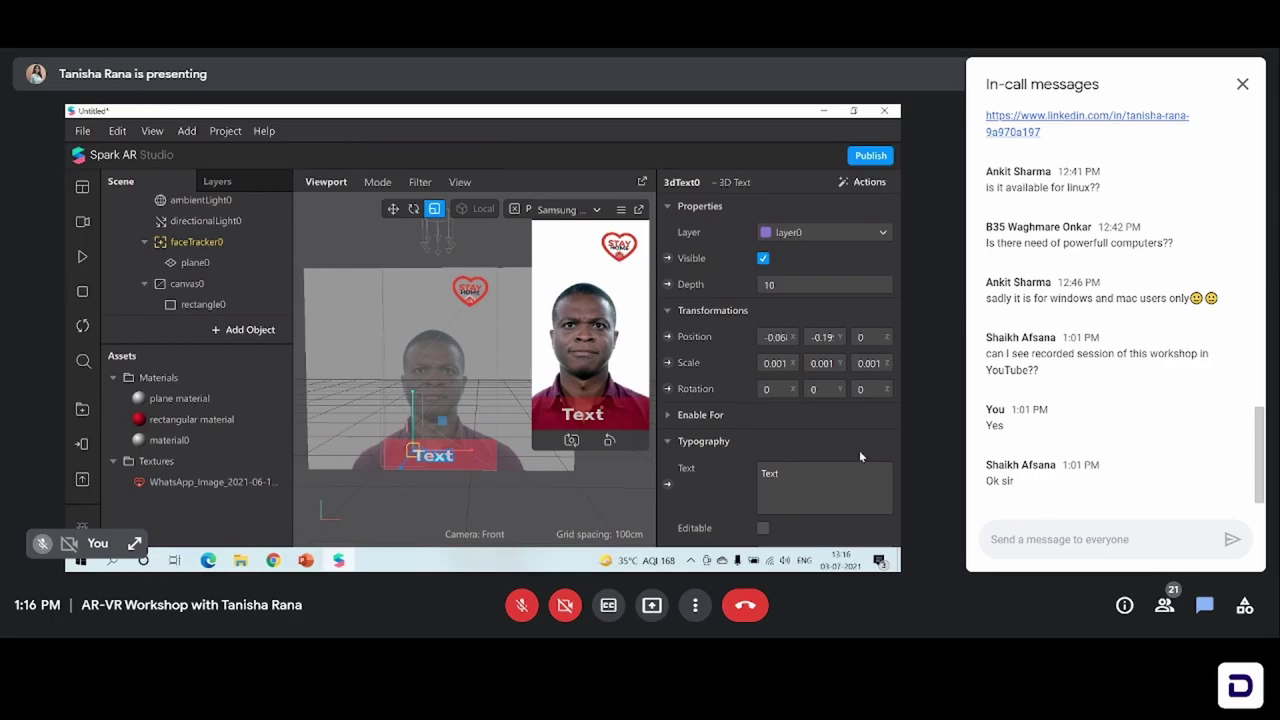
Step: Set Scale Y and Z to 0.001 and raise the text slightly on the banner
left_click(818, 365)
type("0.001")
key("Return")
left_click(868, 363)
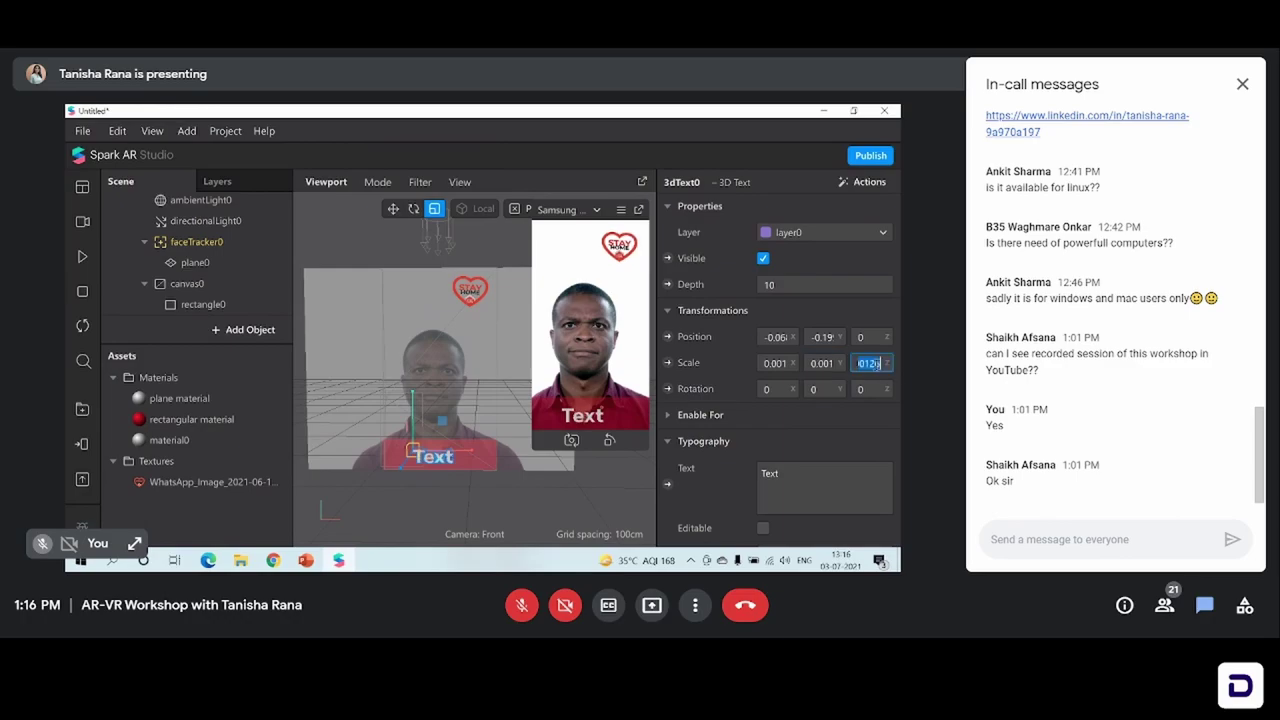
type("0.")
type("001")
key("Return")
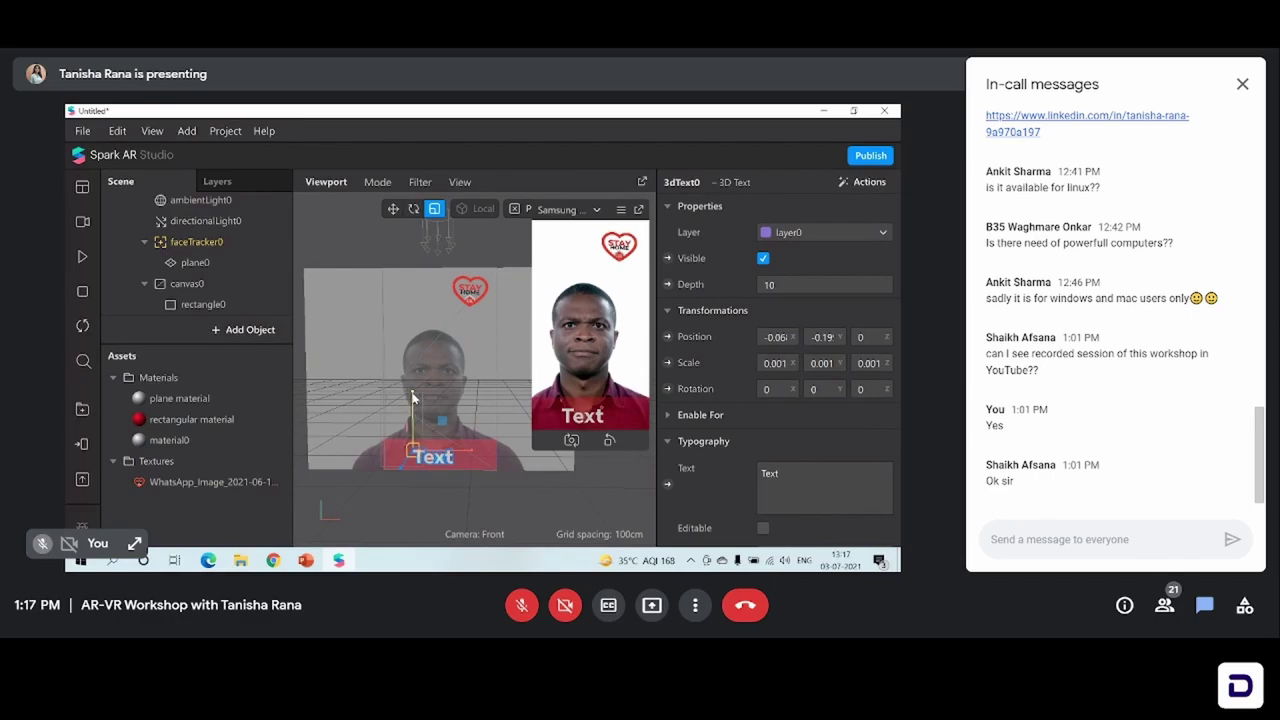
left_click(393, 208)
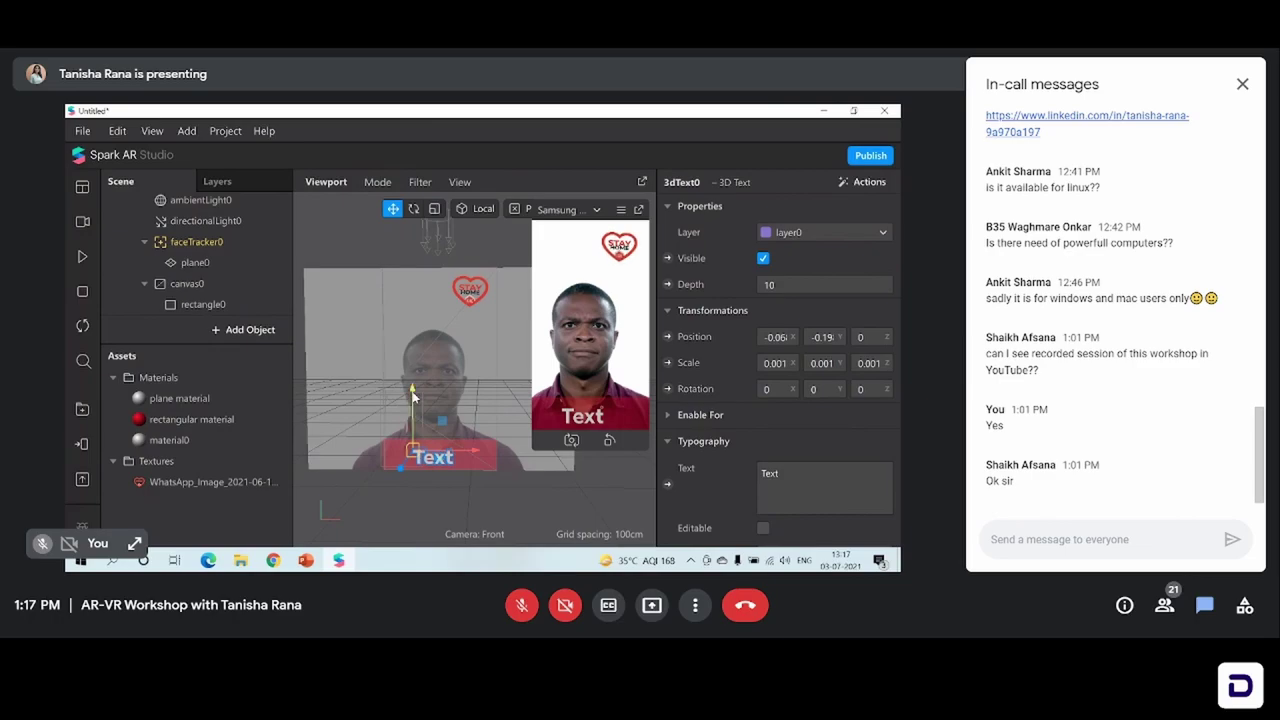
left_click_drag(414, 396, 413, 397)
Step: Rename material0 to 'Text material'
double_click(195, 443)
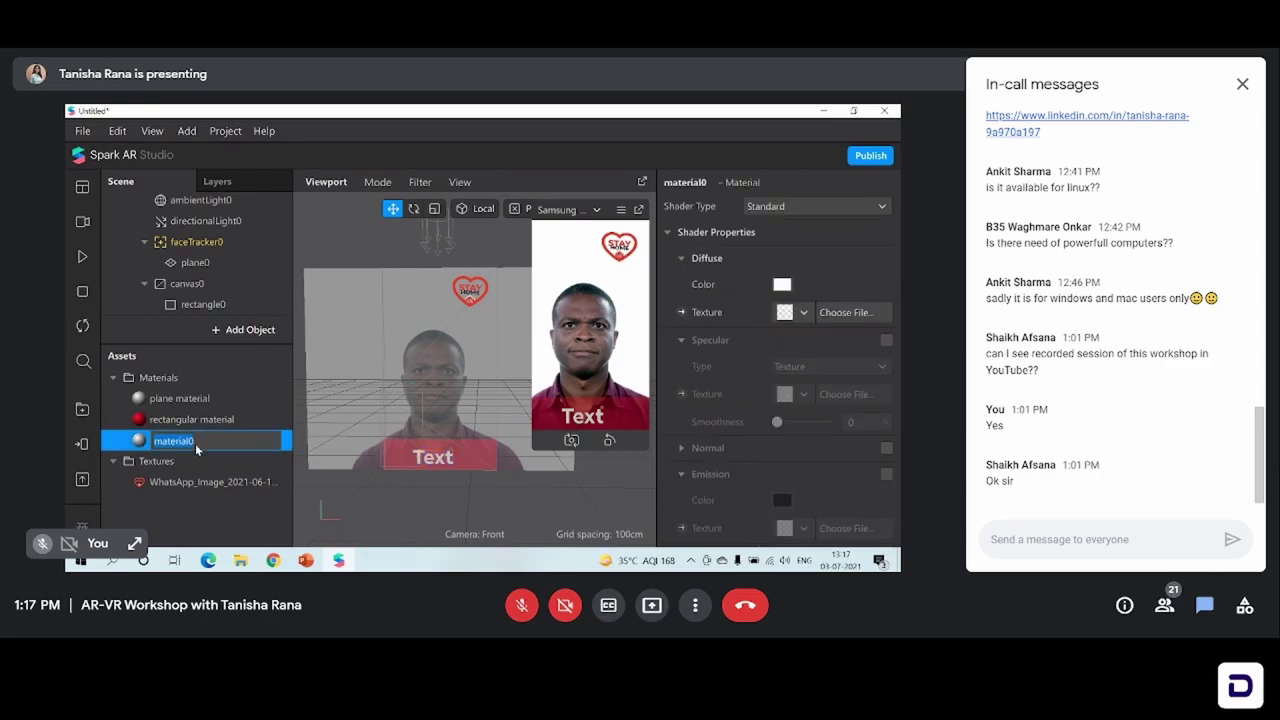
key("BackSpace")
type("Text material")
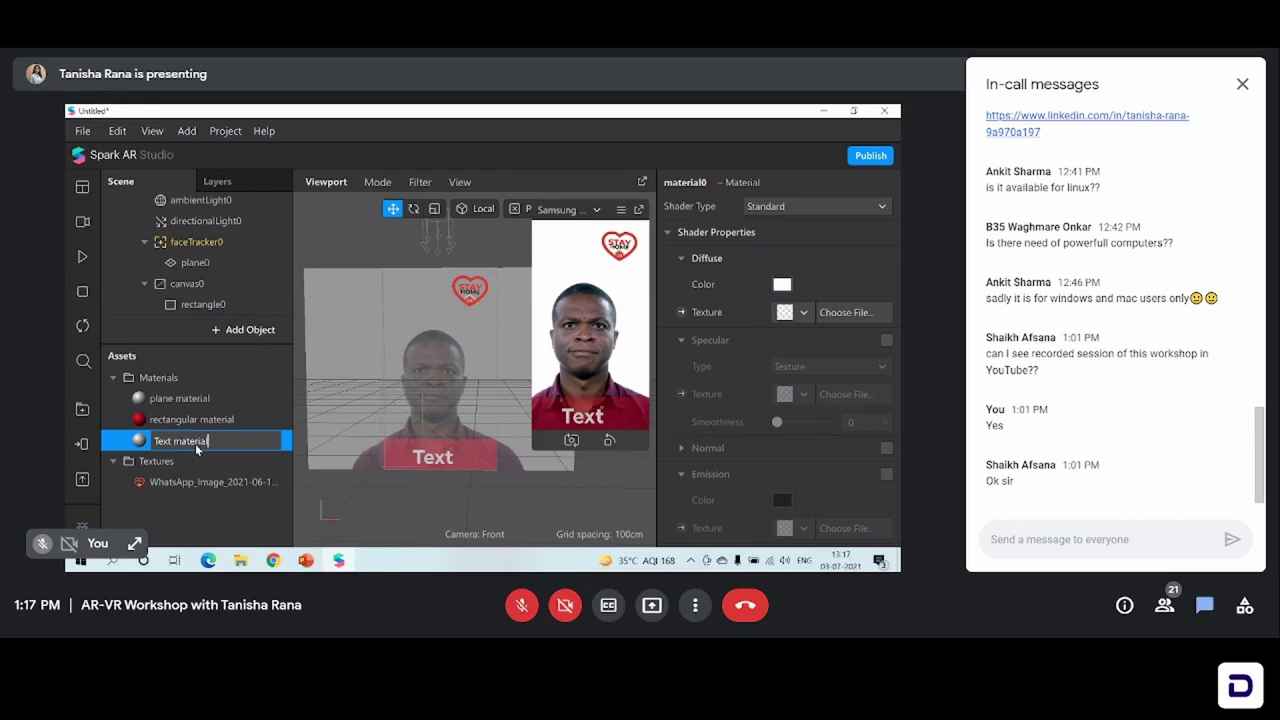
key("Return")
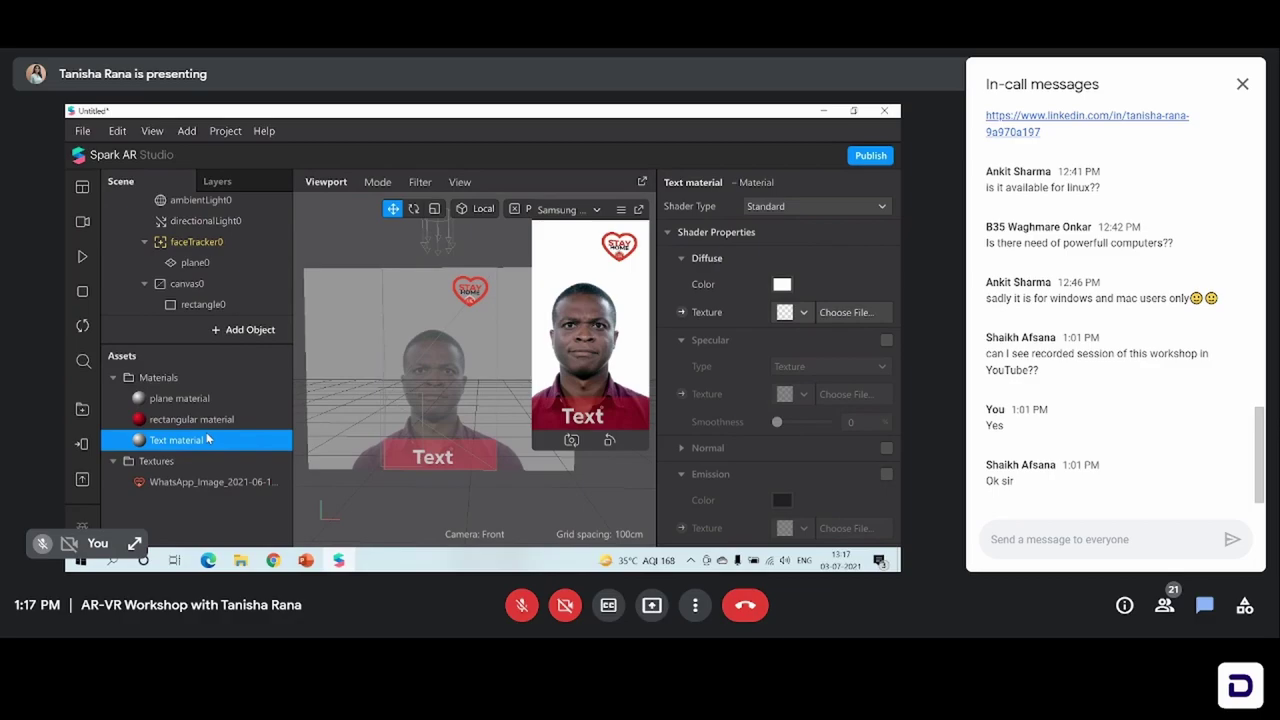
Step: Set Text material's diffuse color to black (#000000)
left_click(782, 285)
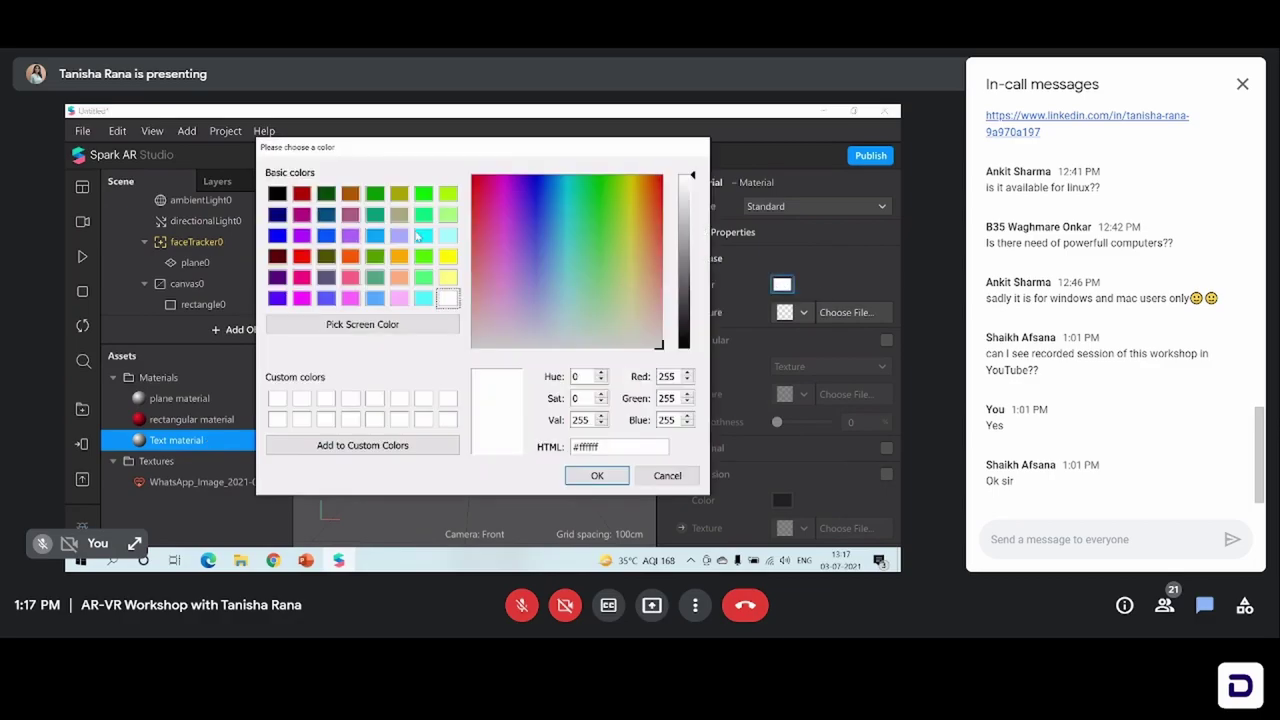
left_click(277, 194)
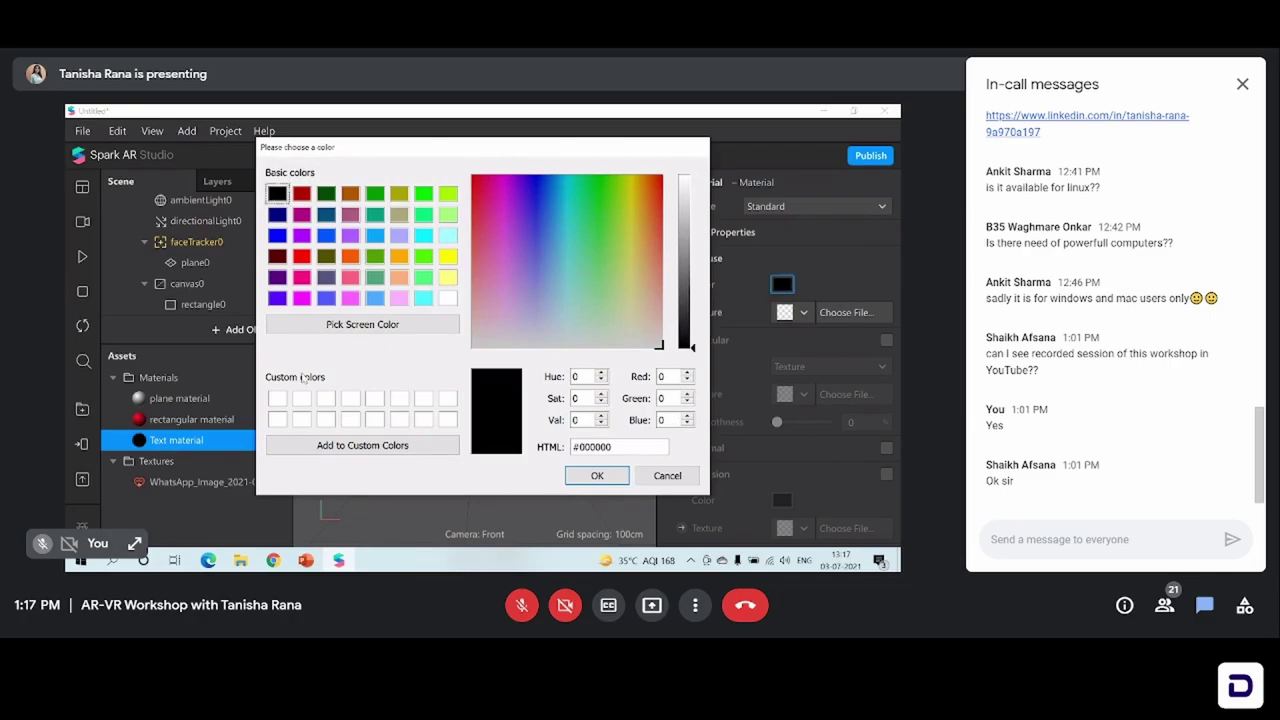
left_click(590, 476)
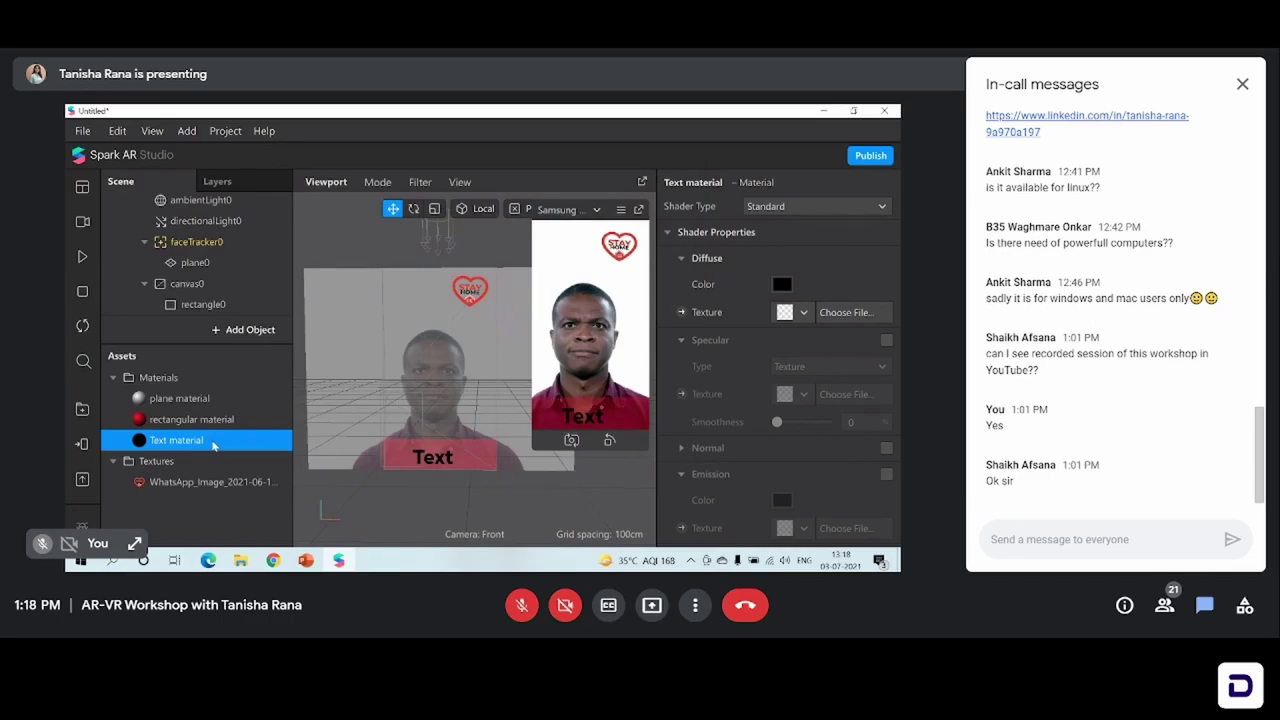
Step: Select 3dText0 and delete its default word 'Text', leaving the Text field empty
left_click(191, 291)
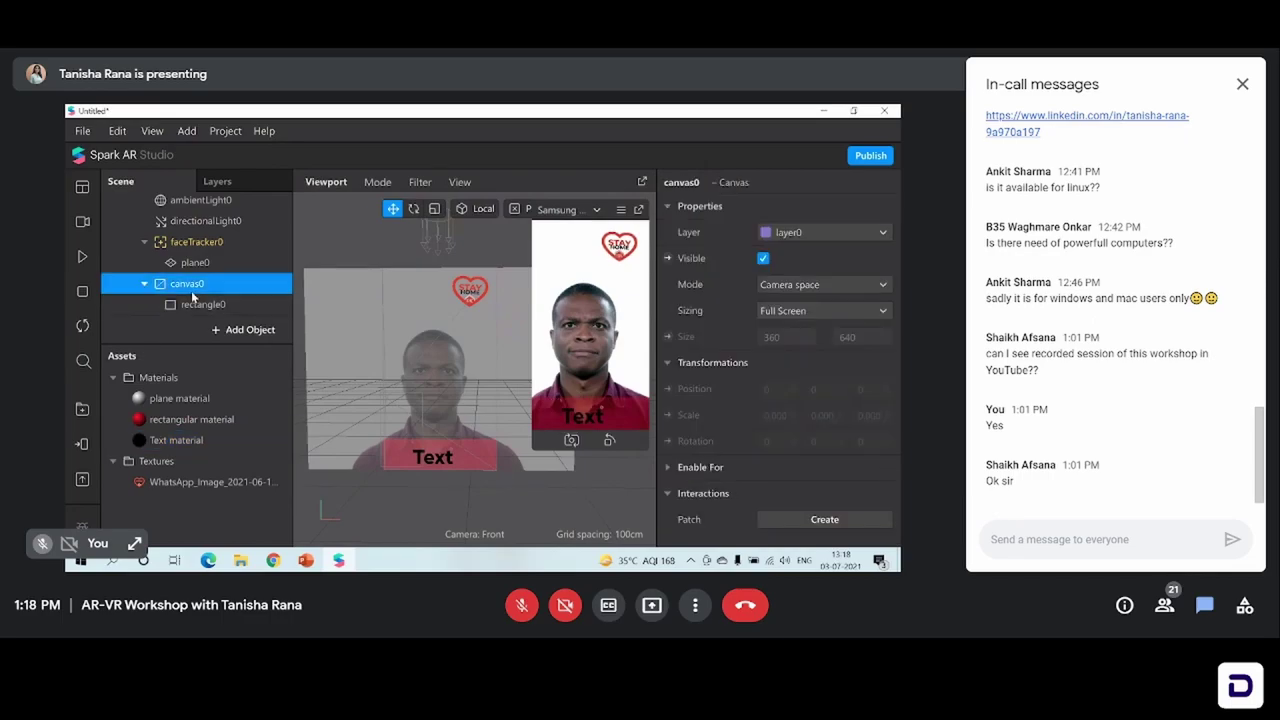
key("Down")
key("Down")
key("Down")
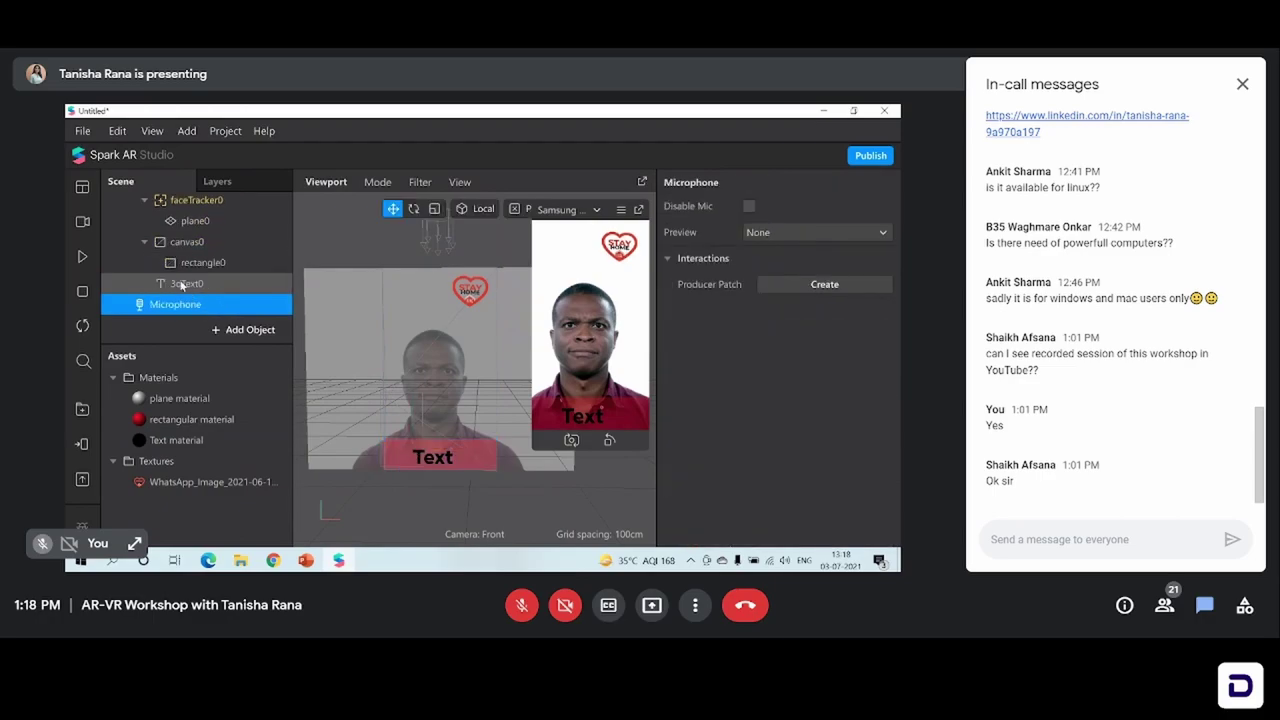
left_click(182, 285)
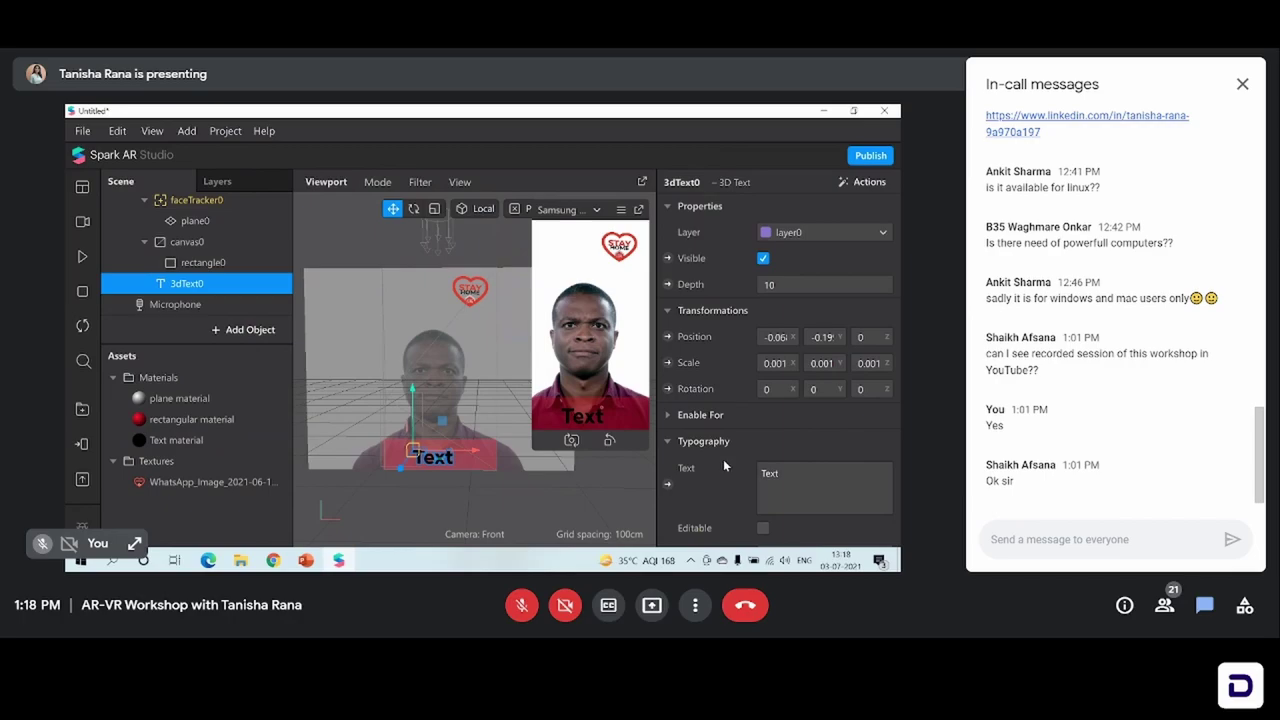
left_click(811, 478)
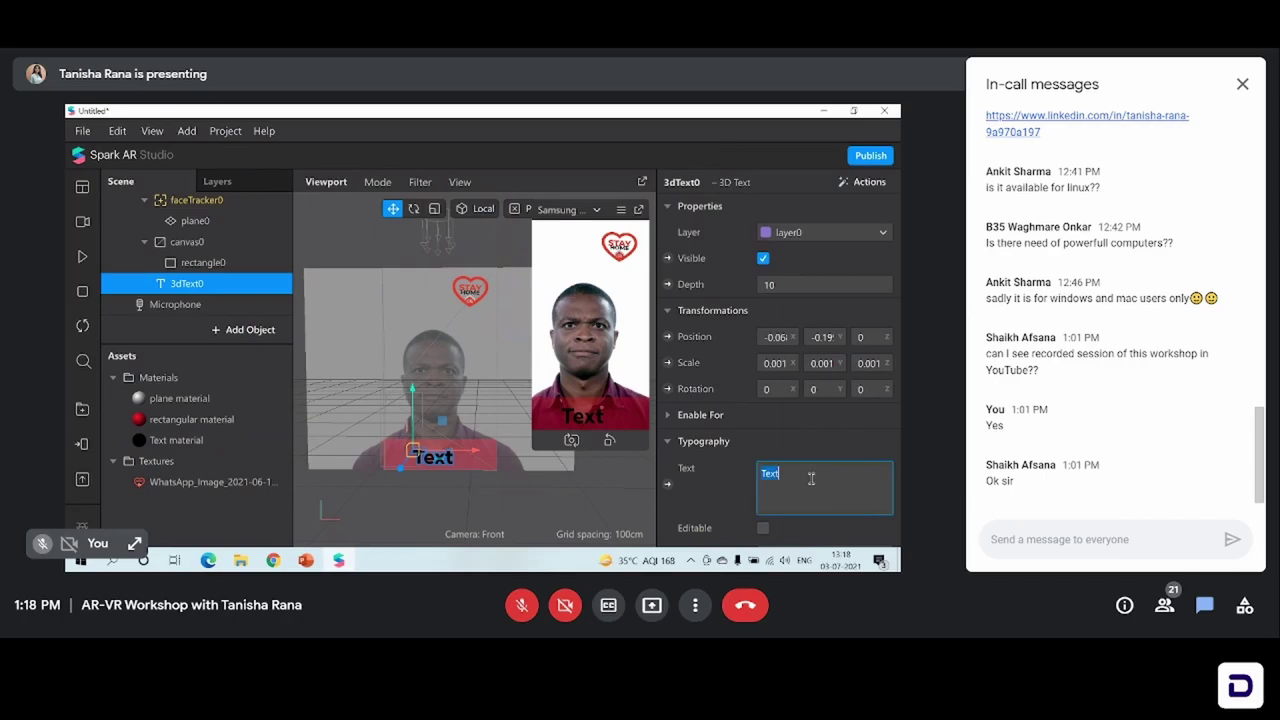
key("BackSpace")
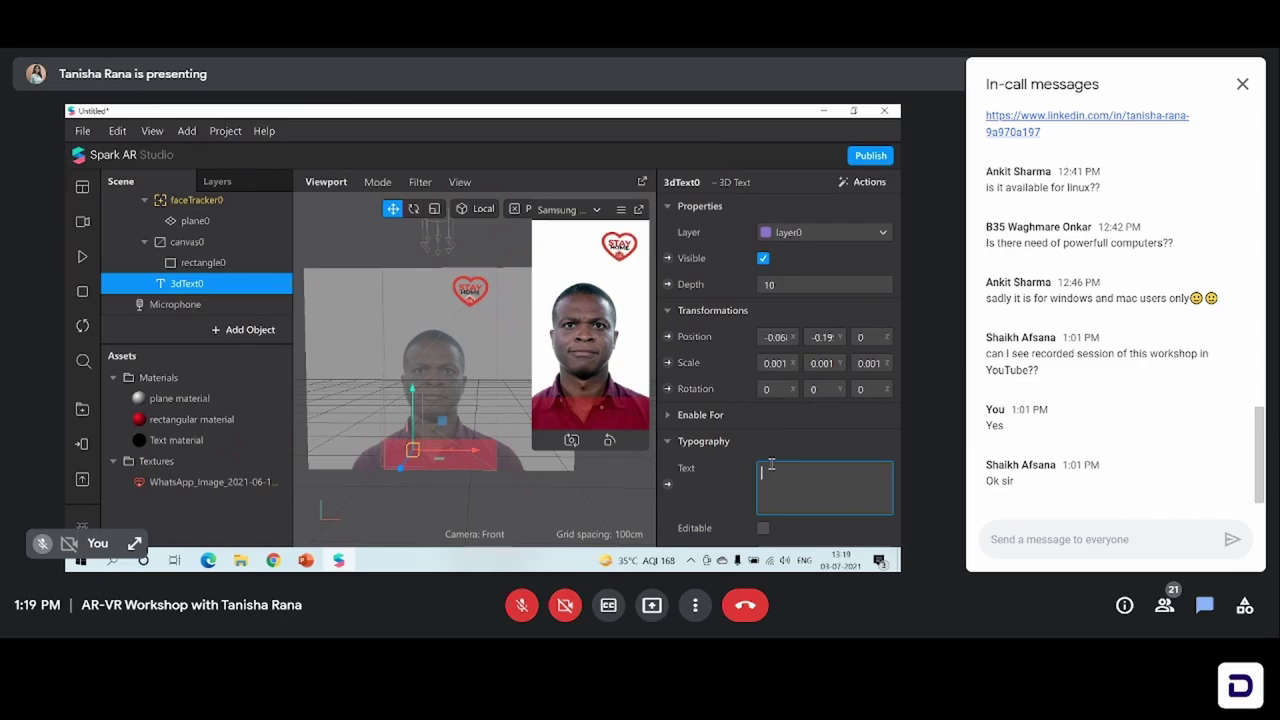
Step: Type 'StayAfe' into the 3D text field and insert the missing capital S
left_click(591, 371)
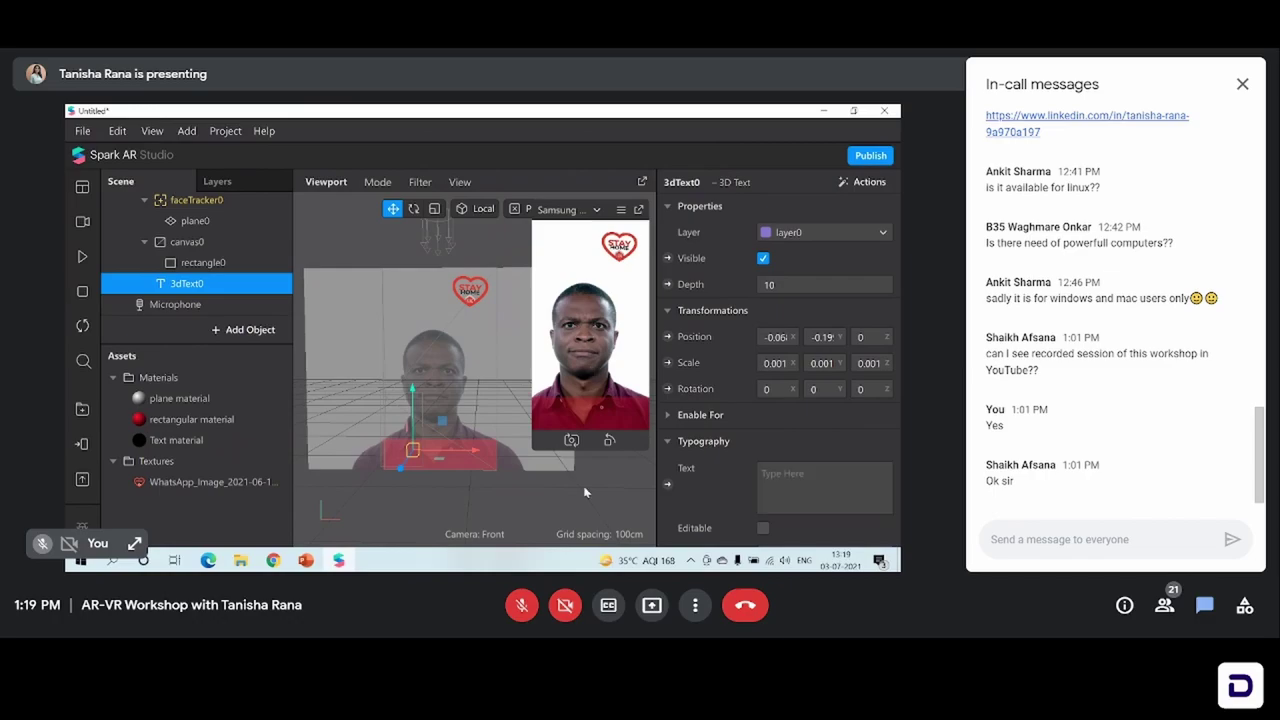
left_click(767, 478)
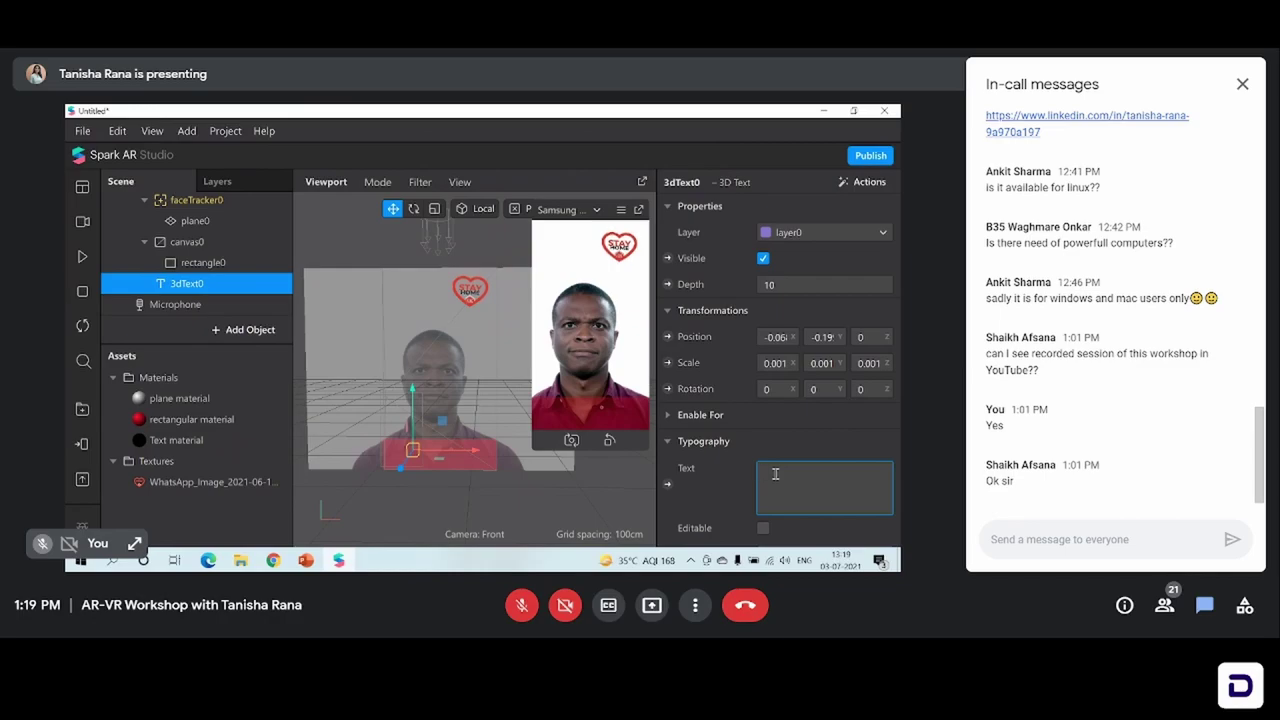
left_click(625, 290)
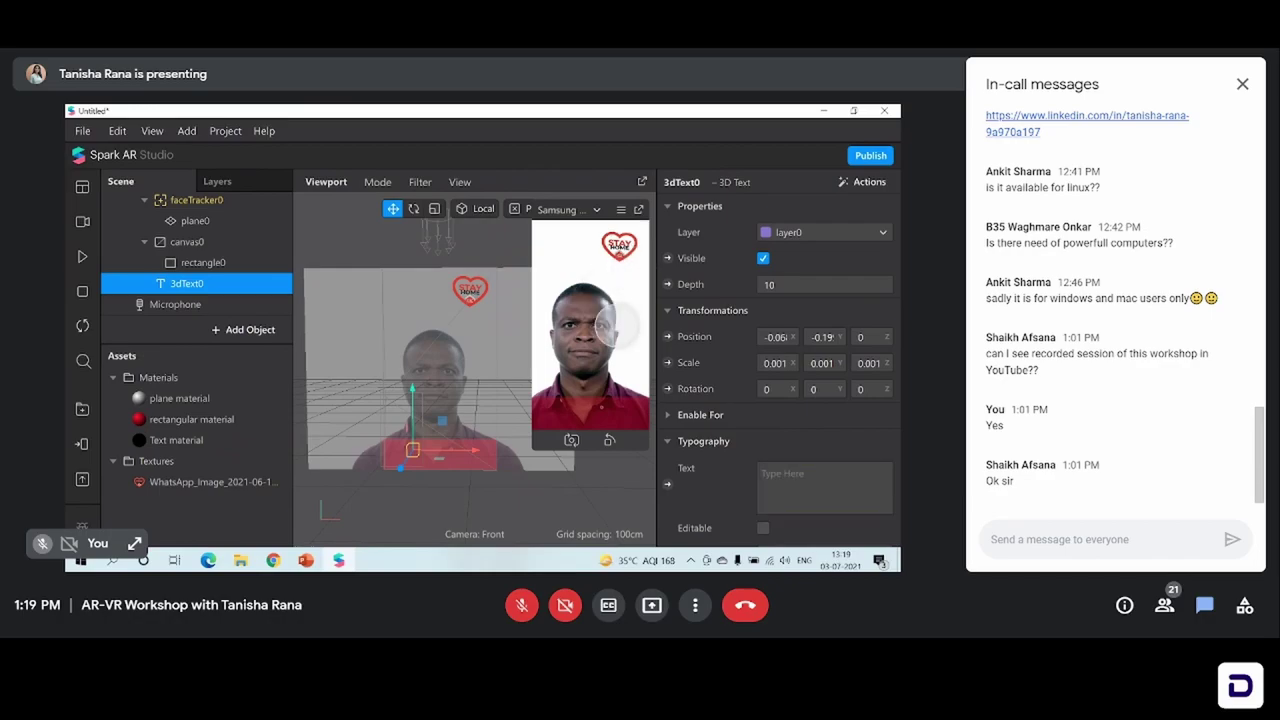
left_click(777, 473)
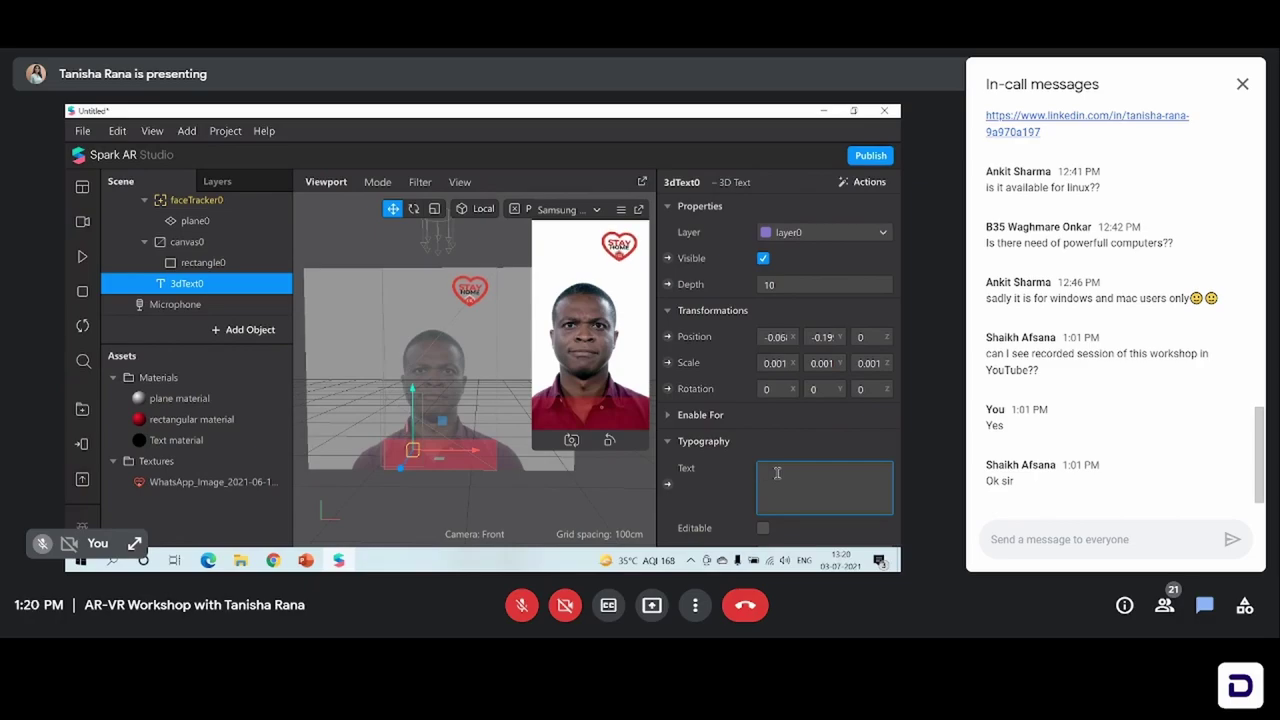
type("StayAfe")
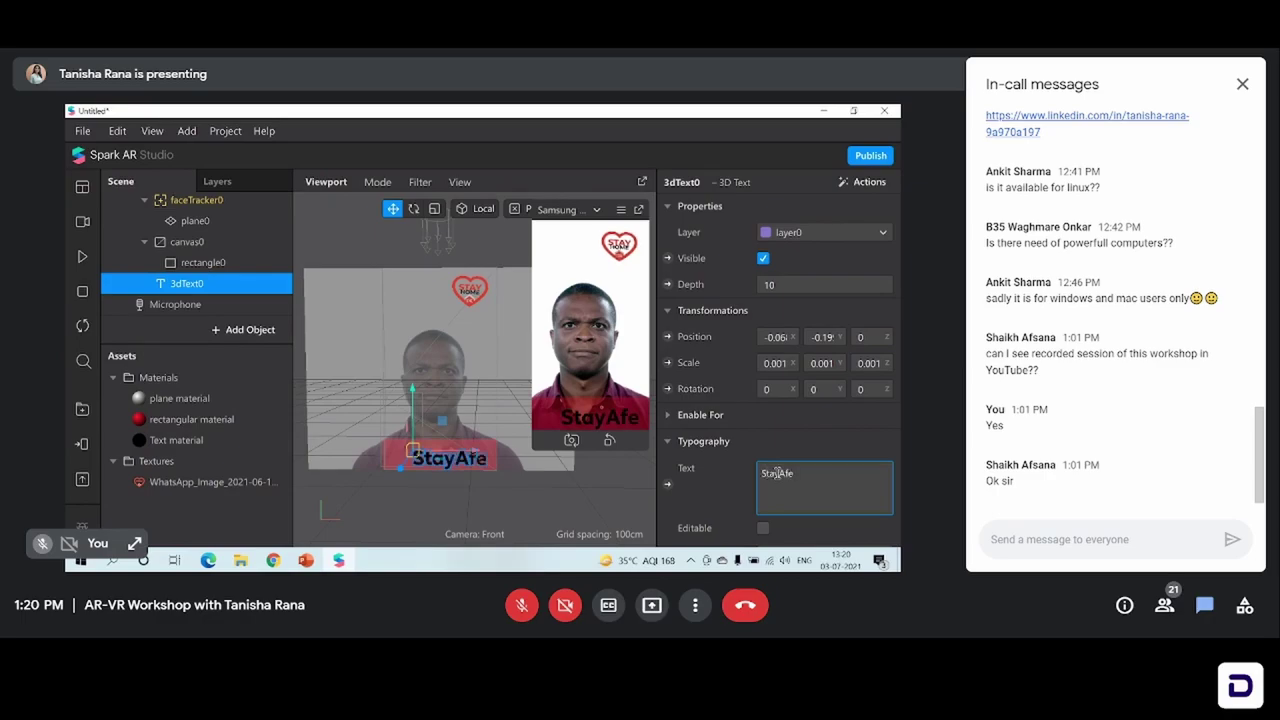
left_click(779, 474)
type("s")
key("BackSpace")
type("S")
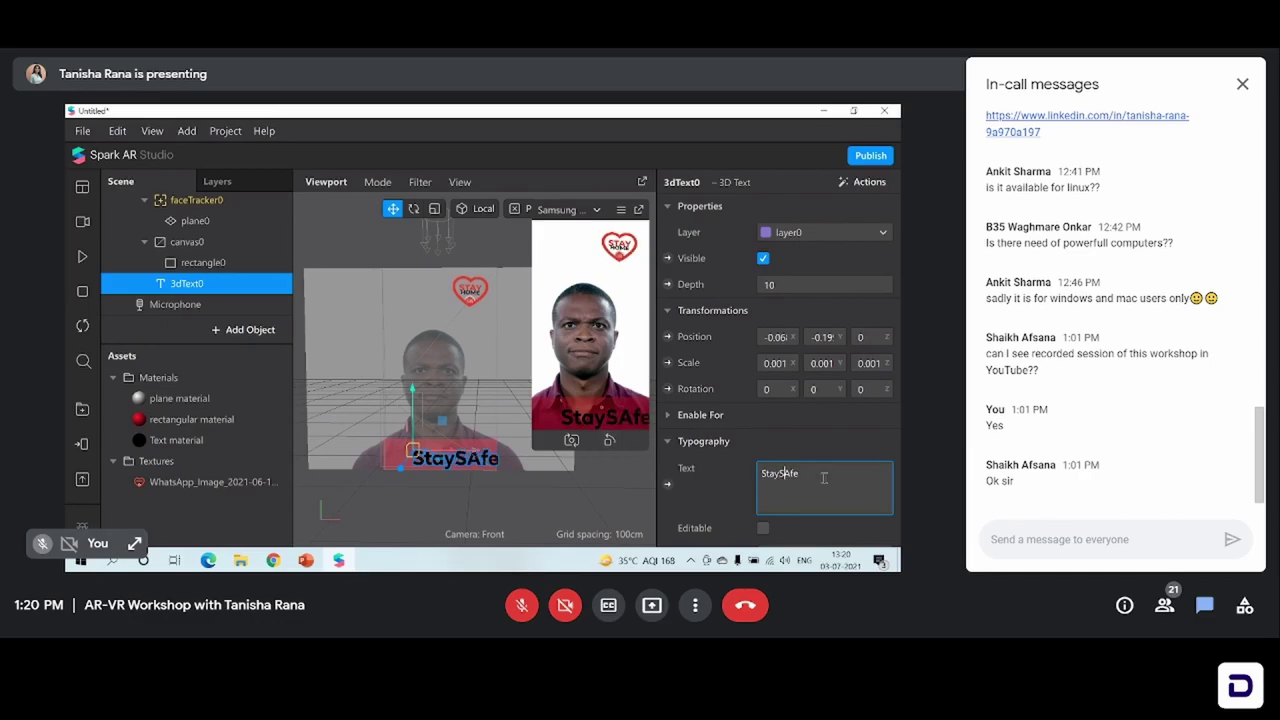
Step: Replace the misspelled 3D text with 'StaySafe'
double_click(818, 478)
key("BackSpace")
type("A")
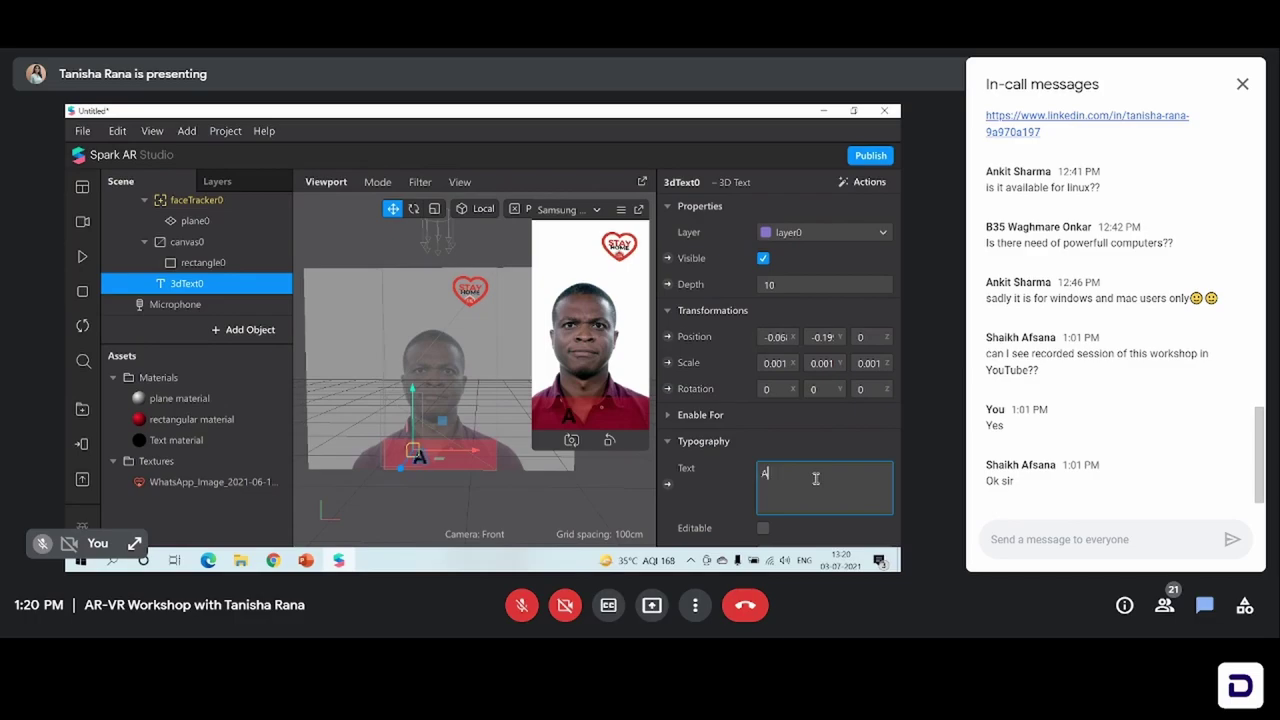
type("taySa")
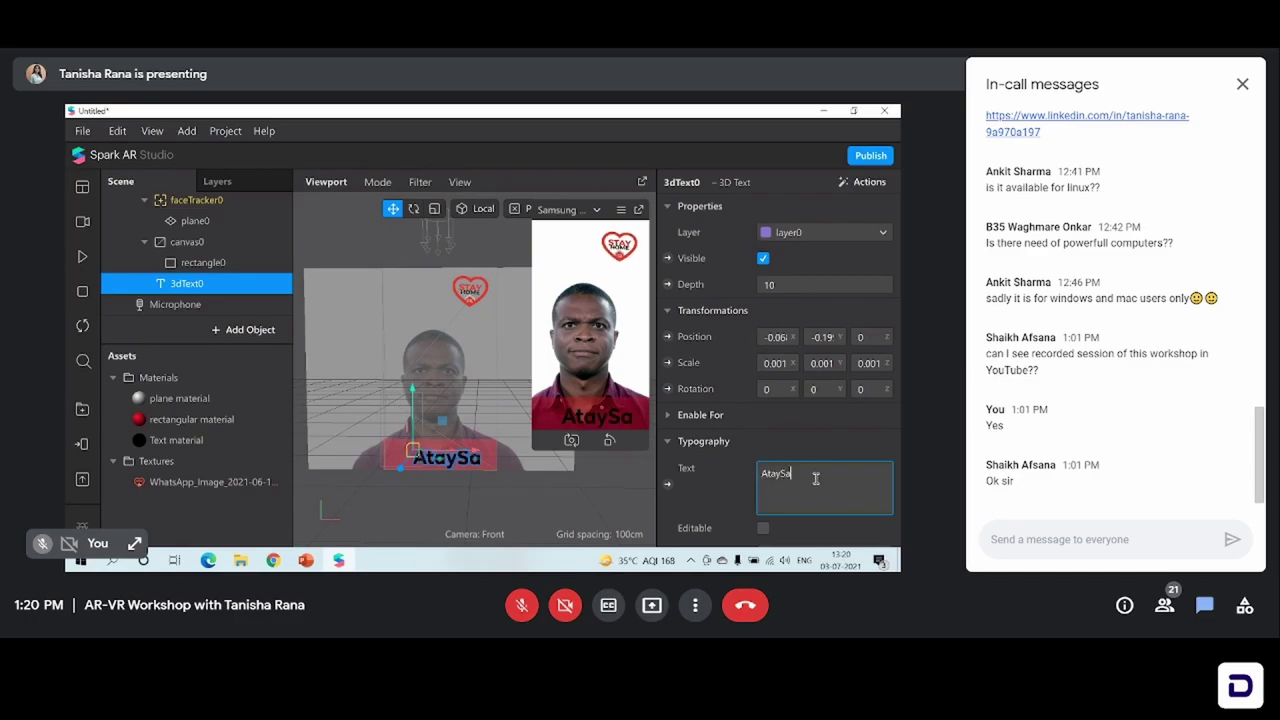
type("fe")
key("BackSpace")
double_click(816, 478)
key("BackSpace")
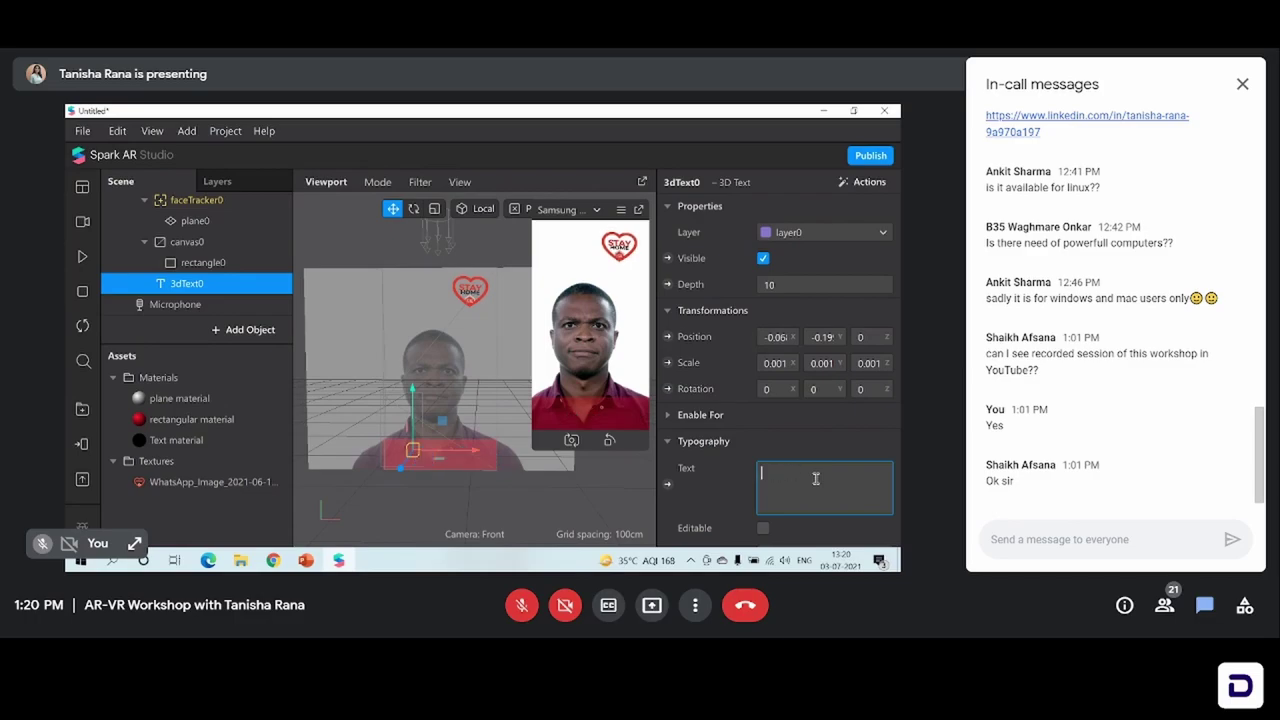
type("Stay")
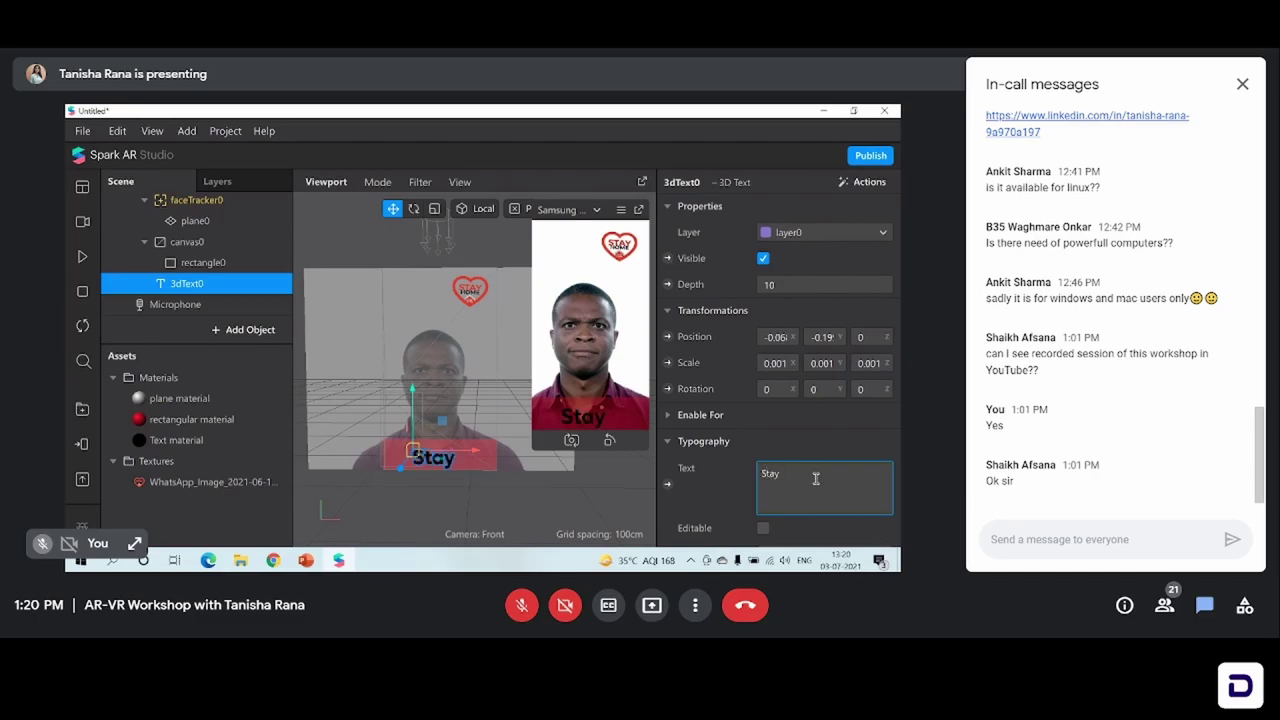
type("Safe")
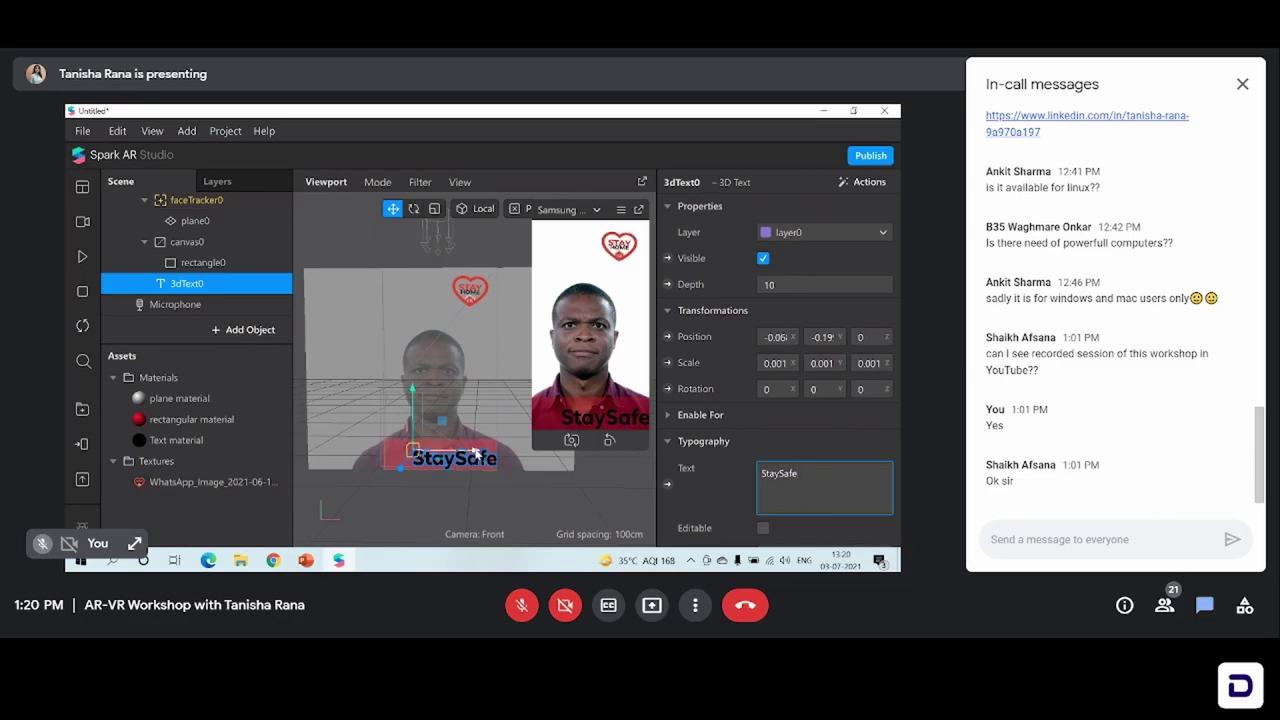
Step: Nudge the StaySafe text slightly left on the banner, deselect it, and play the face preview
left_click_drag(477, 453, 464, 451)
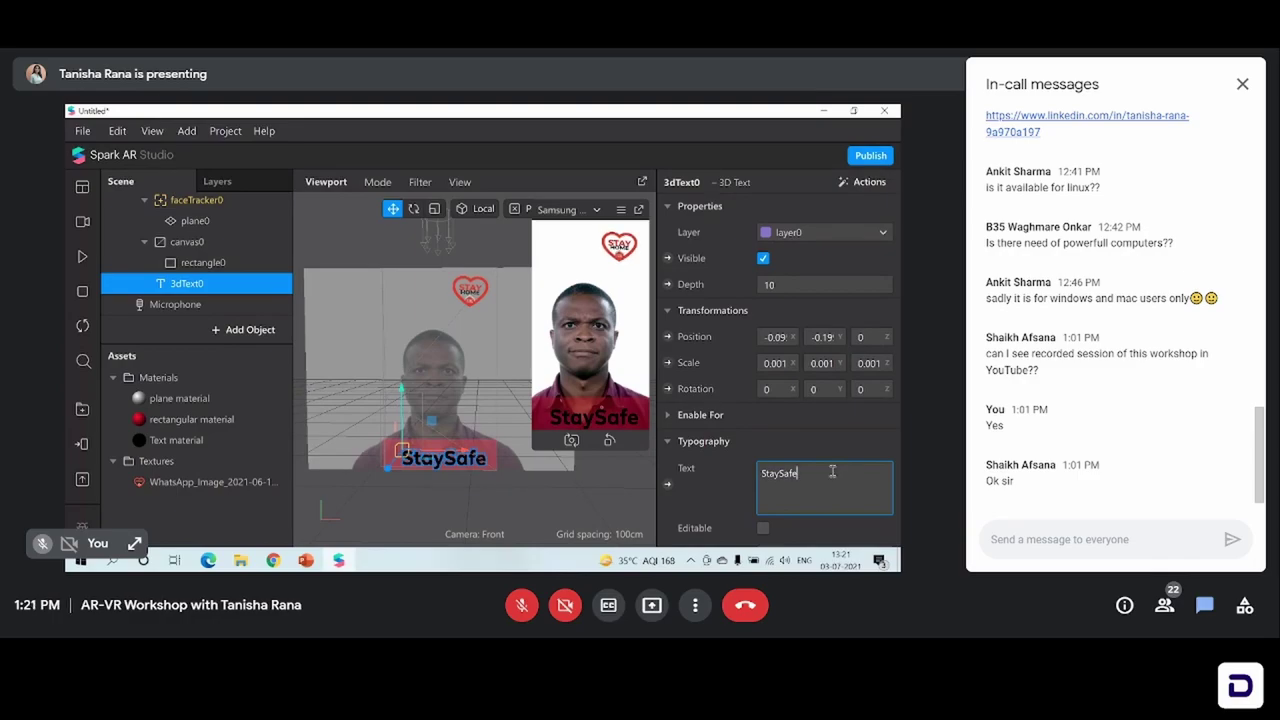
left_click(564, 379)
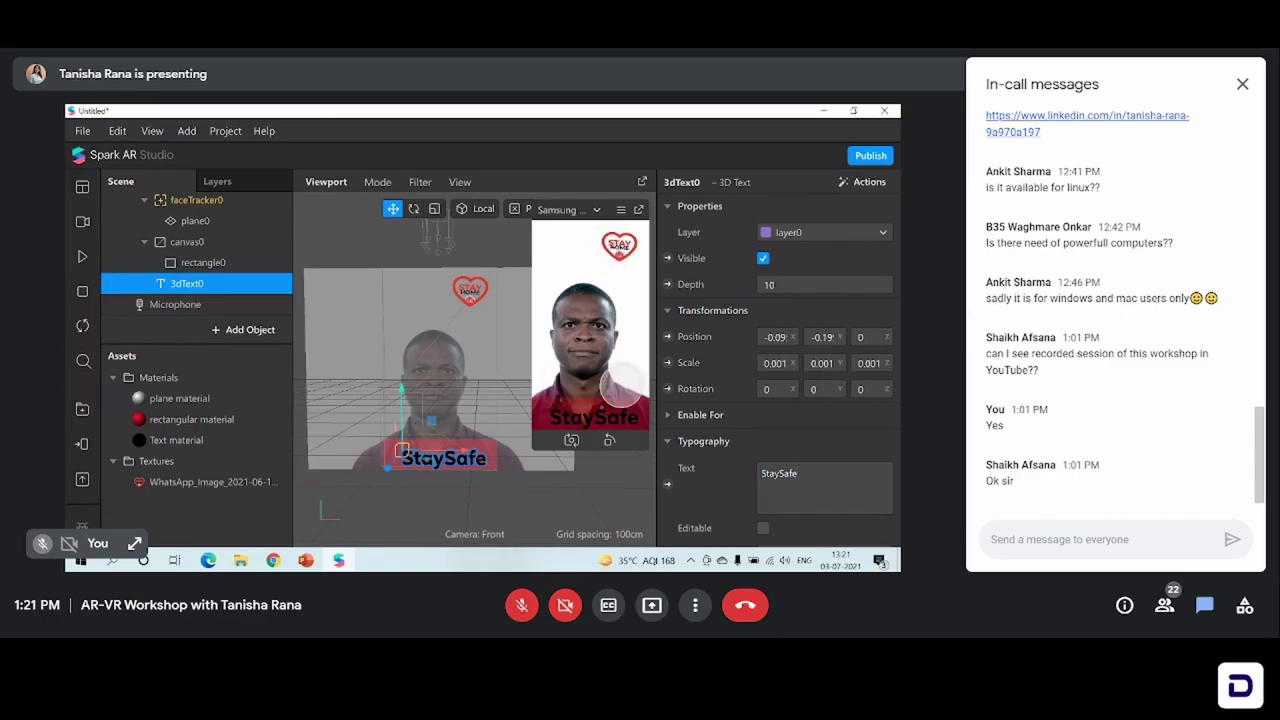
left_click(811, 471)
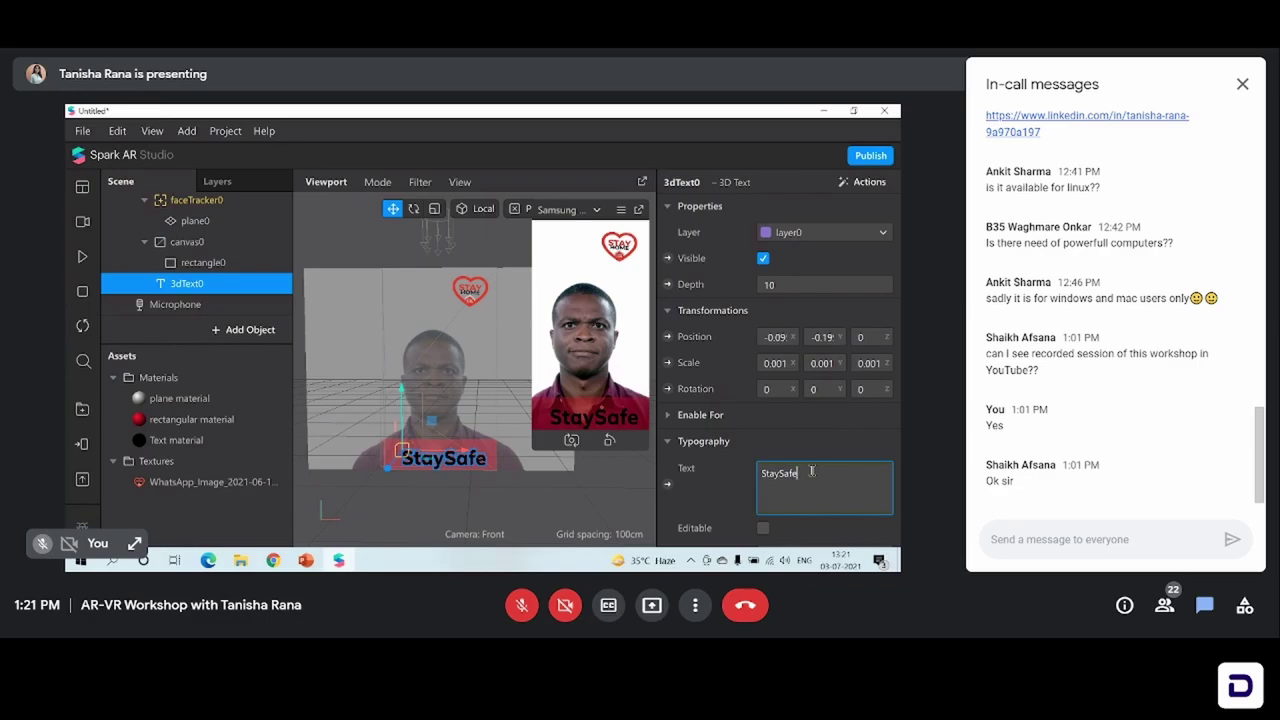
left_click(583, 378)
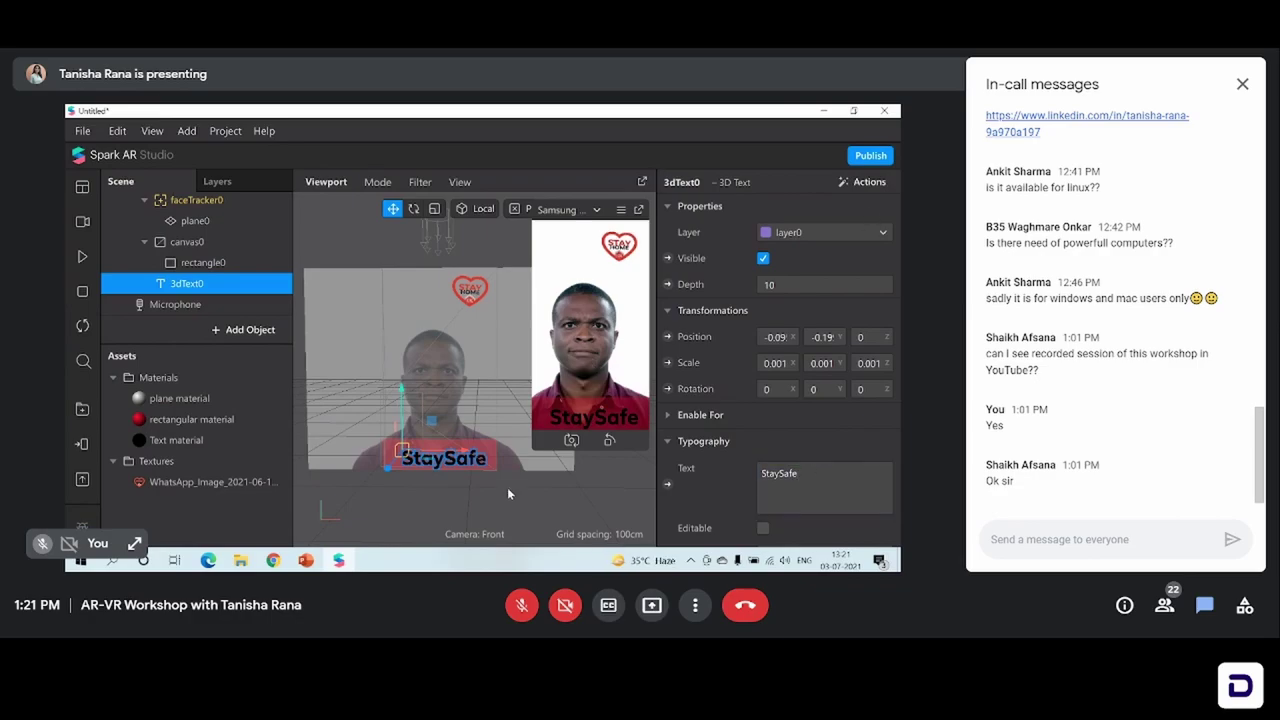
left_click(508, 490)
left_click(82, 256)
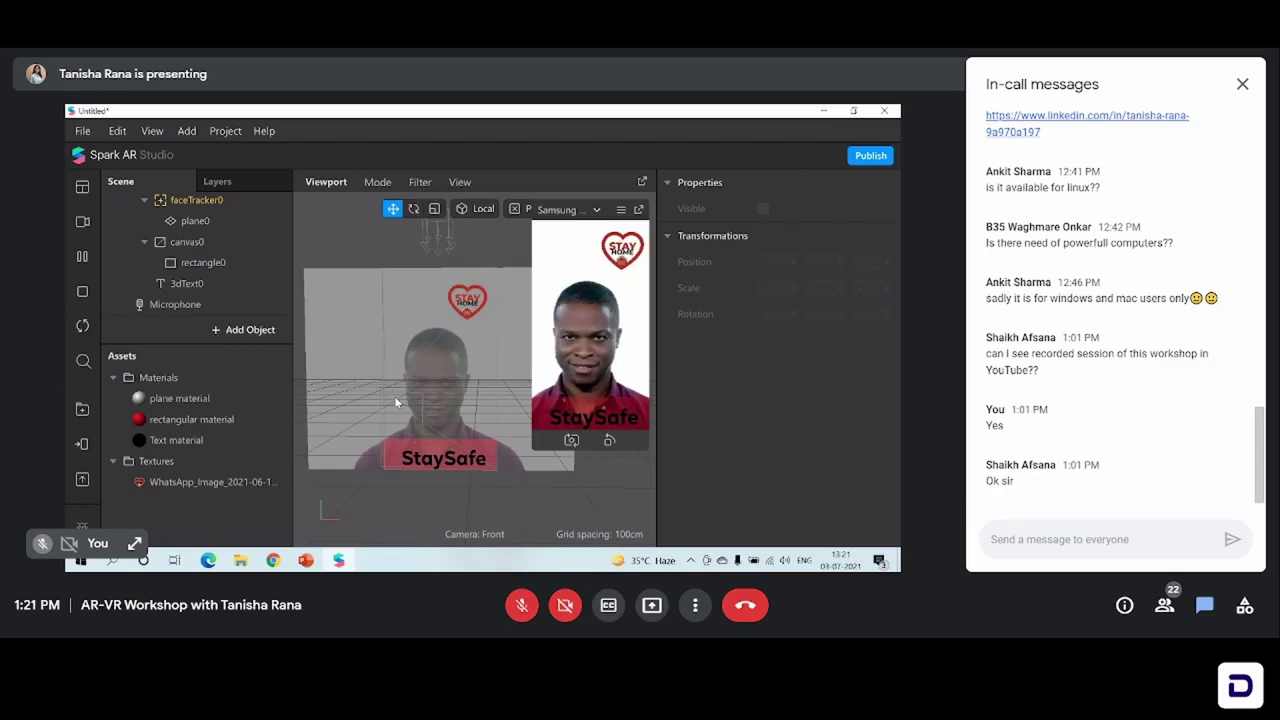
Step: Pause the face preview and open the AR Library of free assets
left_click(78, 259)
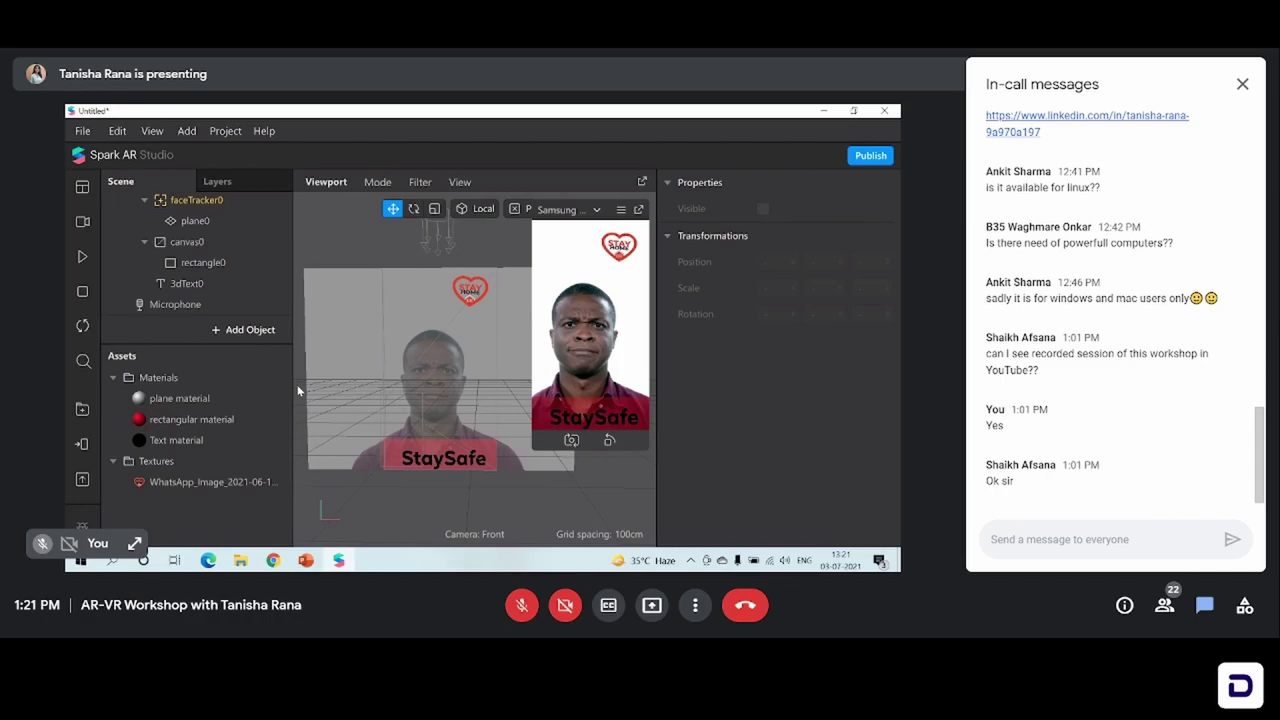
left_click(81, 411)
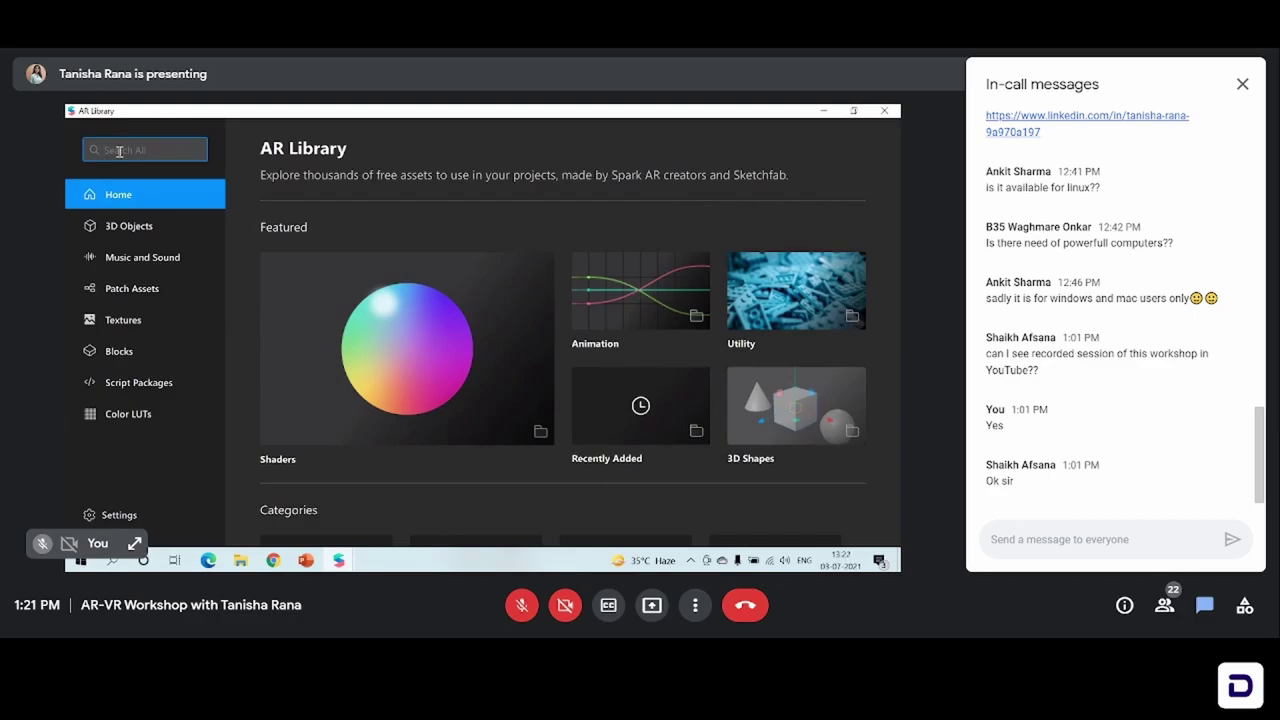
Step: Search the AR Library for 'doctor', view all 3D results, and open the Doctor Mario model
type("dollo")
type("r")
key("Return")
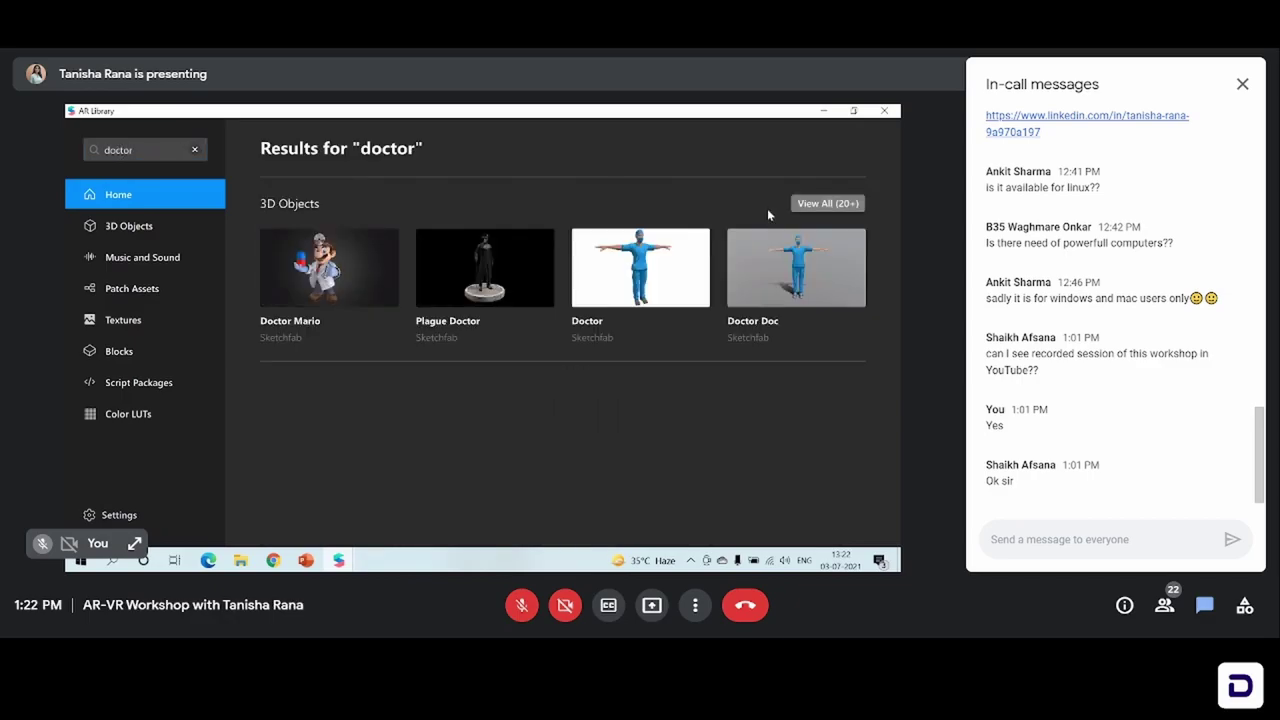
left_click(810, 203)
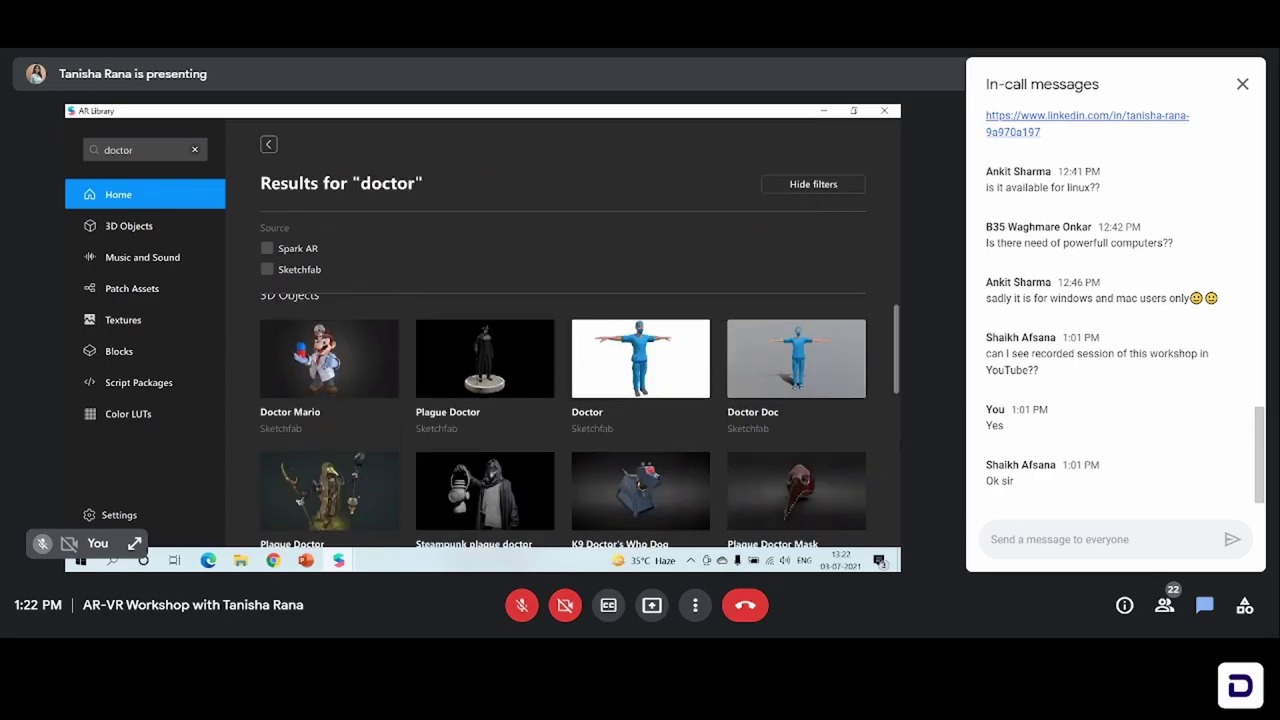
scroll(900, 403, "up", 1)
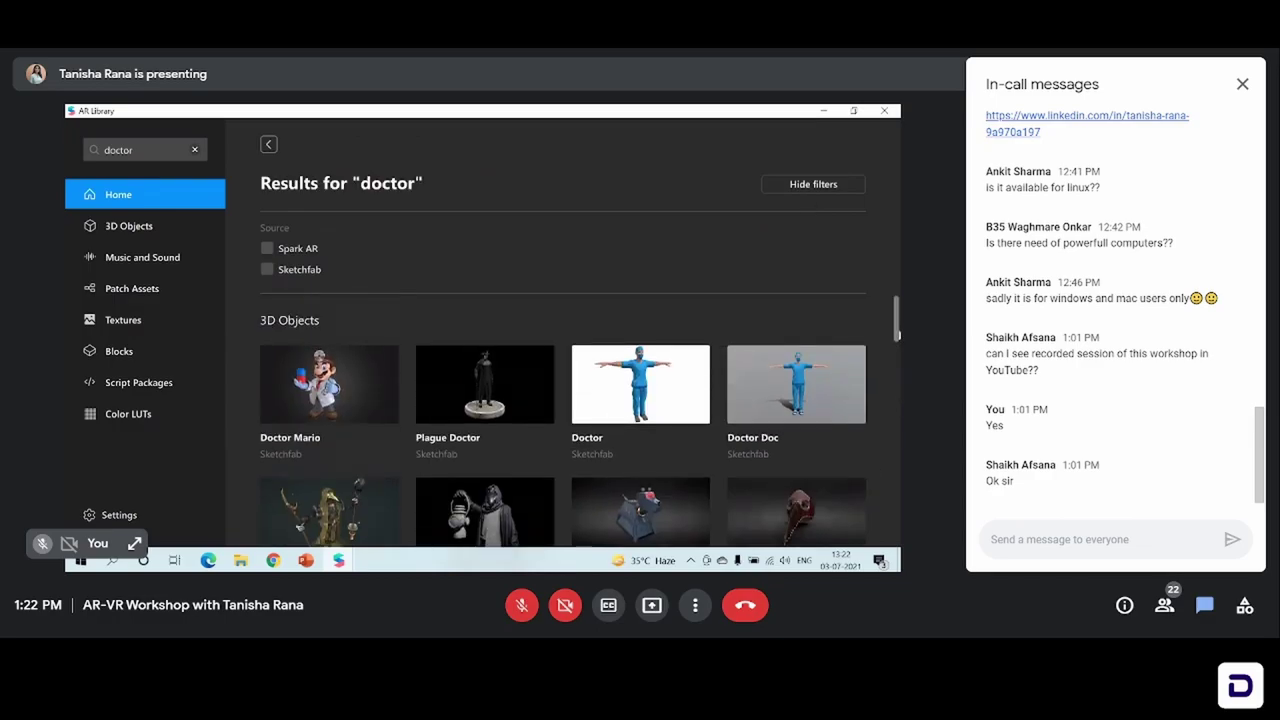
scroll(897, 335, "down", 5)
scroll(897, 338, "up", 3)
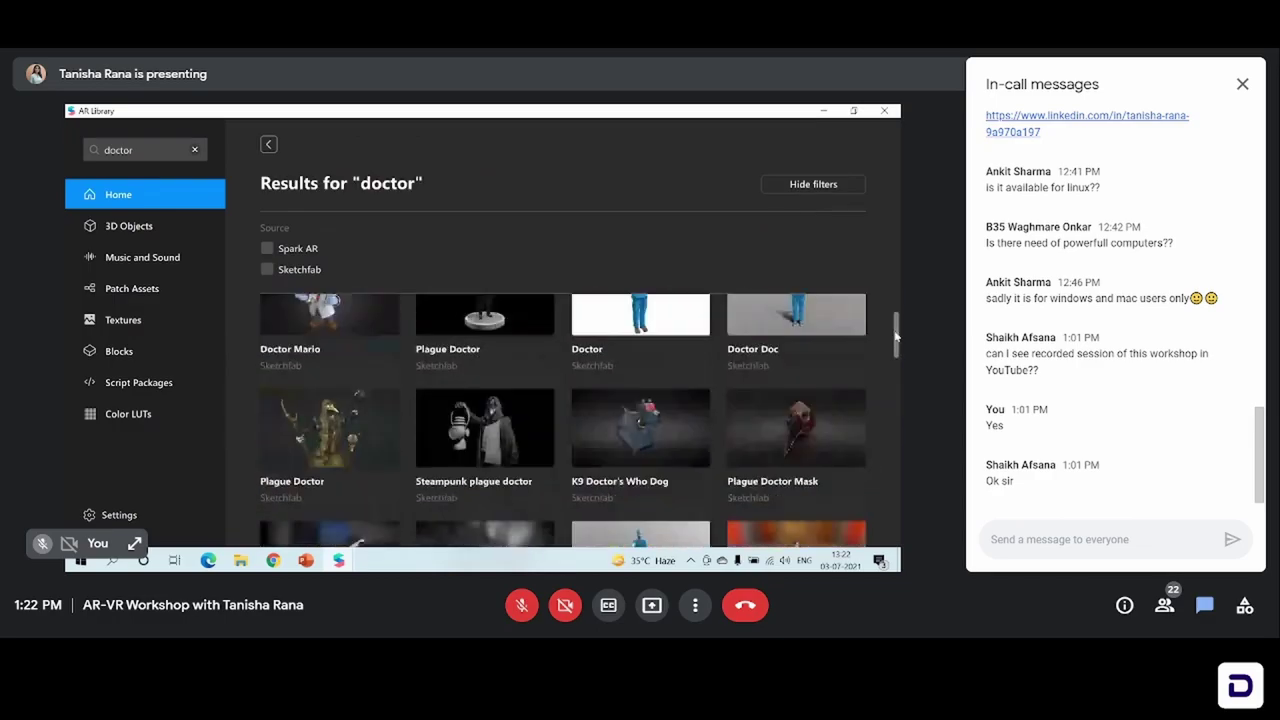
scroll(897, 338, "up", 3)
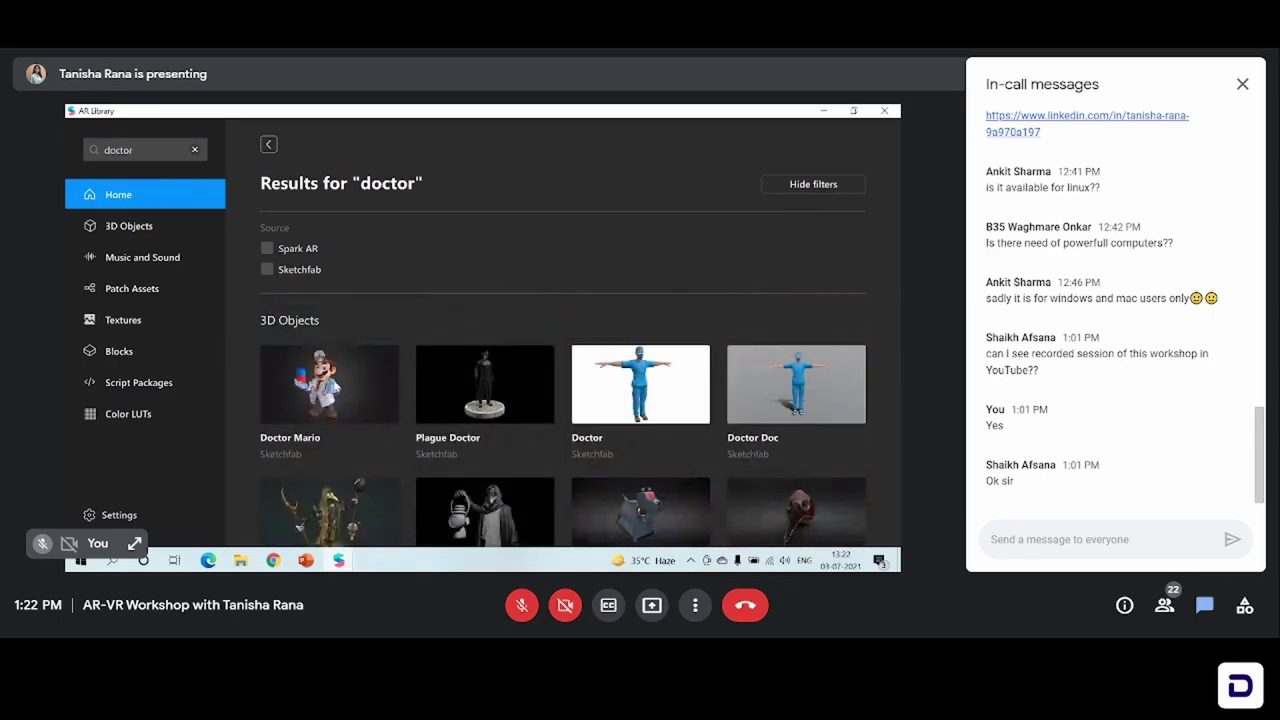
left_click(330, 385)
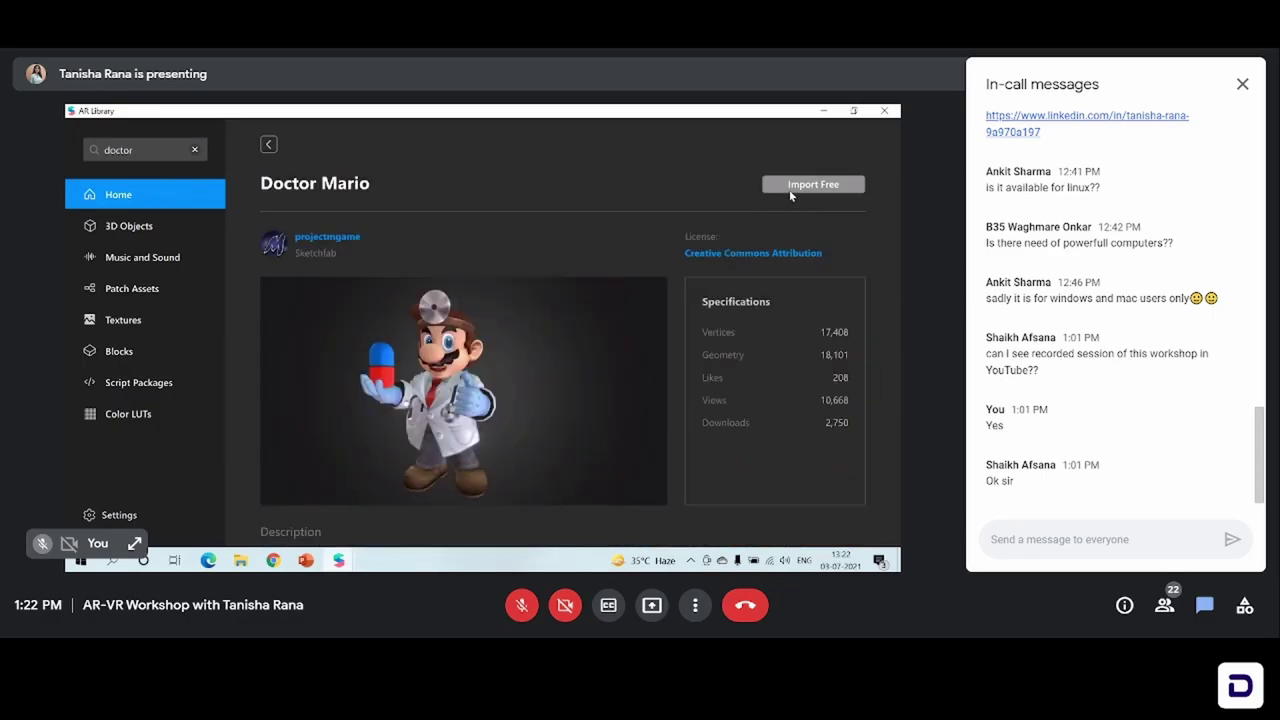
Step: Import the free Doctor Mario model and hide the AR Library window
left_click(790, 190)
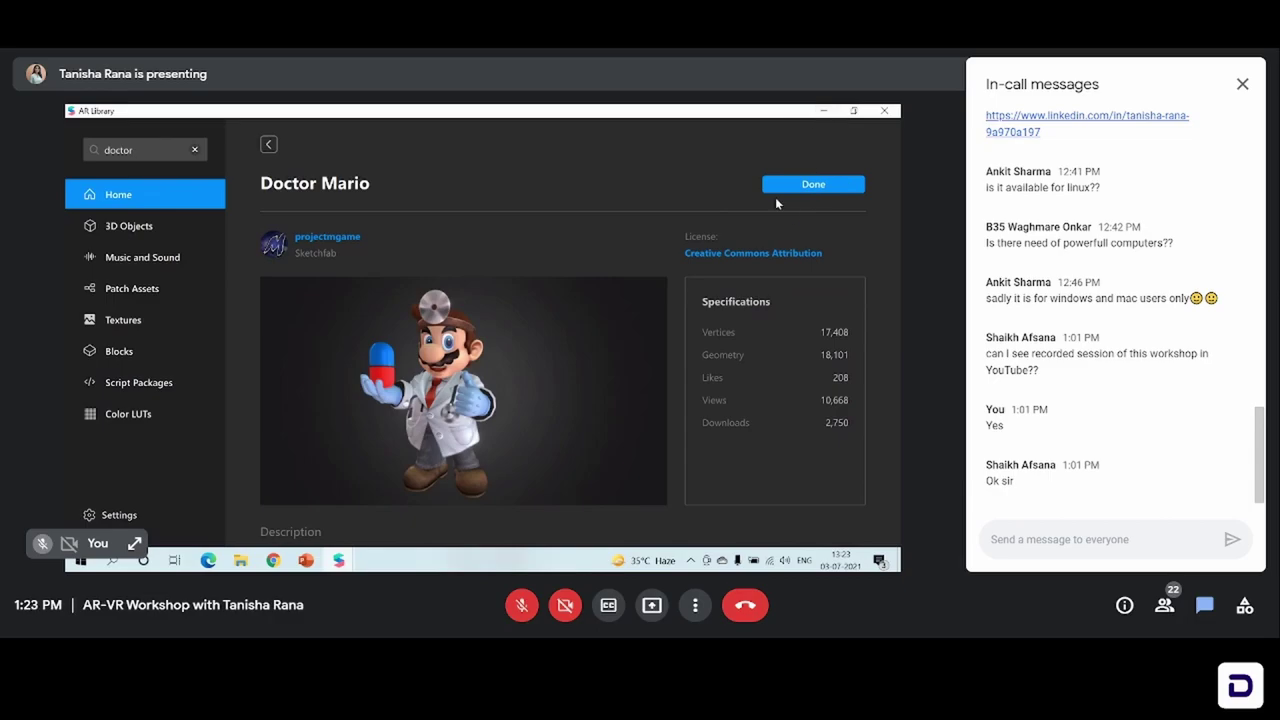
left_click(815, 111)
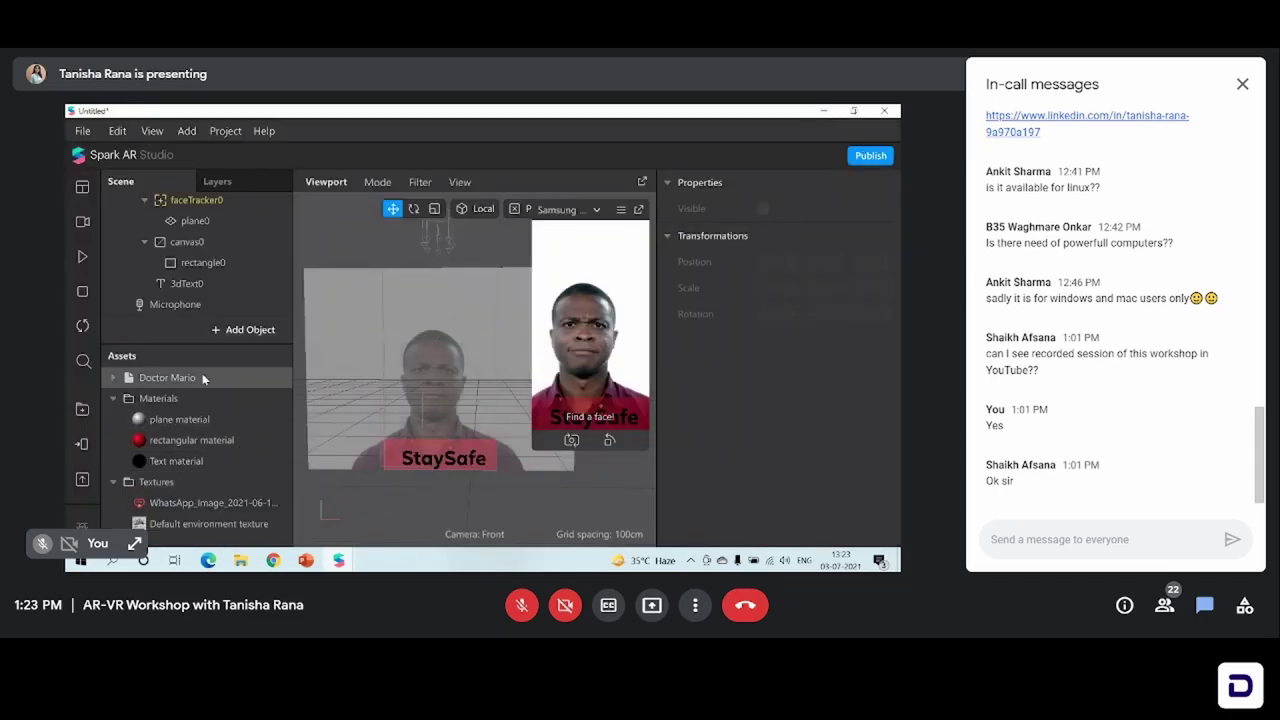
left_click(137, 379)
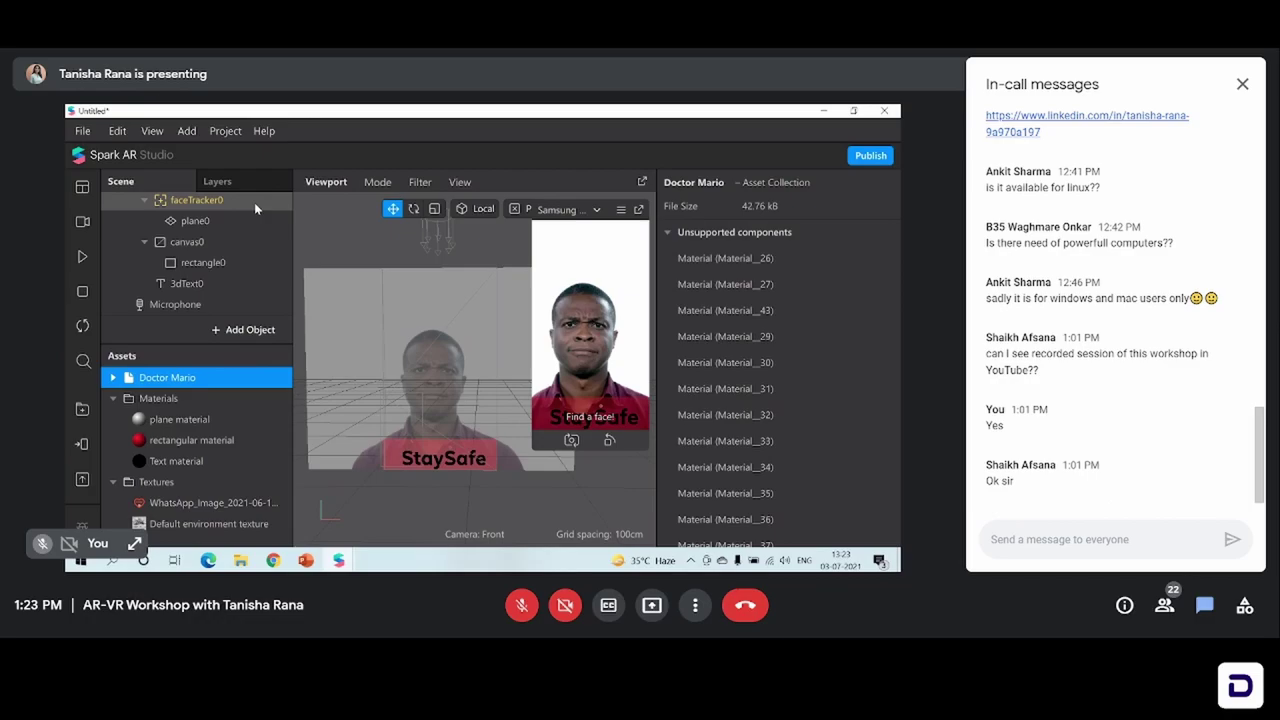
left_click(220, 204)
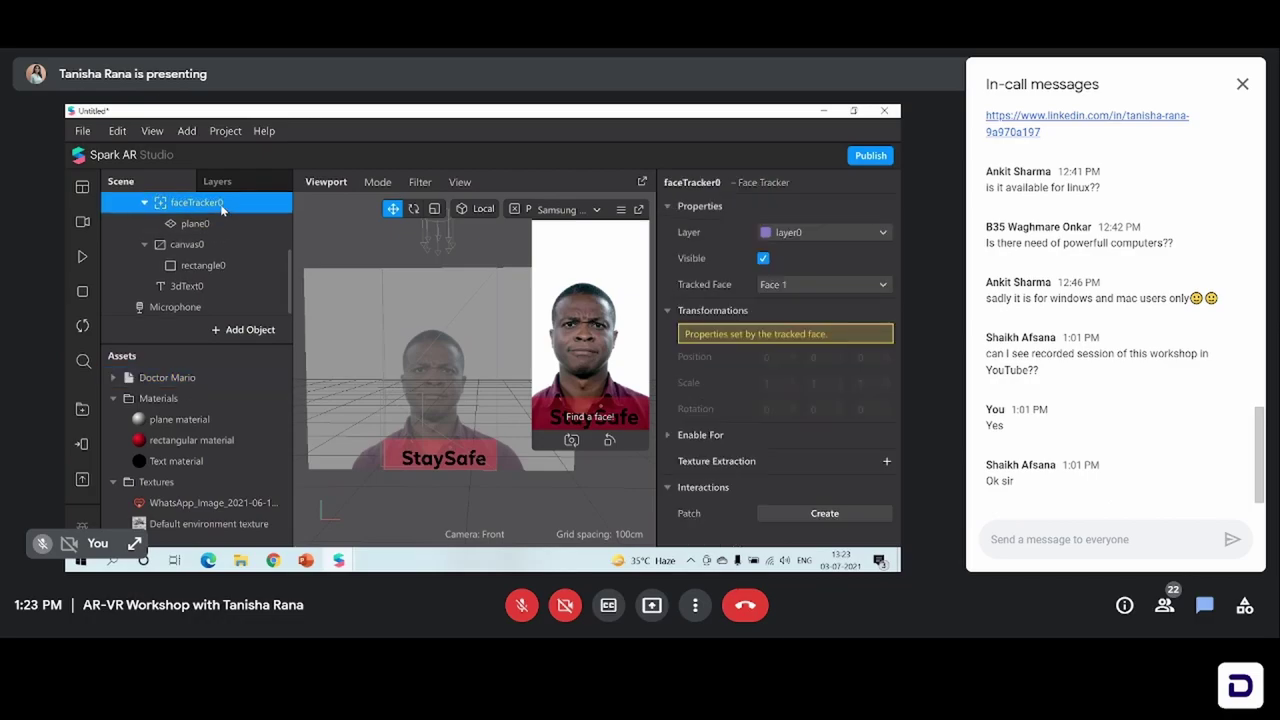
key("Up")
key("Up")
key("Up")
key("Up")
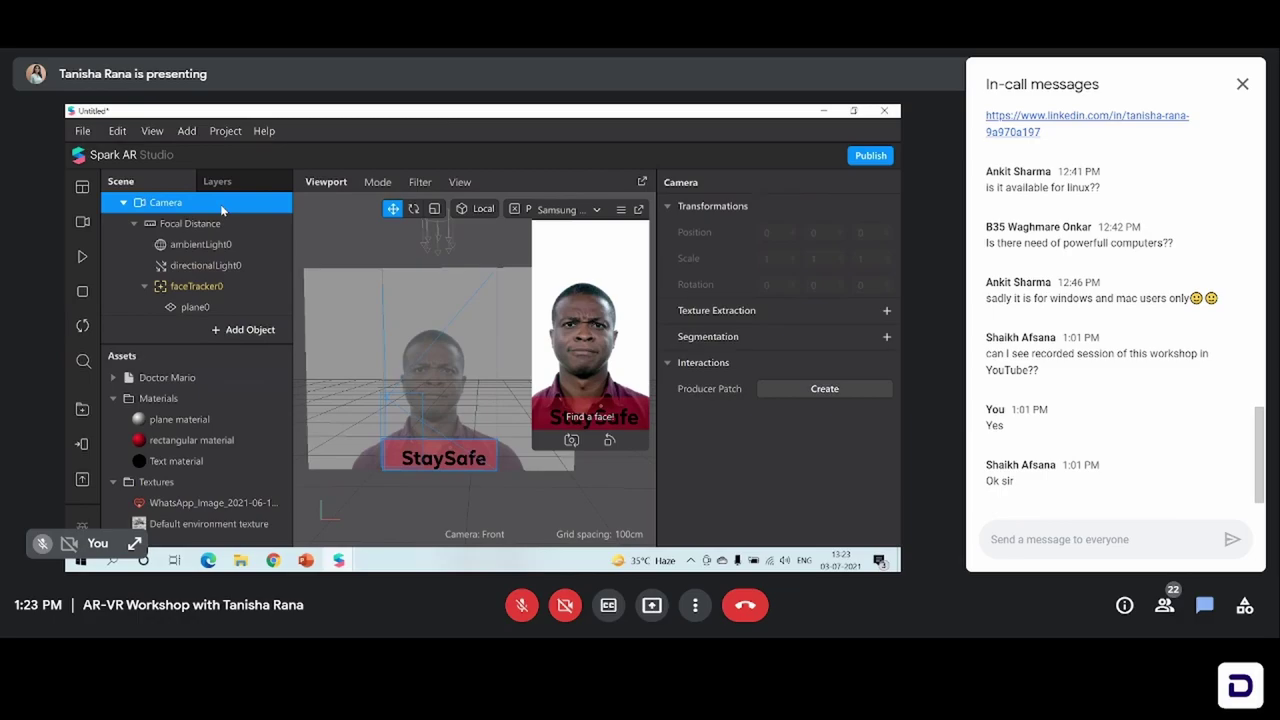
left_click(205, 286)
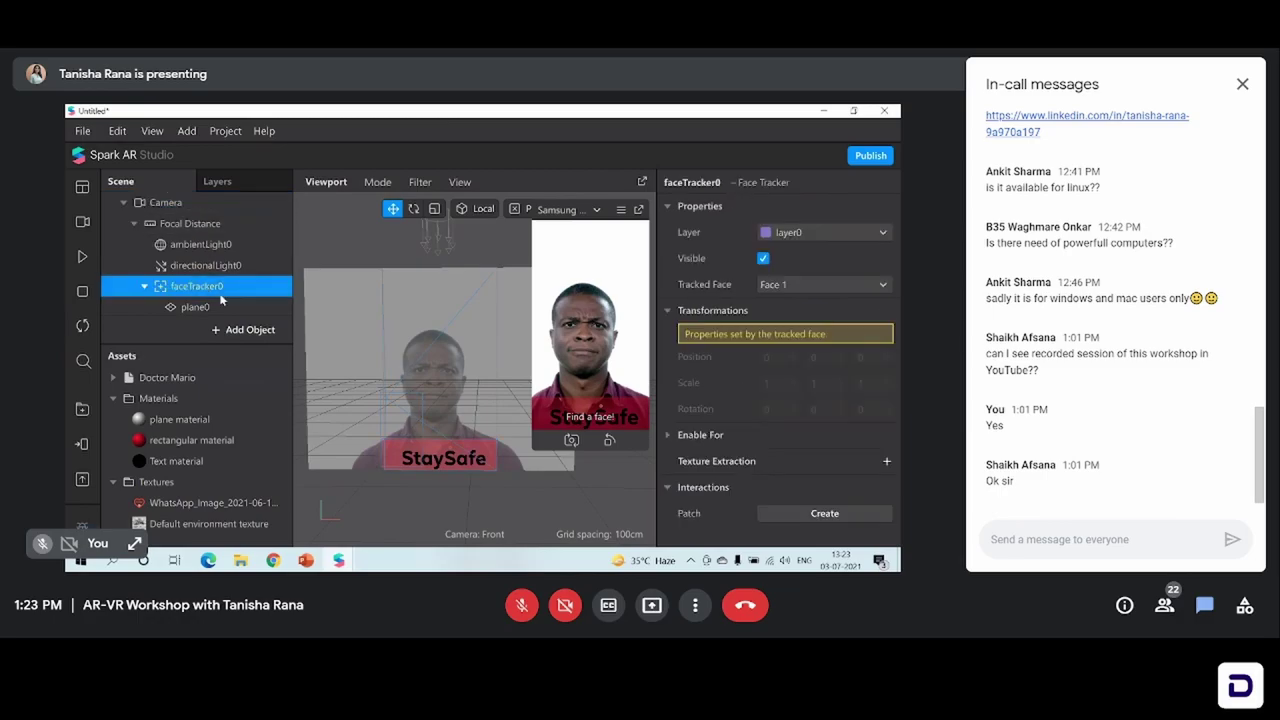
left_click(226, 305)
key("Down")
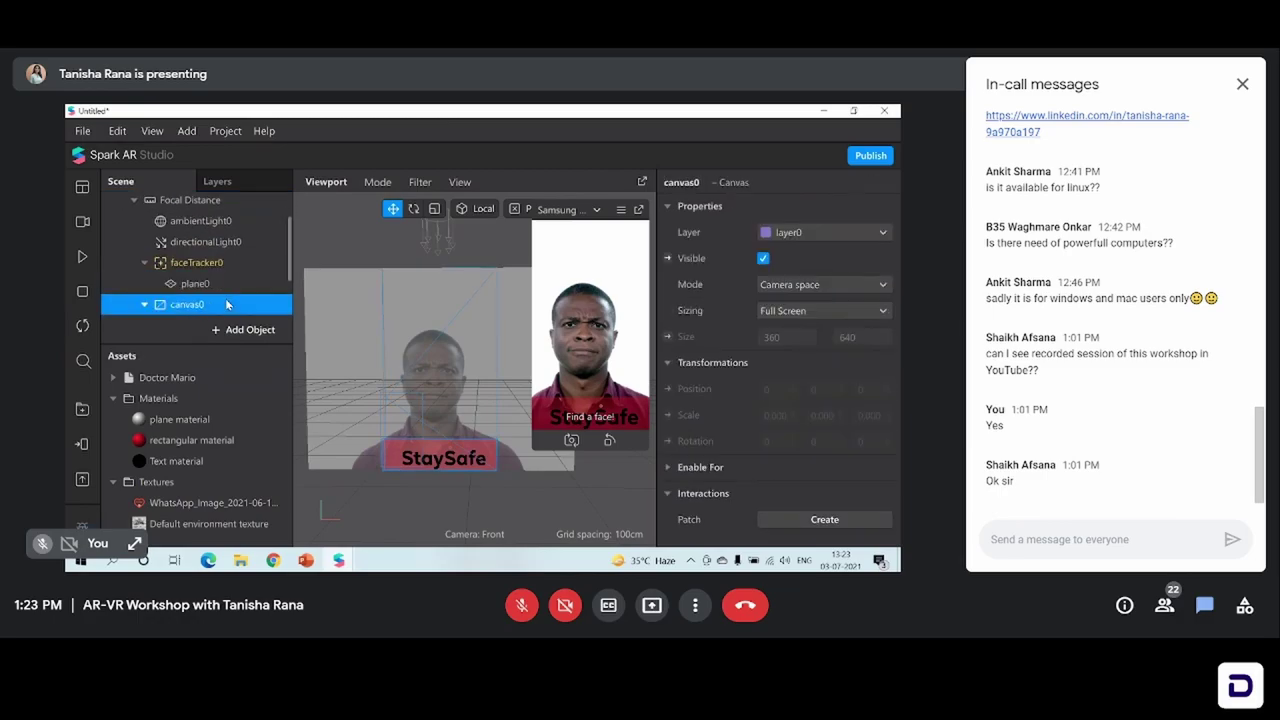
key("Down")
key("Down")
key("Down")
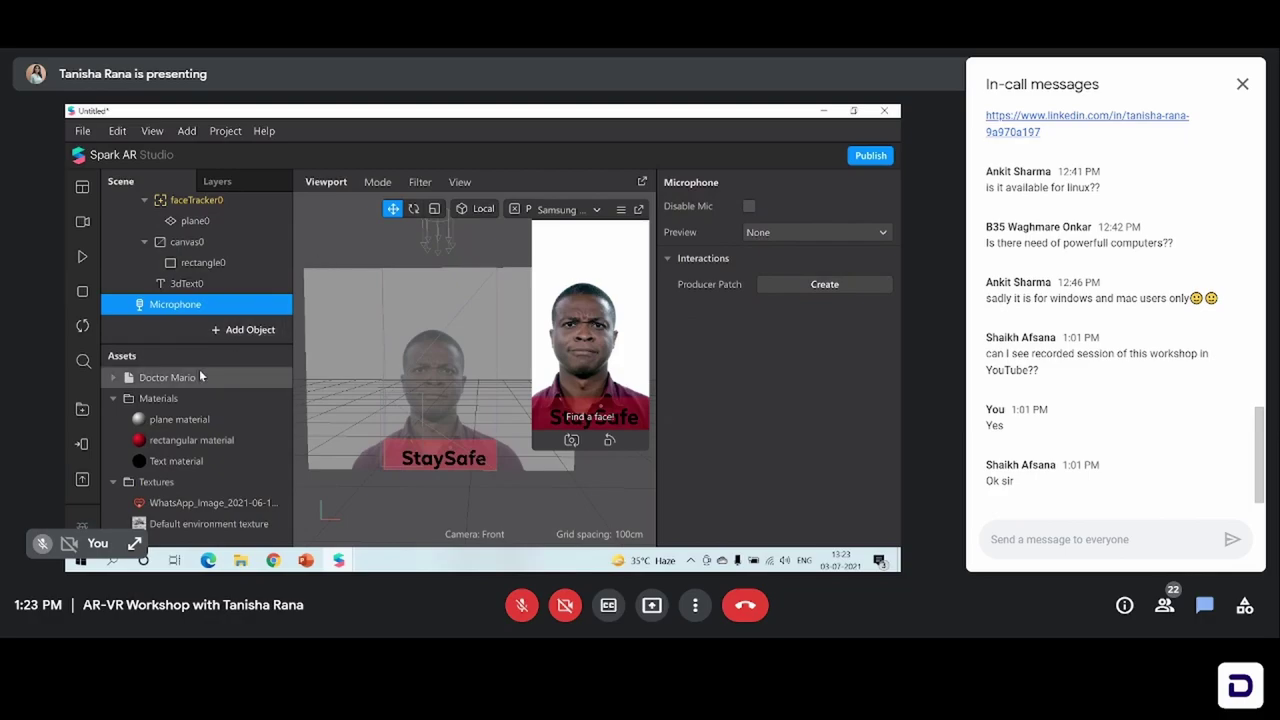
left_click(216, 224)
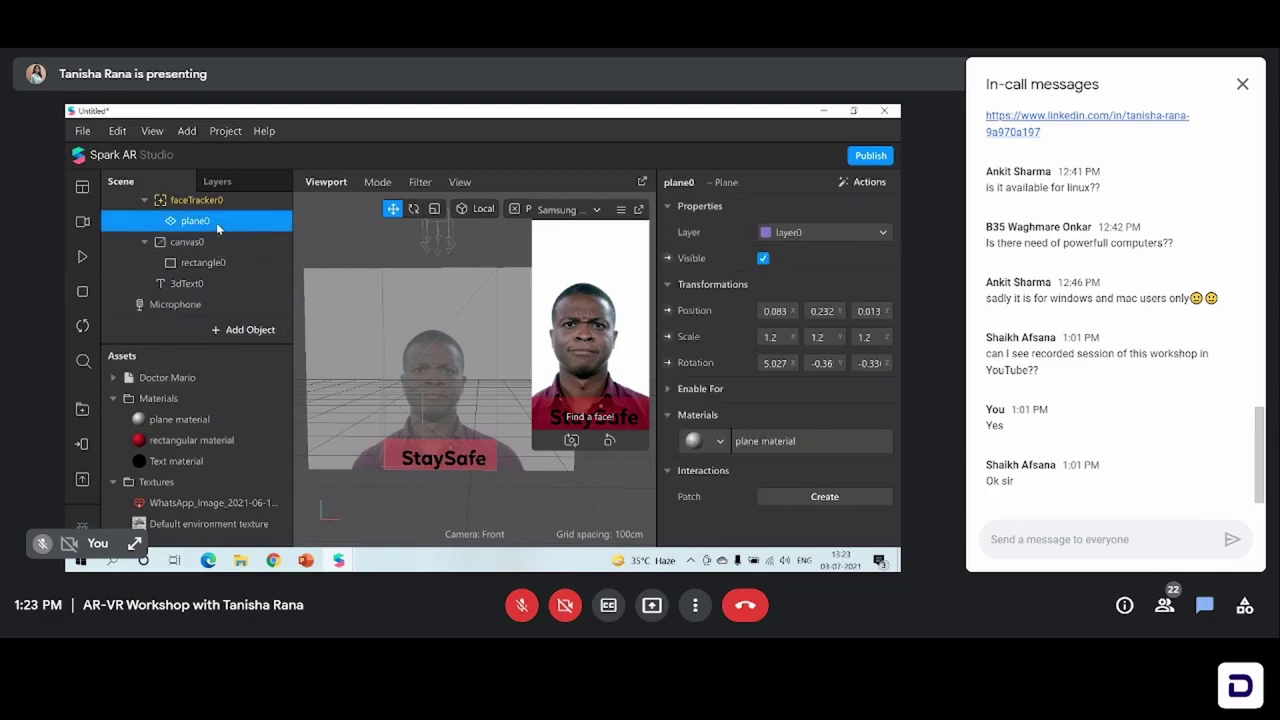
left_click(229, 503)
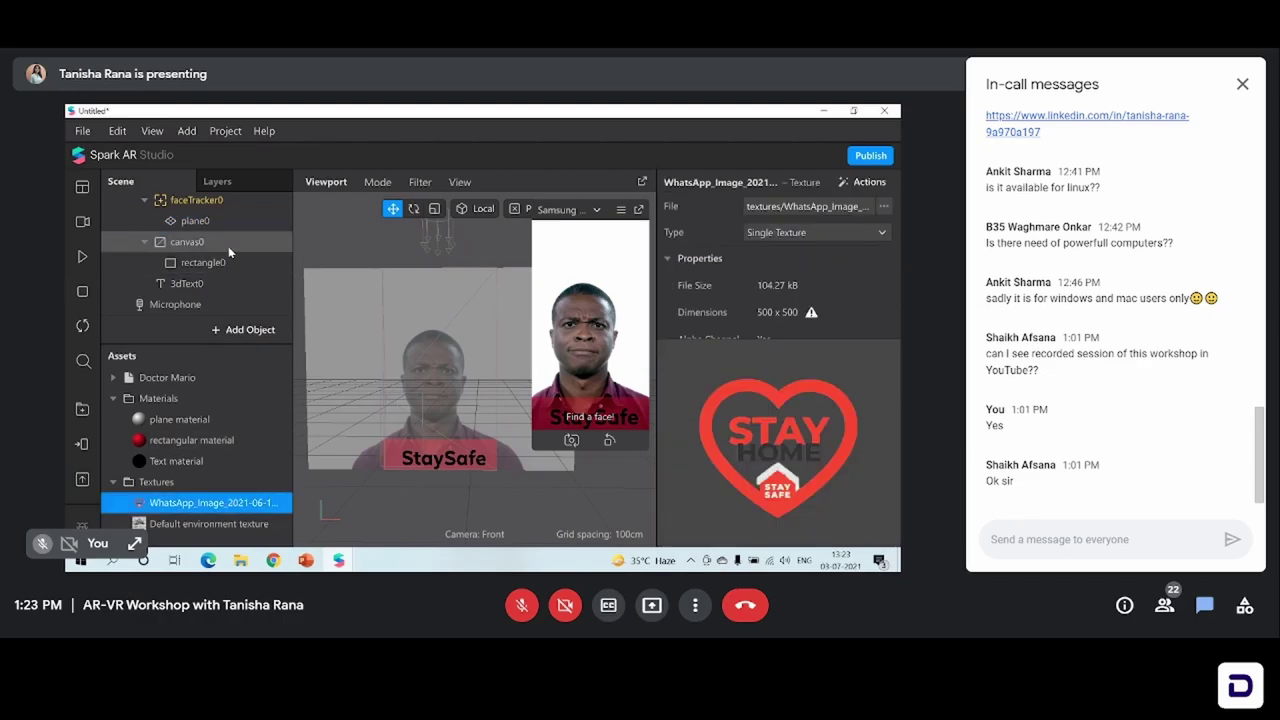
left_click(216, 203)
key("Up")
key("Up")
key("Up")
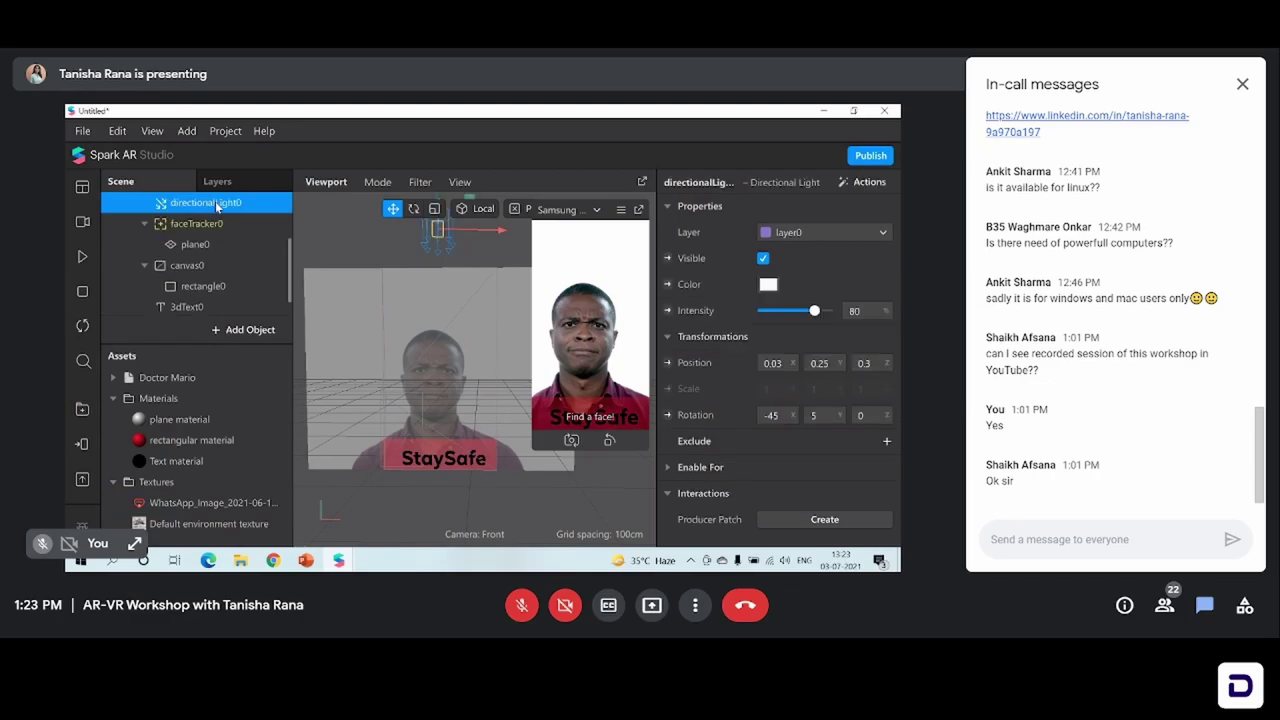
key("Up")
key("Up")
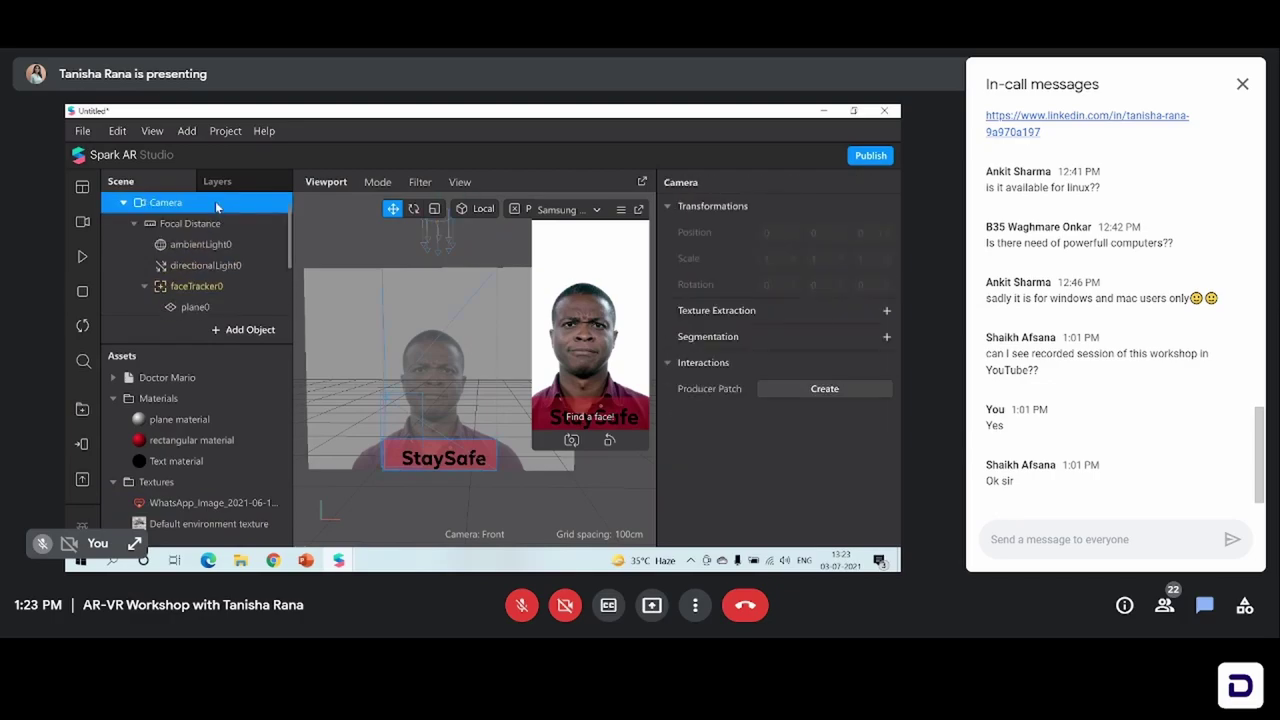
key("Down")
key("Down")
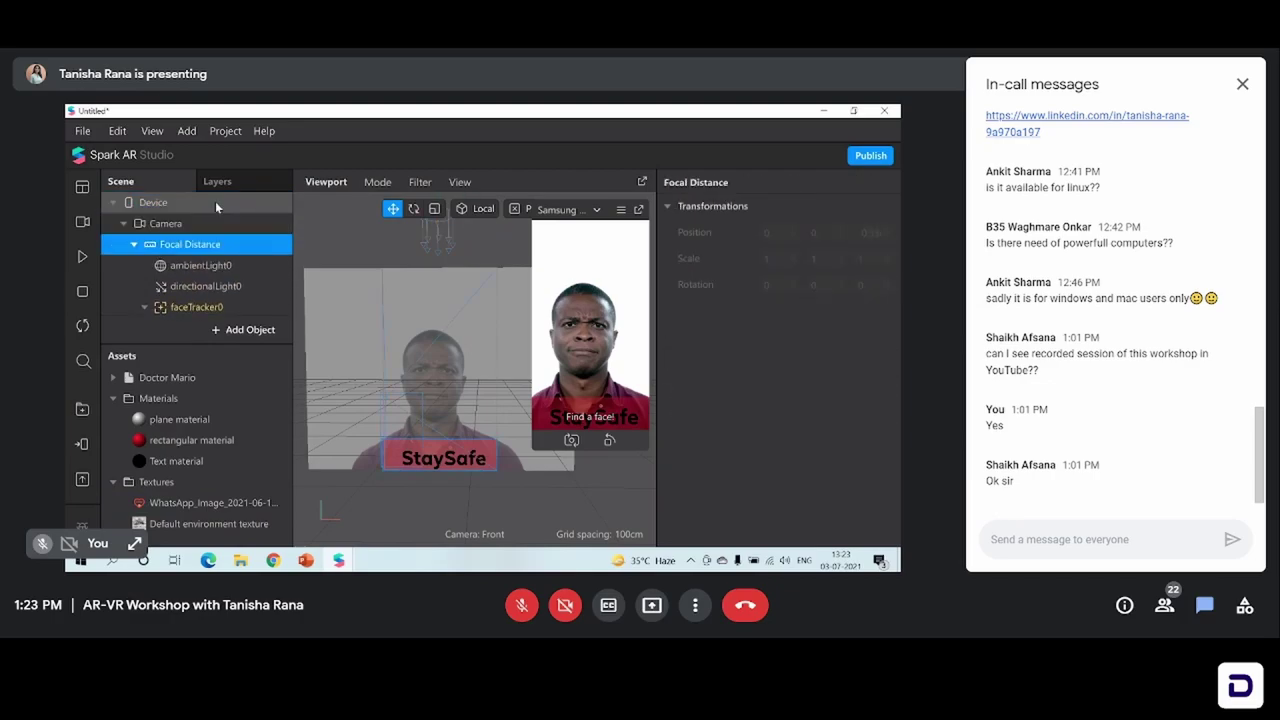
Step: Delete the Doctor Mario asset together with its files in the project folder
right_click(192, 377)
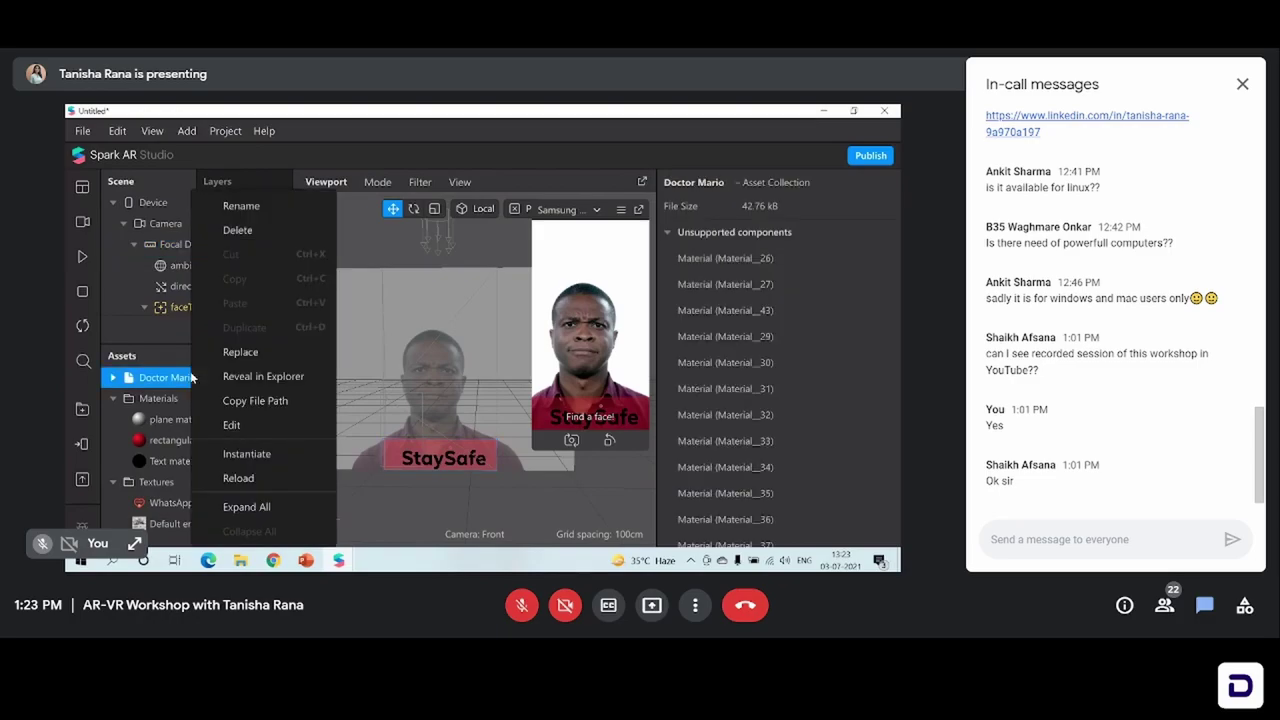
left_click(237, 230)
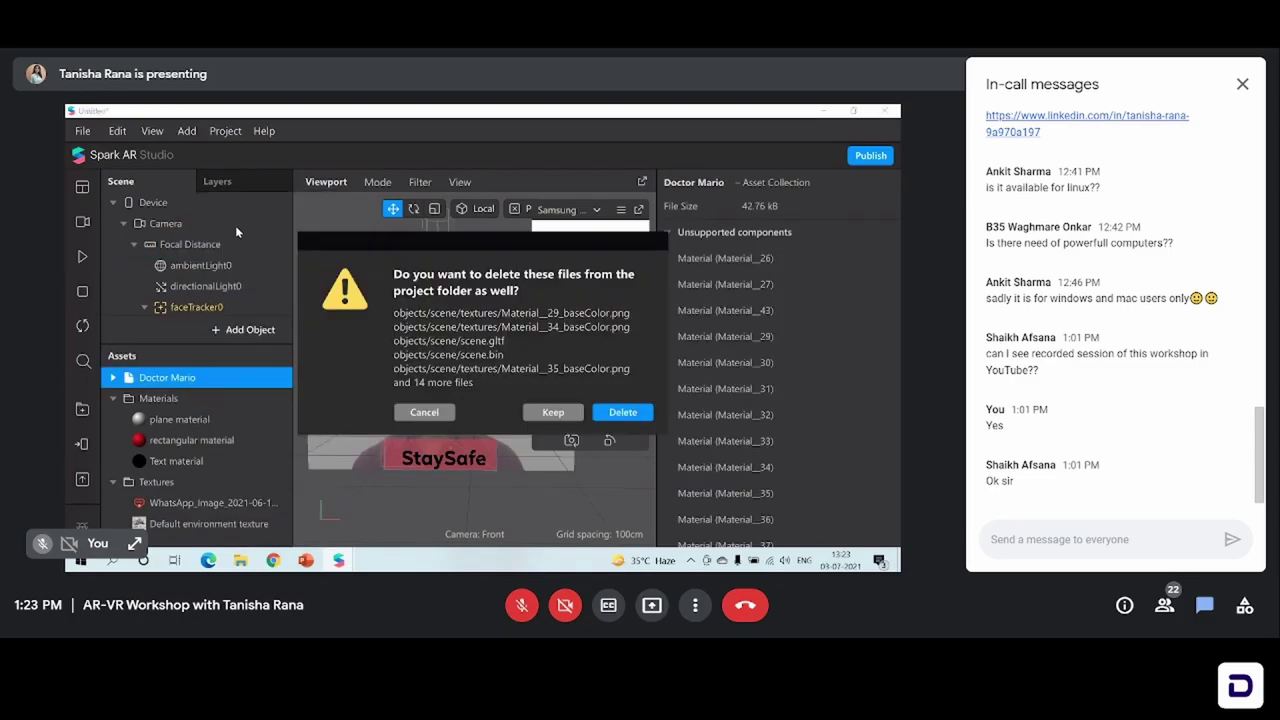
left_click(630, 411)
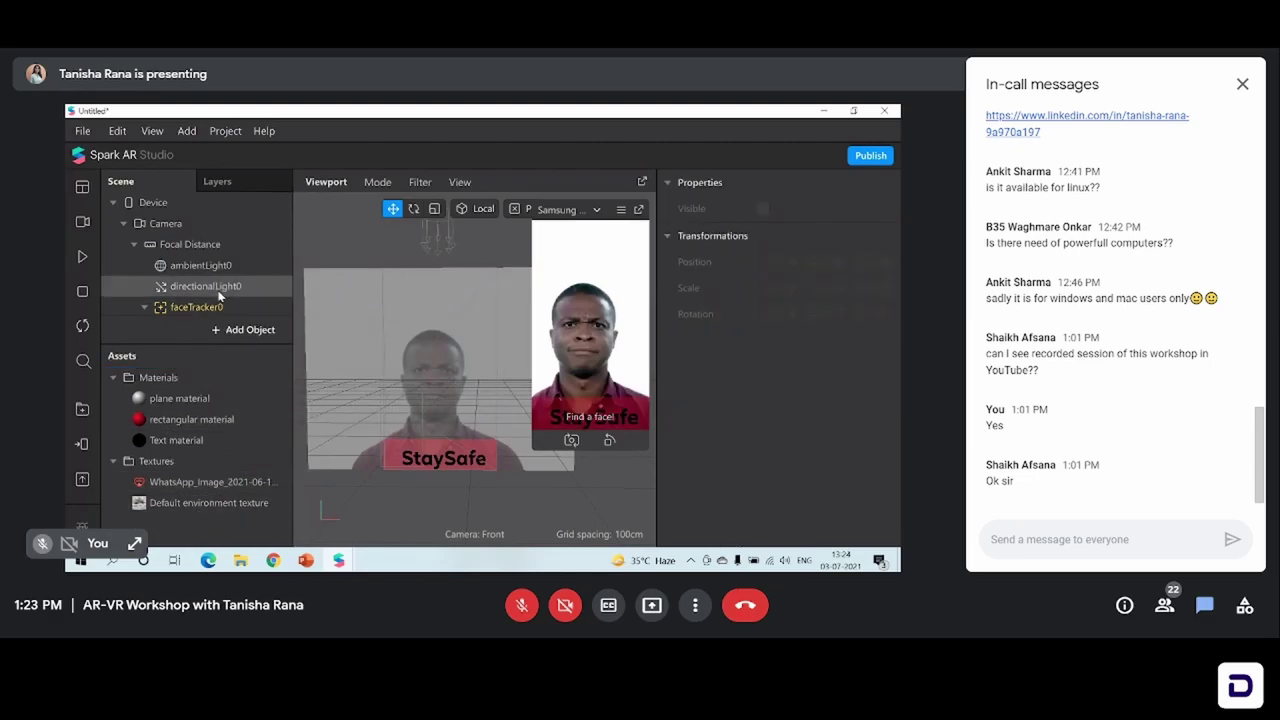
Step: Step through the scene tree from the directional light down to the 3dText0 object
left_click(219, 288)
key("Up")
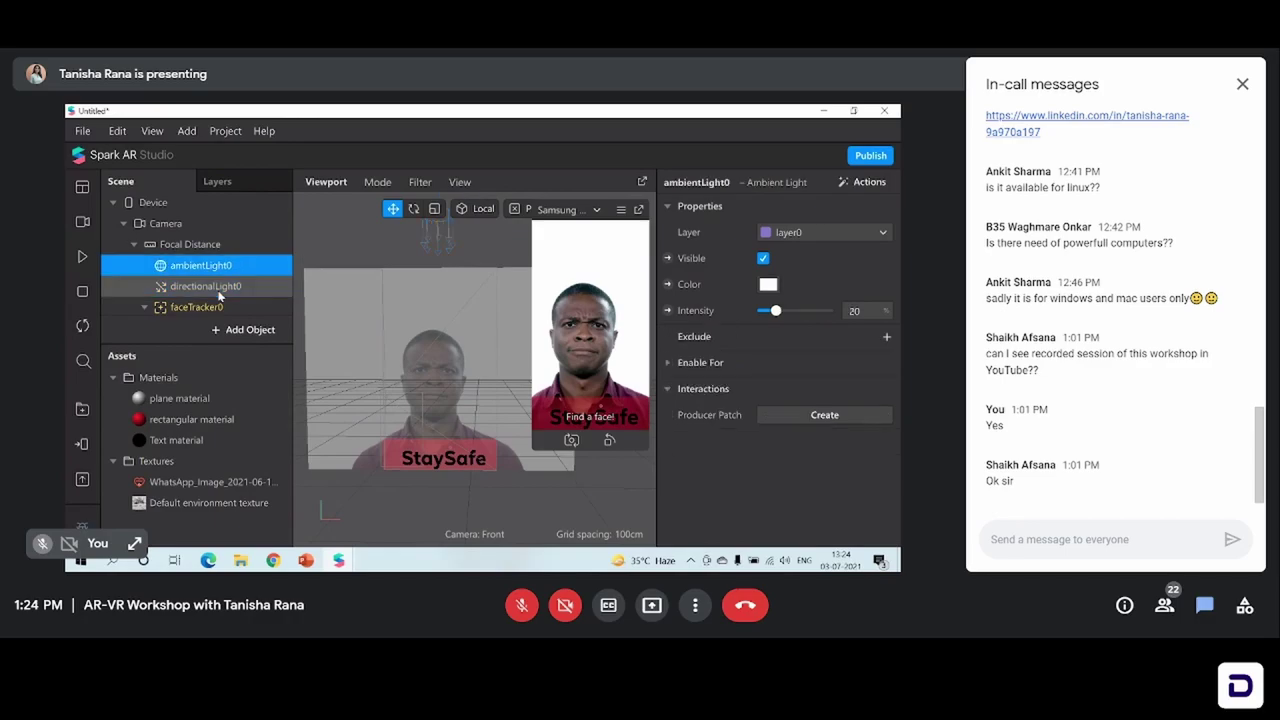
key("Up")
key("Up")
key("Up")
key("Down")
key("Down")
key("Down")
key("Down")
key("Down")
key("Down")
key("Down")
key("Down")
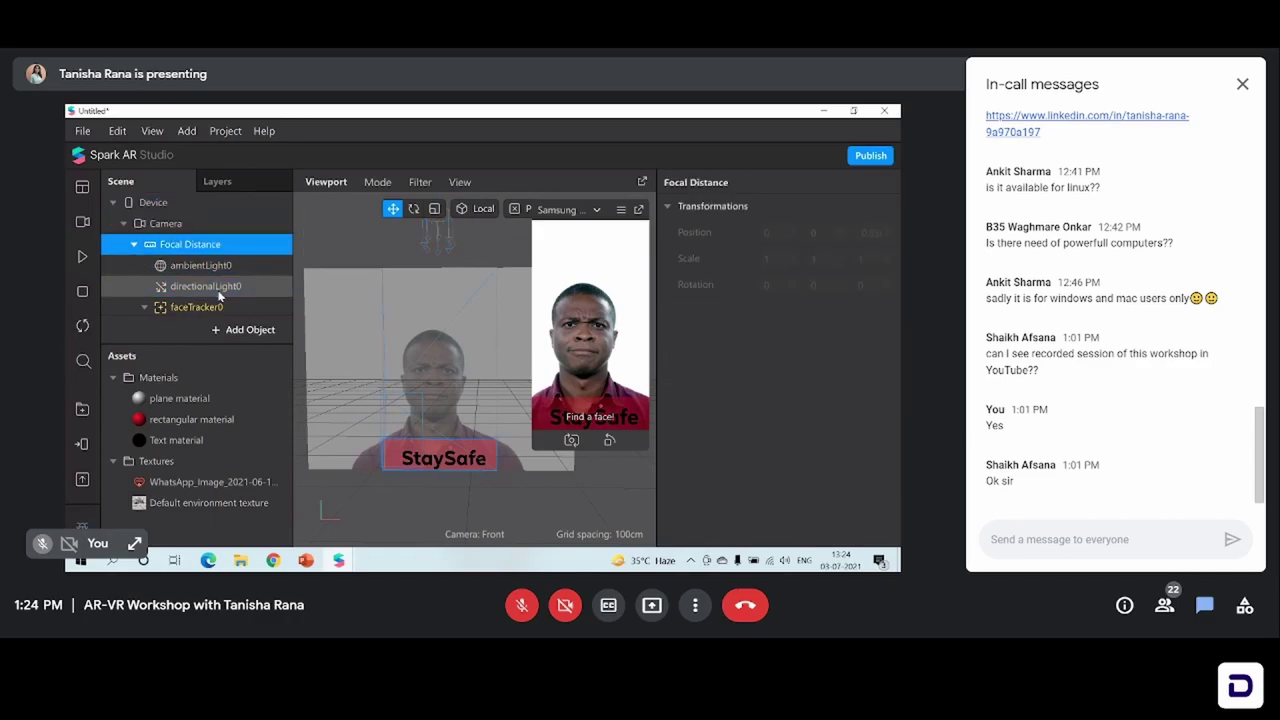
key("Down")
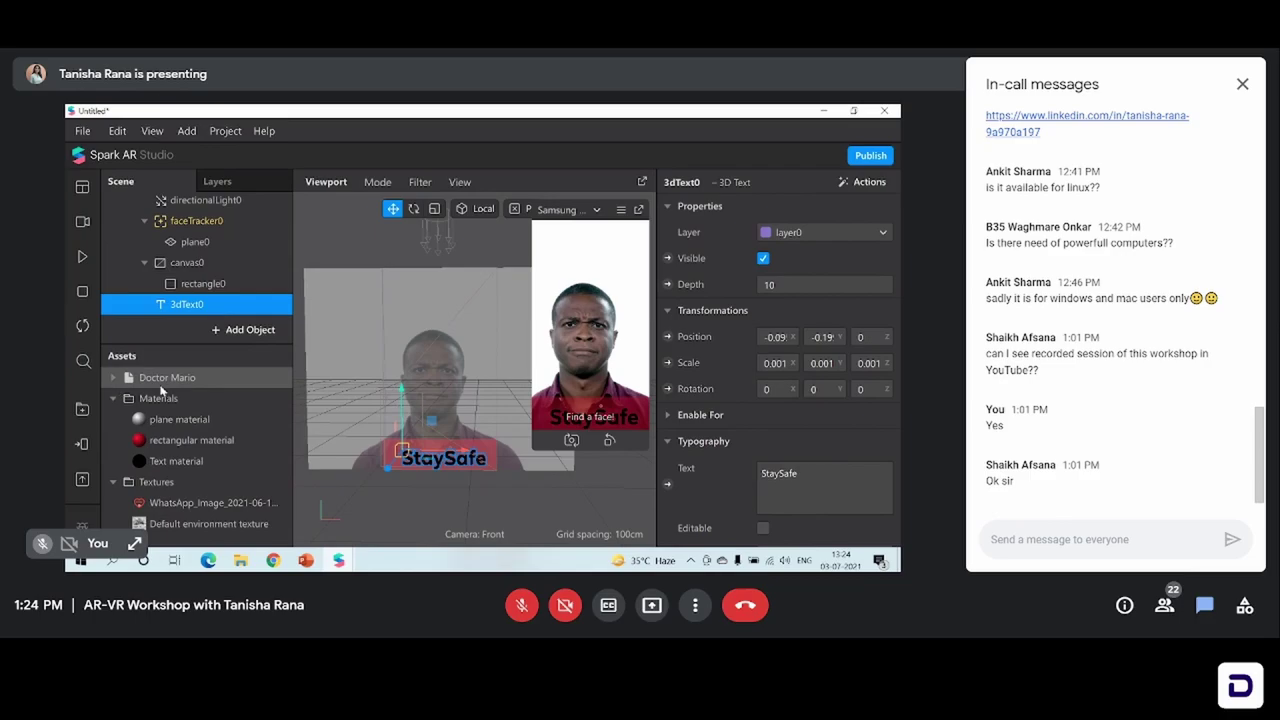
Step: Add a Doctor Mario instance to the scene under the face tracker
left_click(162, 380)
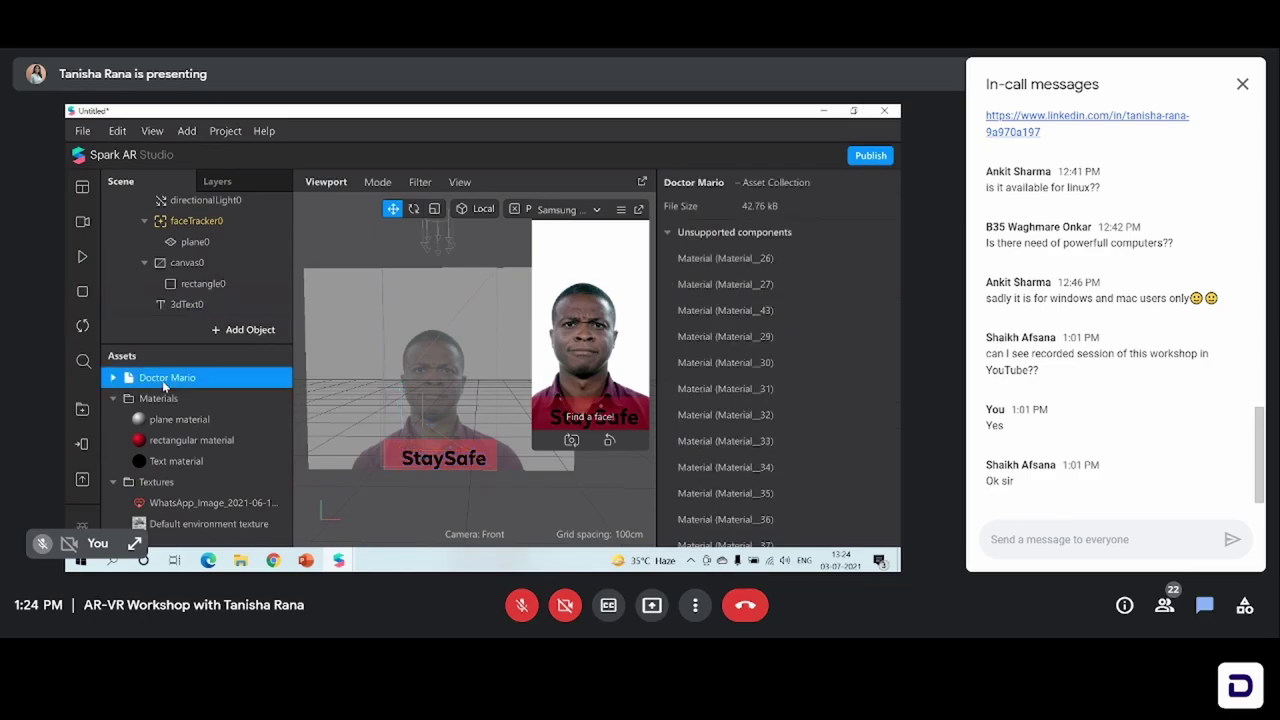
left_click(200, 221)
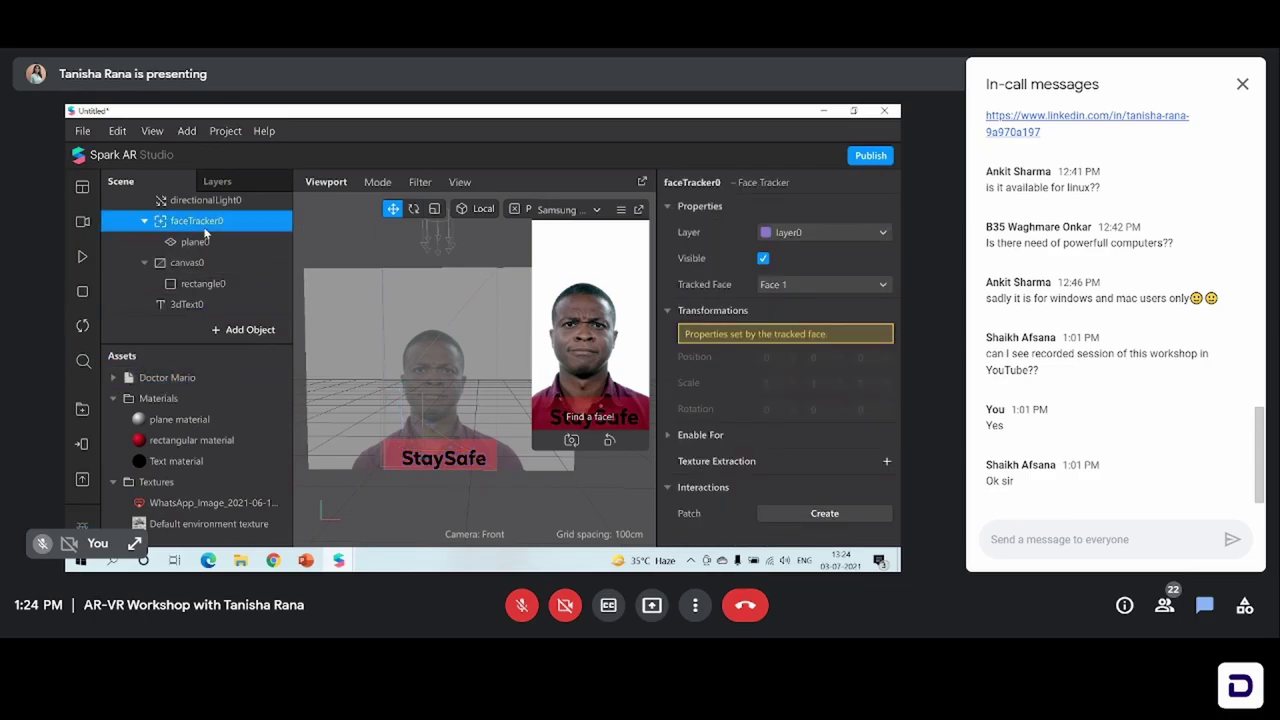
key("Up")
key("Up")
key("Up")
key("Up")
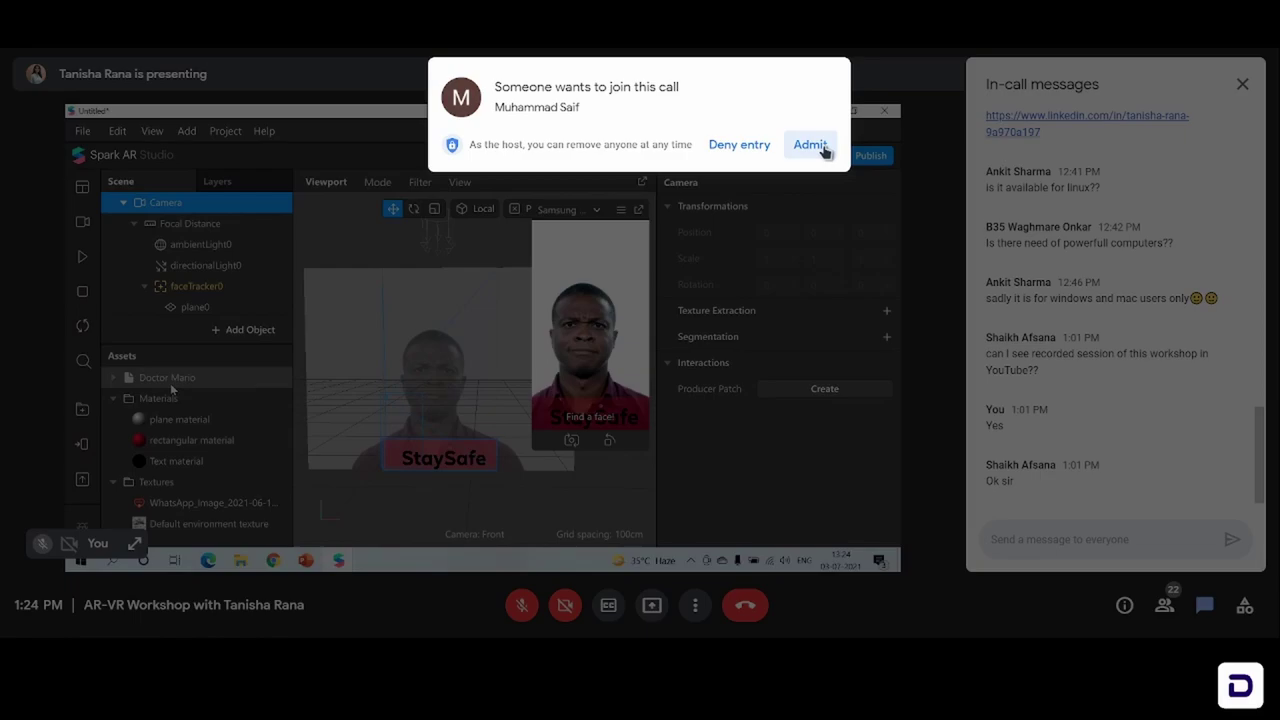
left_click(810, 145)
left_click_drag(167, 380, 186, 228)
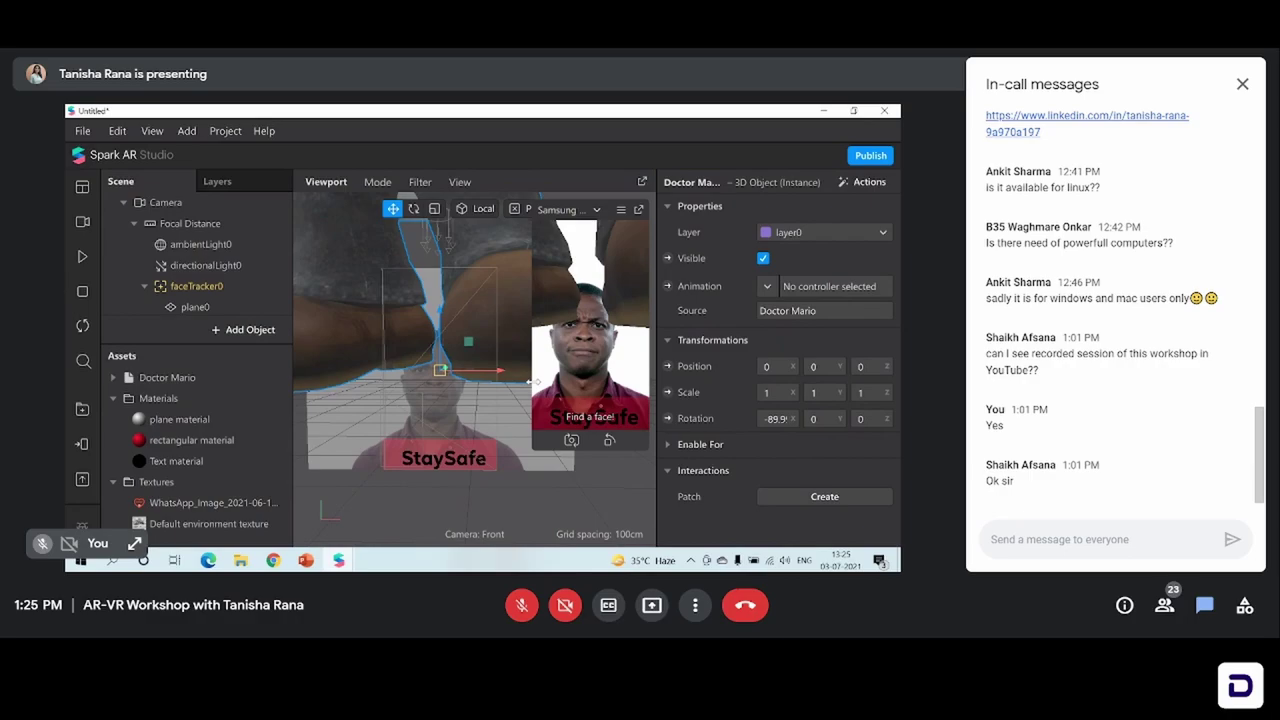
Step: Scale Doctor Mario to 0.05 on X, Y and Z, then move it down and right beside the face
left_click(778, 392)
key("BackSpace")
type("0.05")
key("Return")
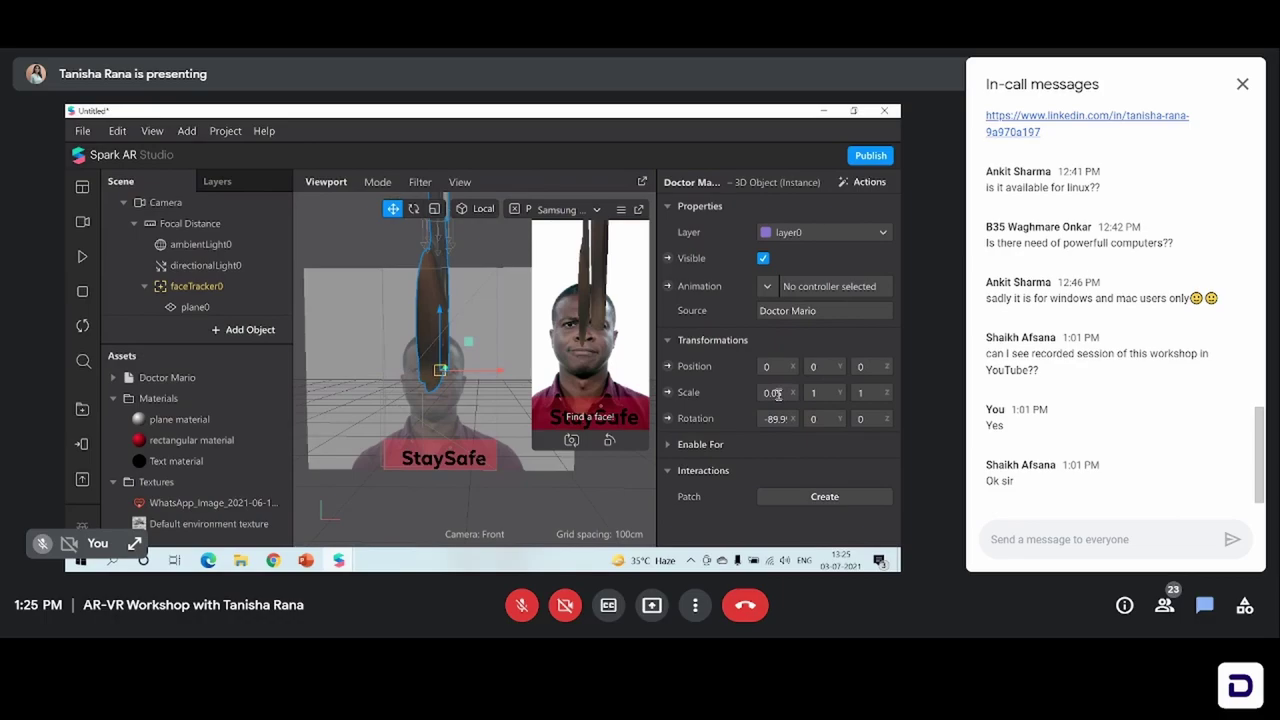
left_click(831, 392)
key("BackSpace")
type("0.05")
key("Return")
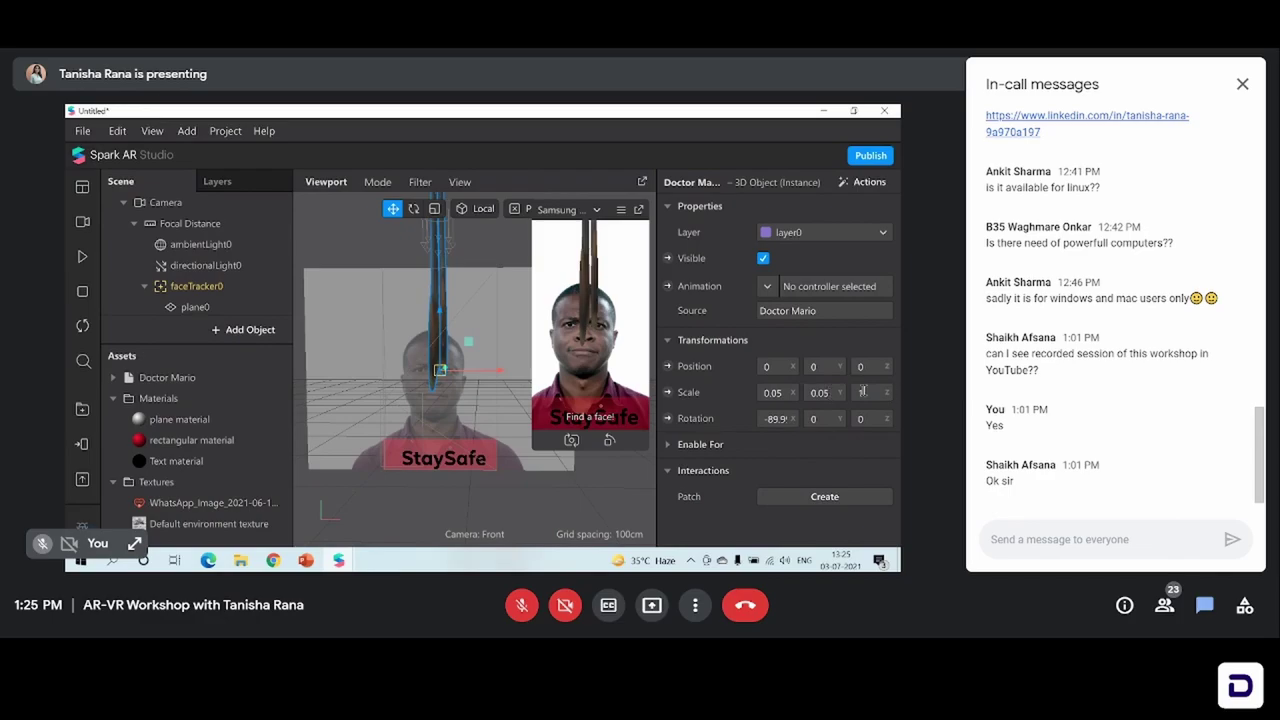
left_click(862, 392)
key("BackSpace")
type("0.05")
key("Return")
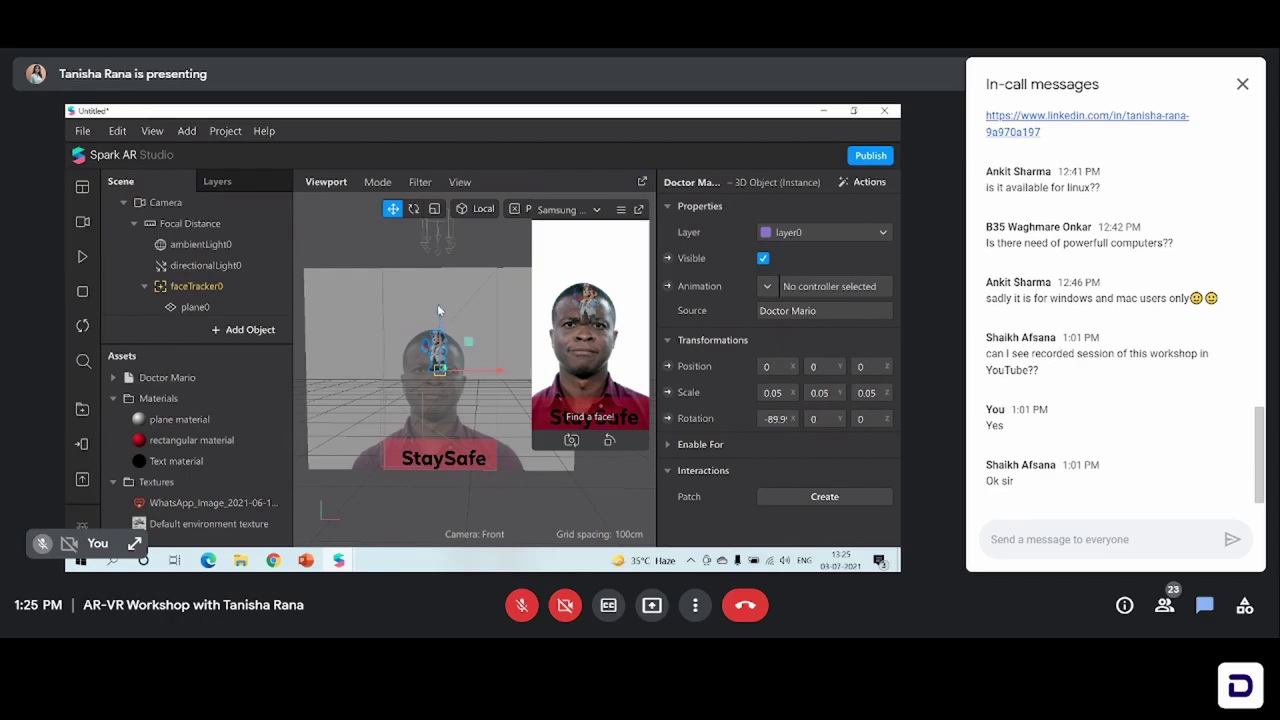
left_click_drag(437, 311, 450, 395)
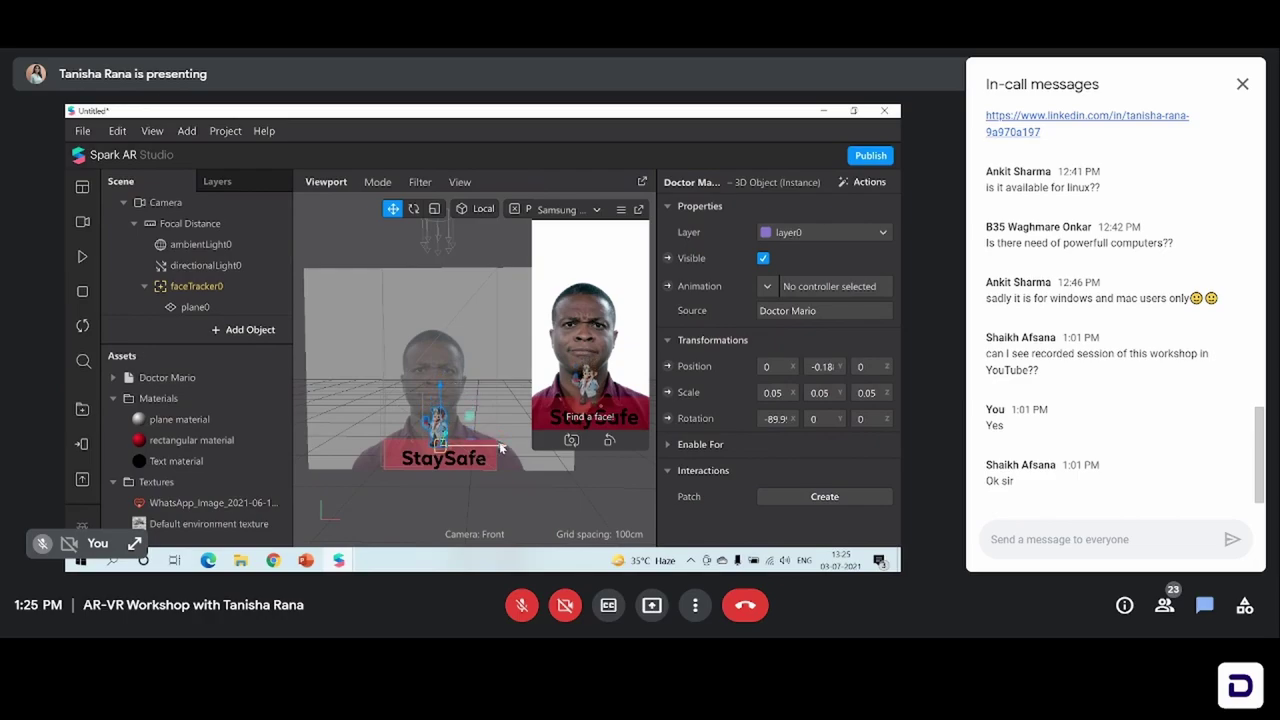
left_click_drag(500, 446, 540, 450)
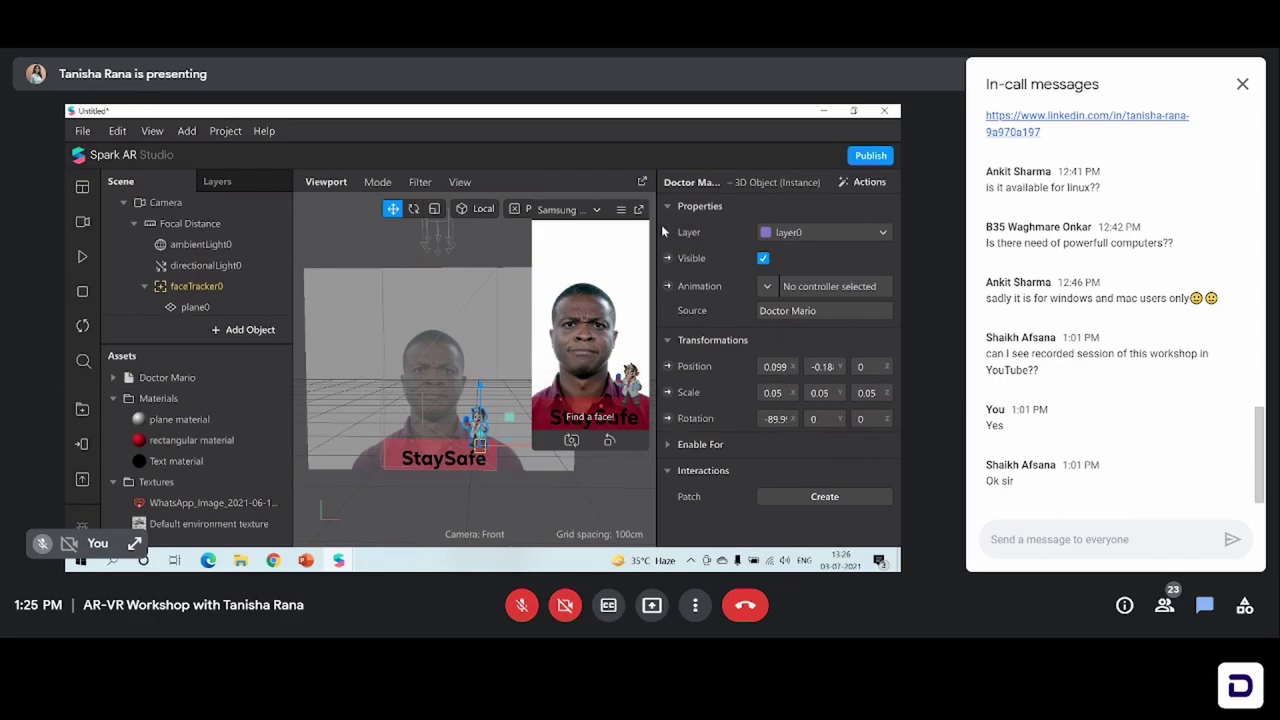
left_click(238, 383)
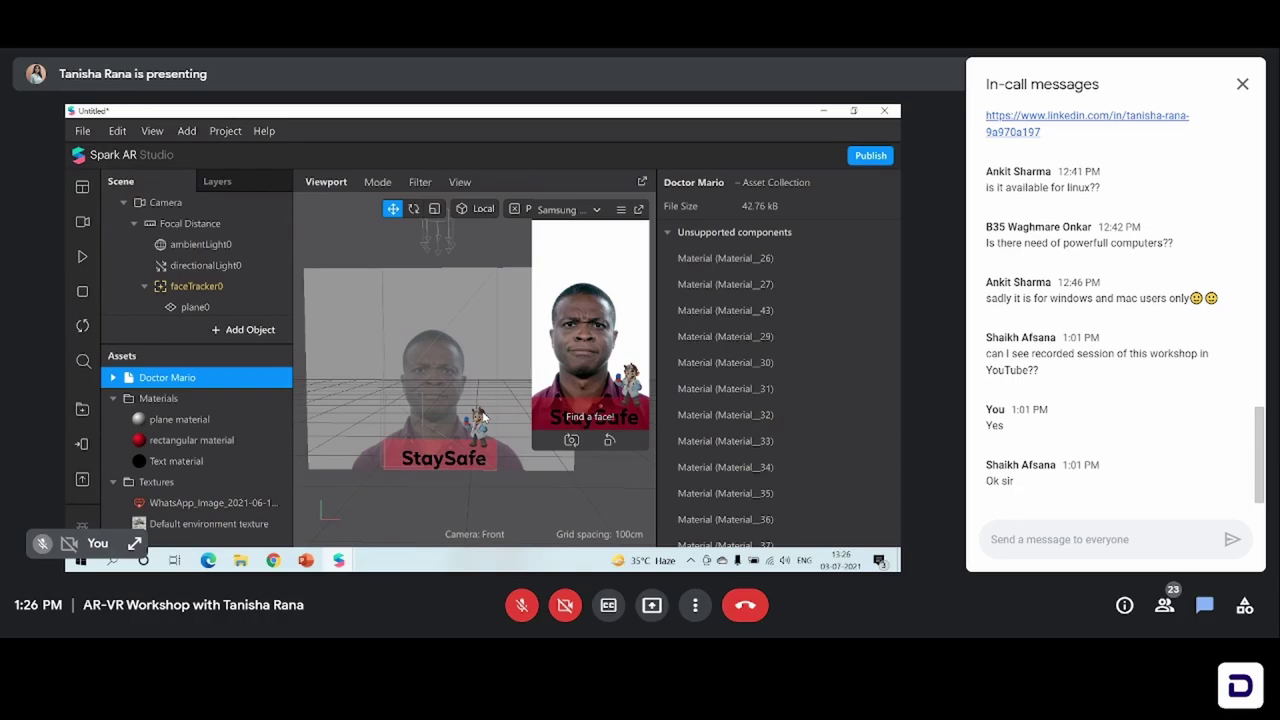
left_click(458, 493)
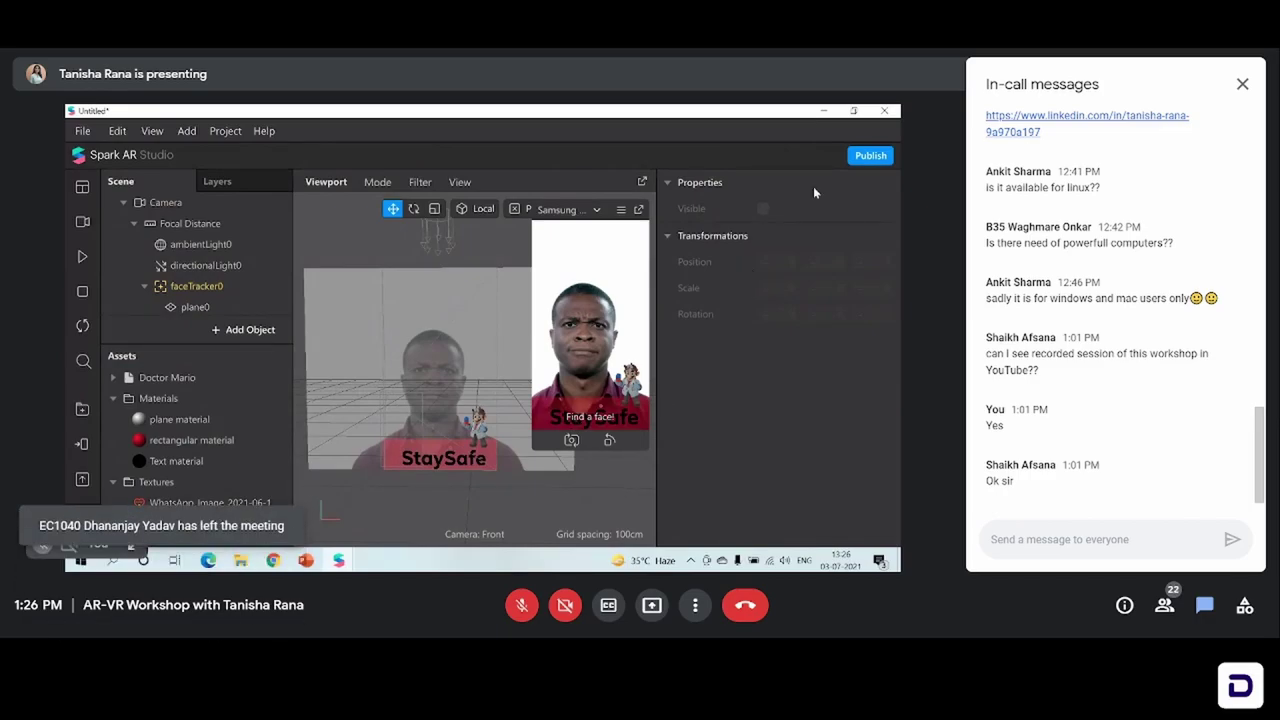
Step: Open the Publish dialog and scroll down to the file-size and capability requirements
left_click(859, 158)
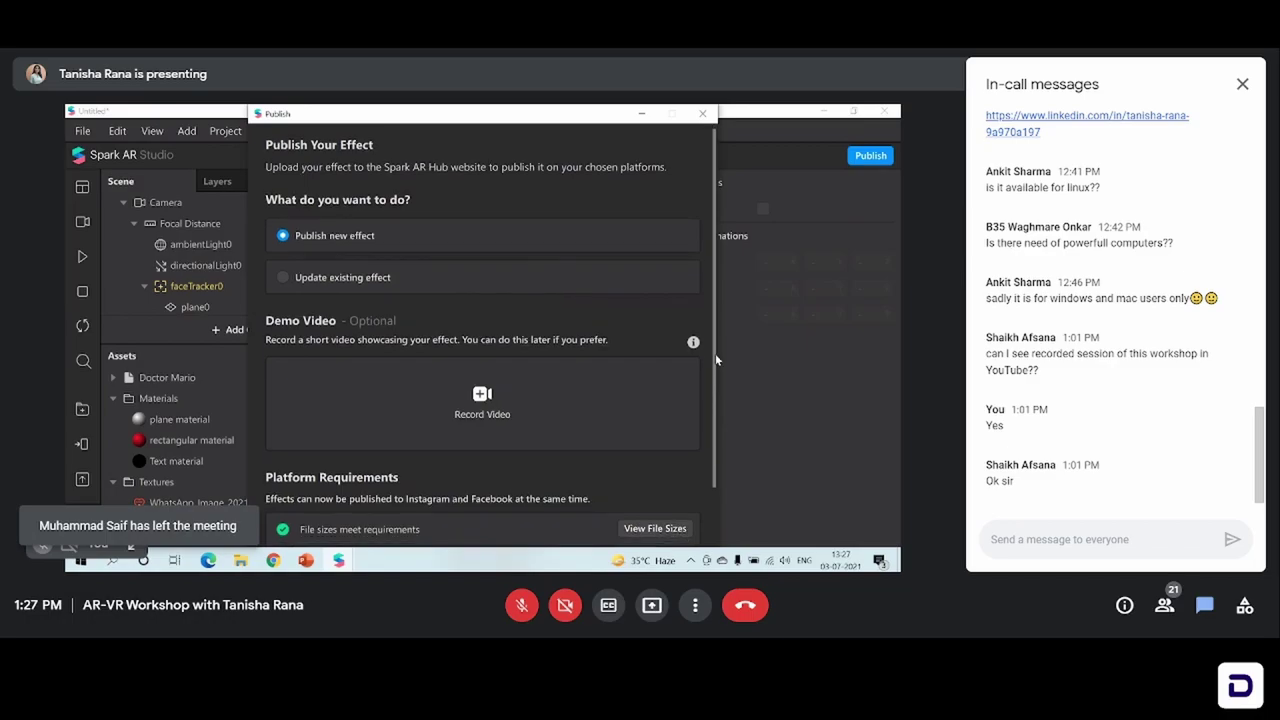
left_click_drag(716, 350, 711, 406)
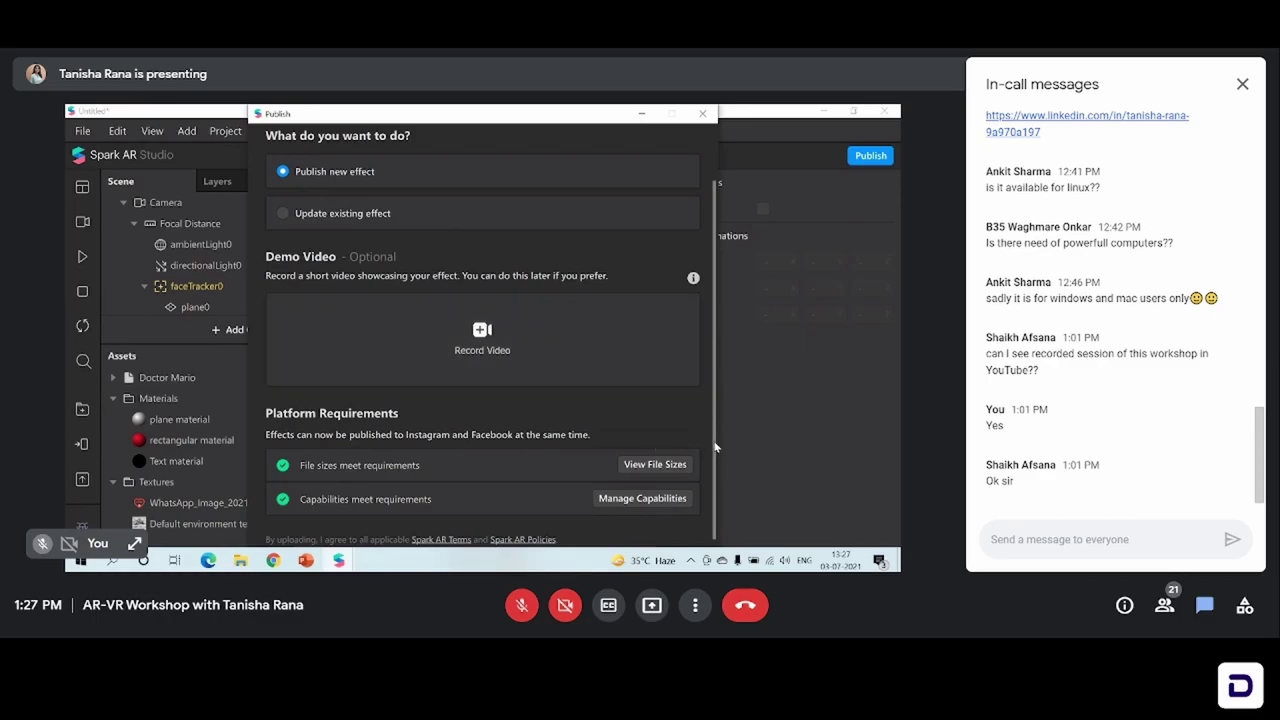
scroll(715, 452, "down", 1)
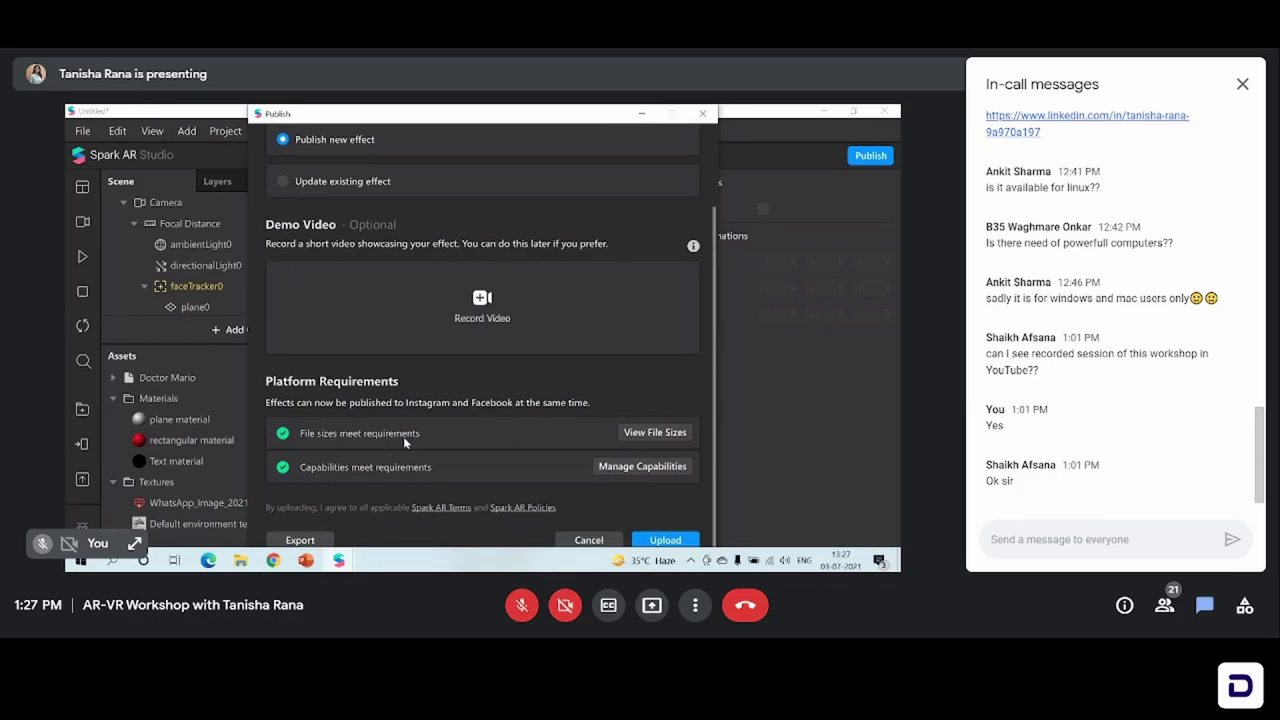
Step: Switch the Google Meet call to the Tiled layout and place your self-view beside the other tiles
left_click(695, 605)
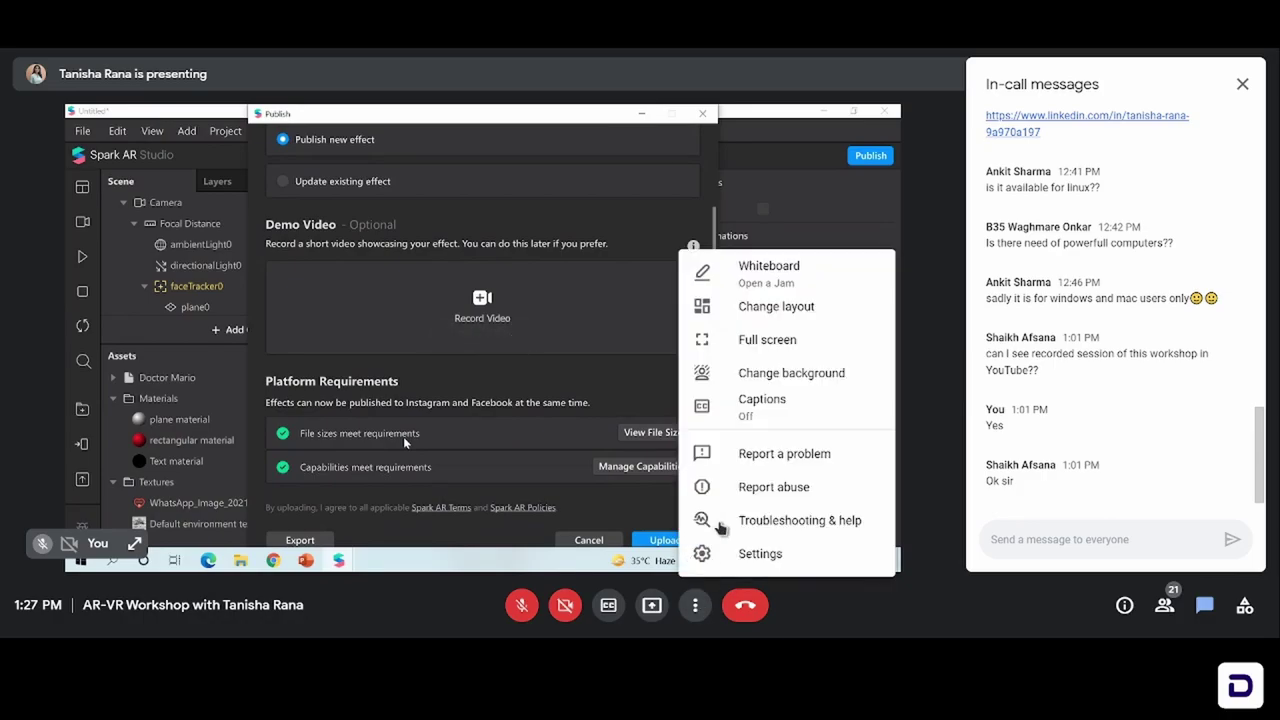
left_click(760, 306)
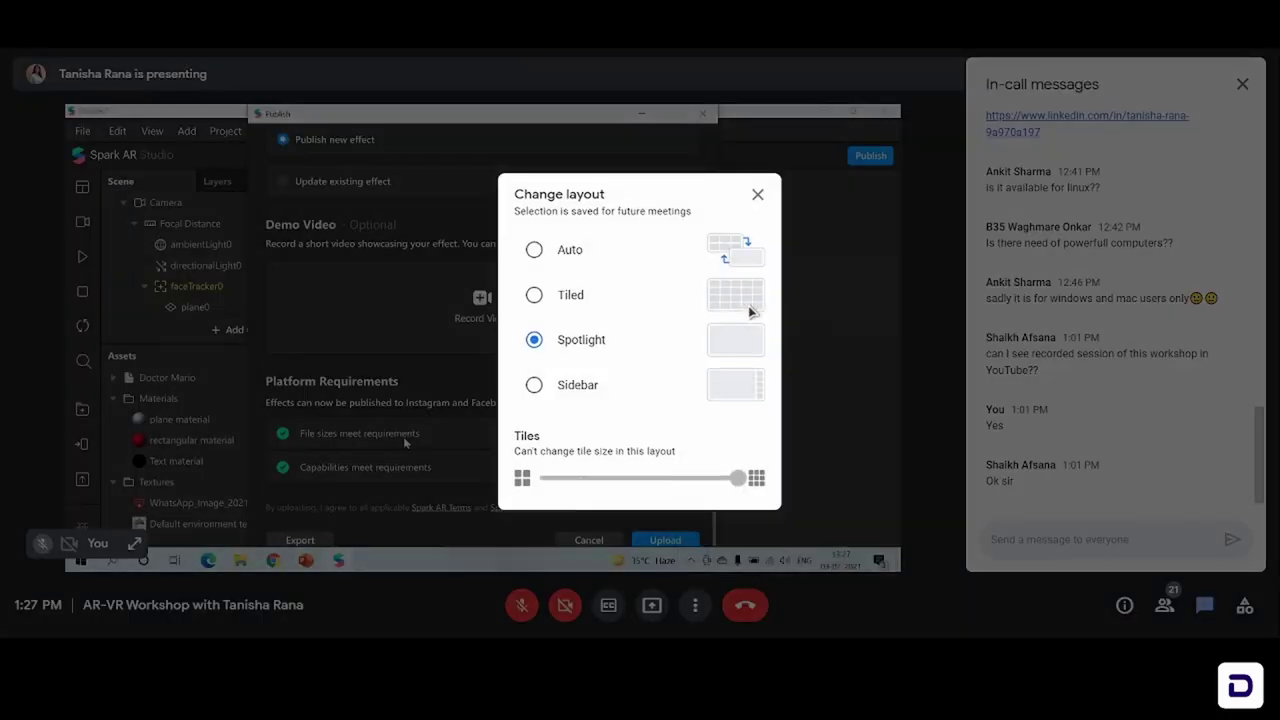
left_click(534, 295)
left_click(757, 194)
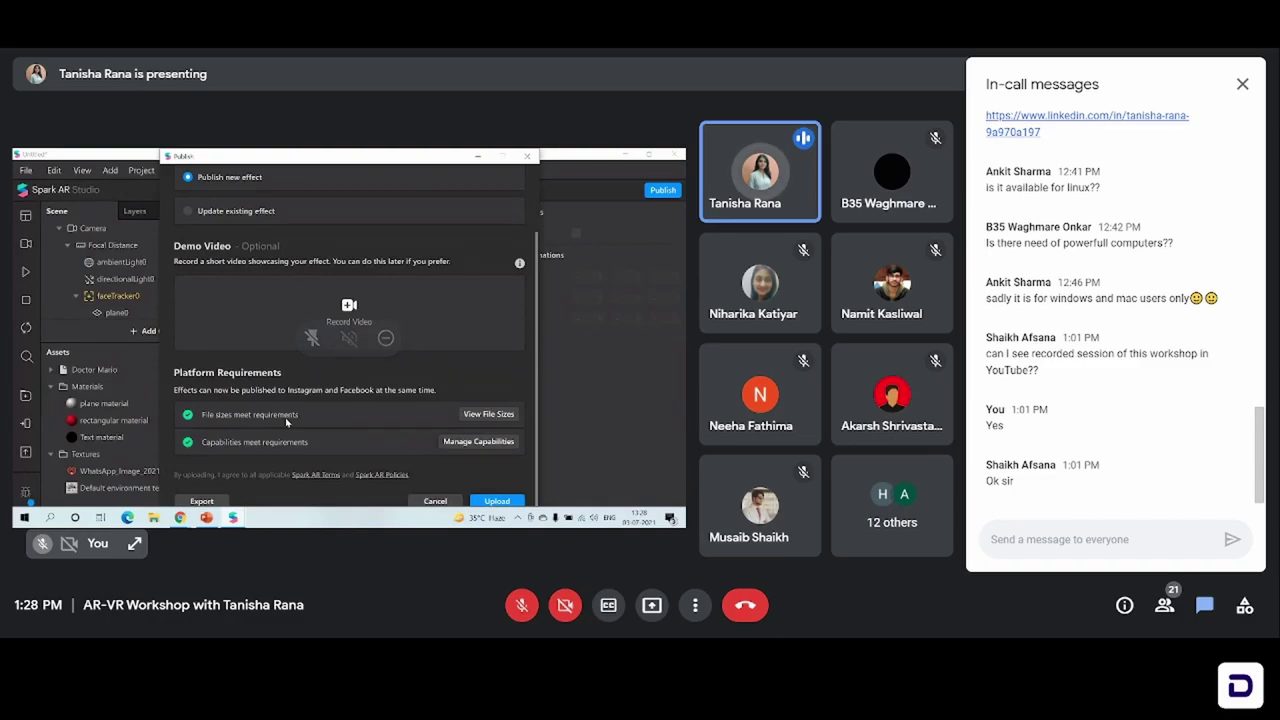
left_click_drag(292, 548, 940, 545)
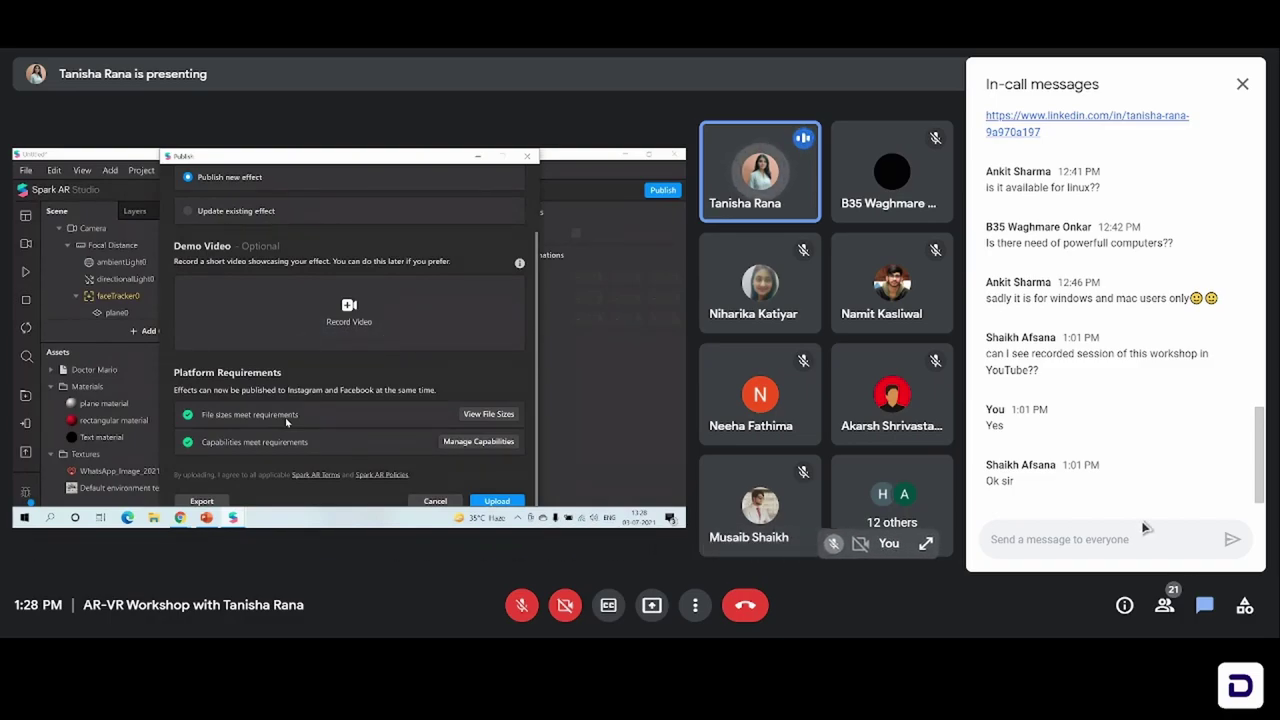
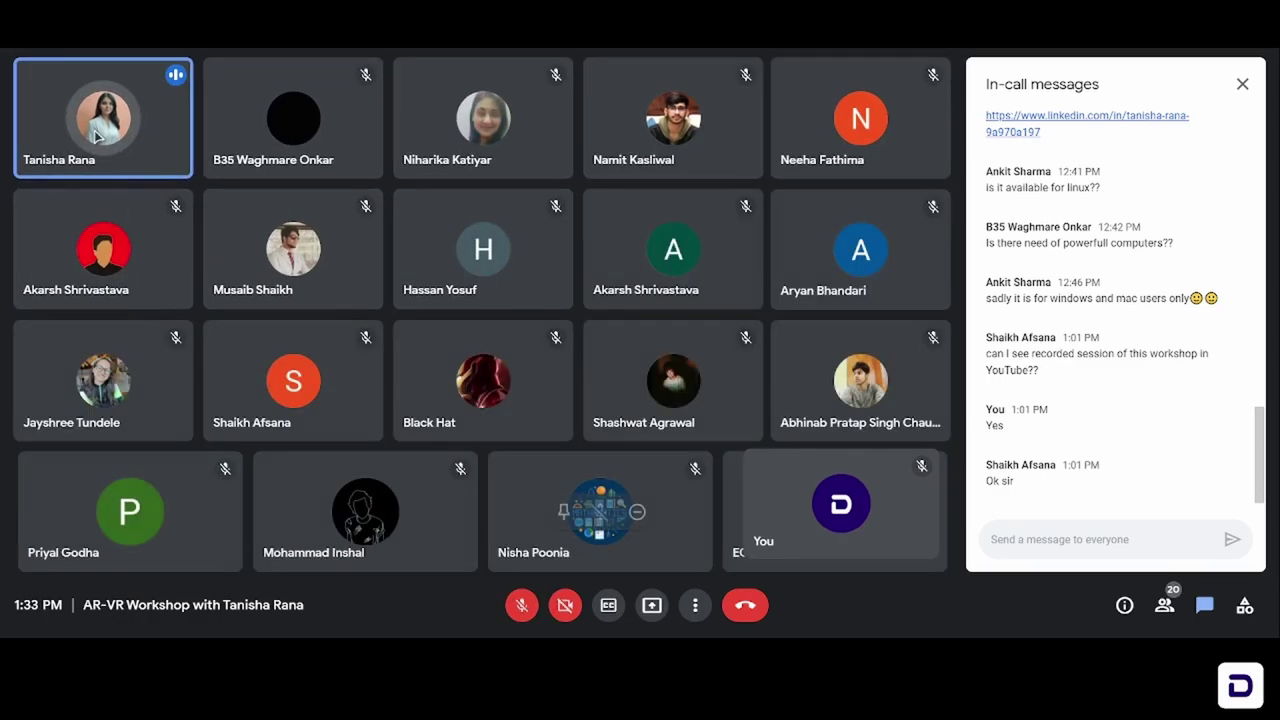
Step: Pin the speaker's video tile so it becomes the main view
left_click(65, 117)
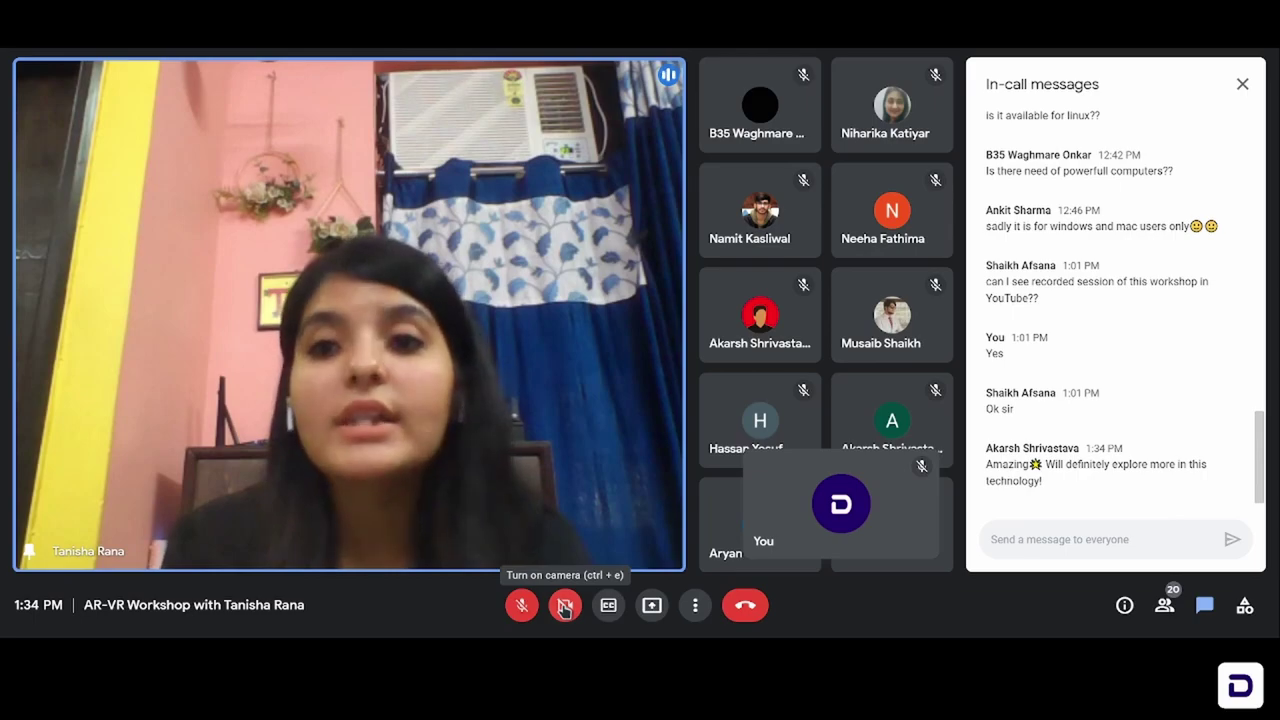
Step: Switch on your own camera and microphone from the bottom toolbar
left_click(564, 608)
left_click(521, 605)
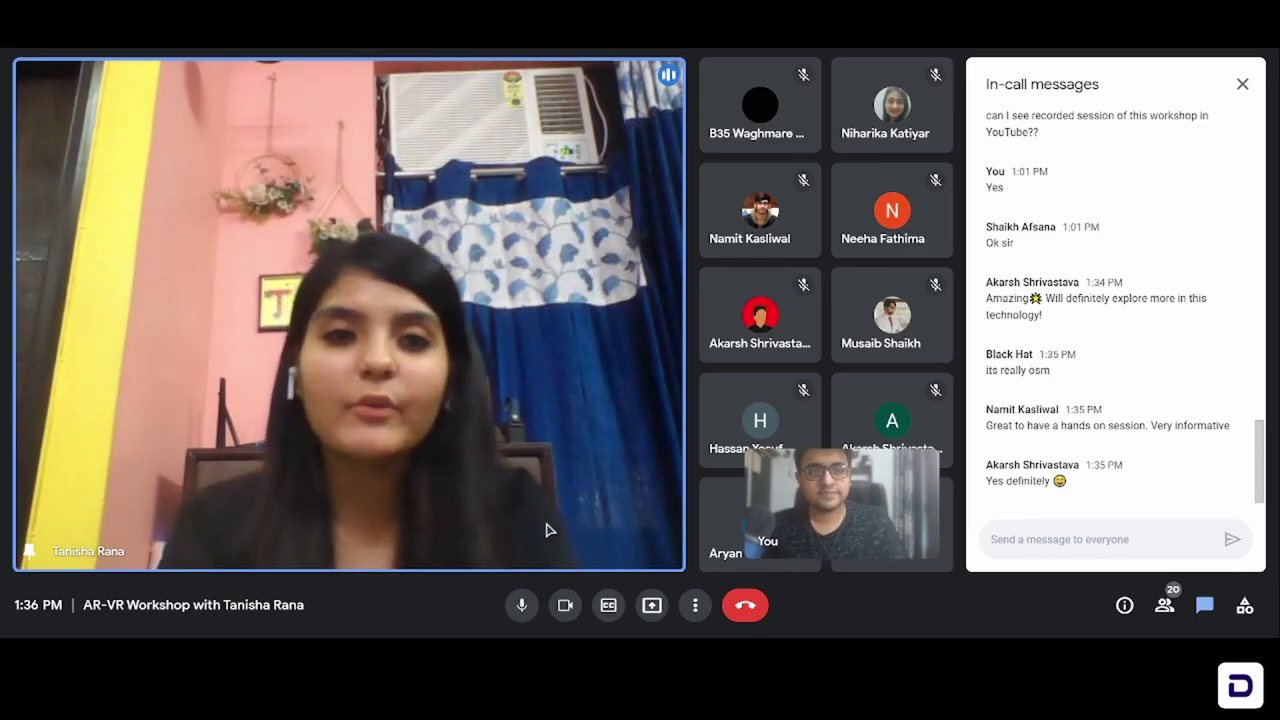
Step: Copy the earlier message about connecting with the speaker on LinkedIn and resend it in chat
scroll(1203, 374, "up", 10)
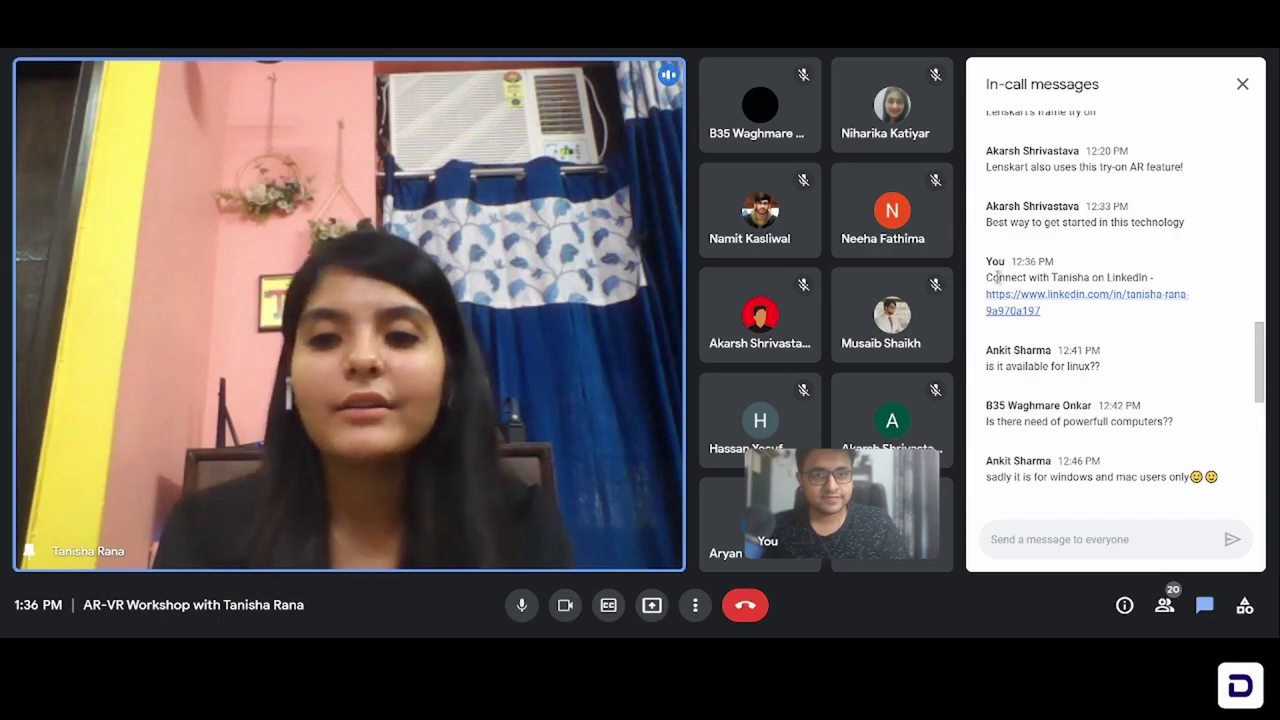
left_click_drag(997, 277, 1043, 309)
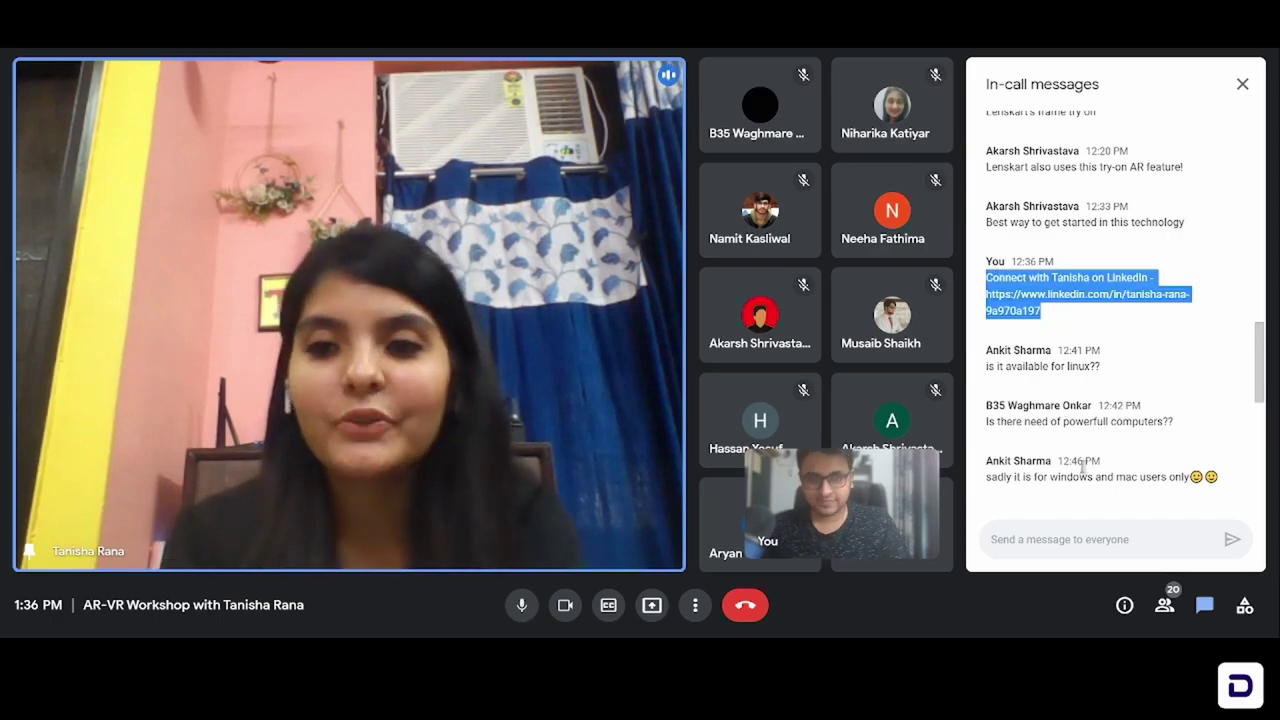
scroll(1076, 500, "down", 10)
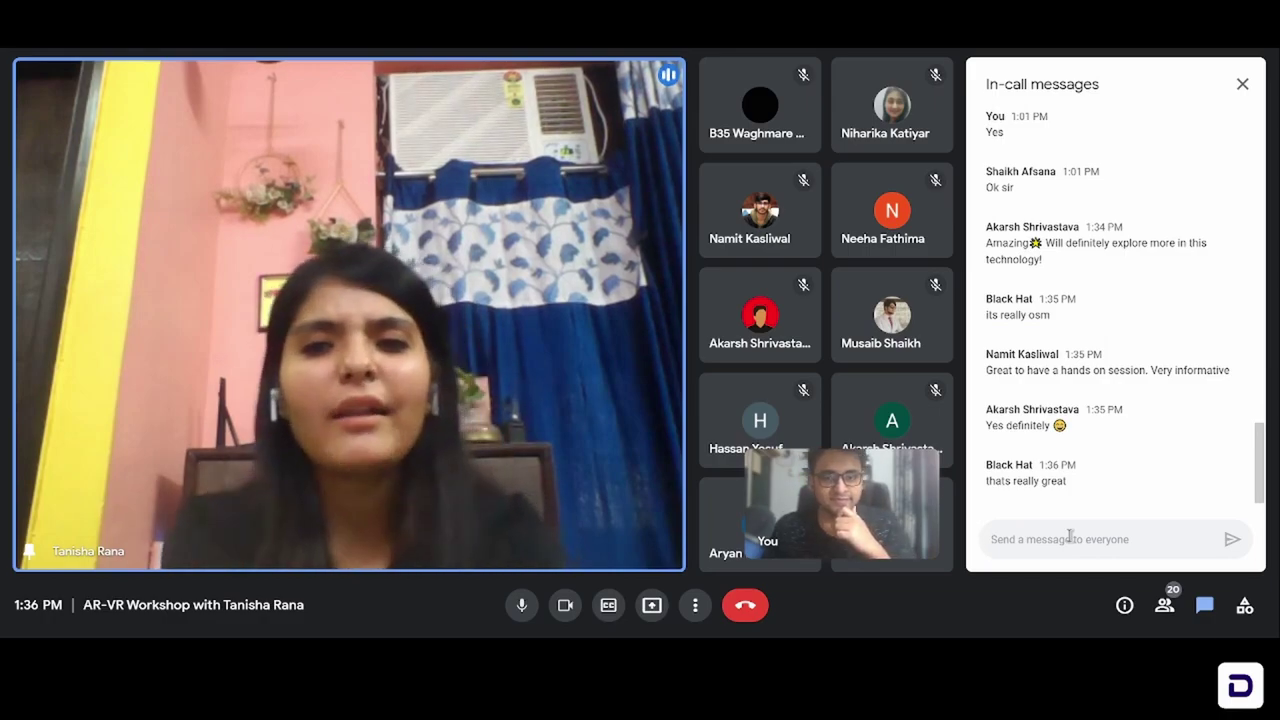
type("Connect with Tanisha on LinkedIn - https://www.linkedin.com/in/tanisha-rana-9a97a0a197/")
key("Return")
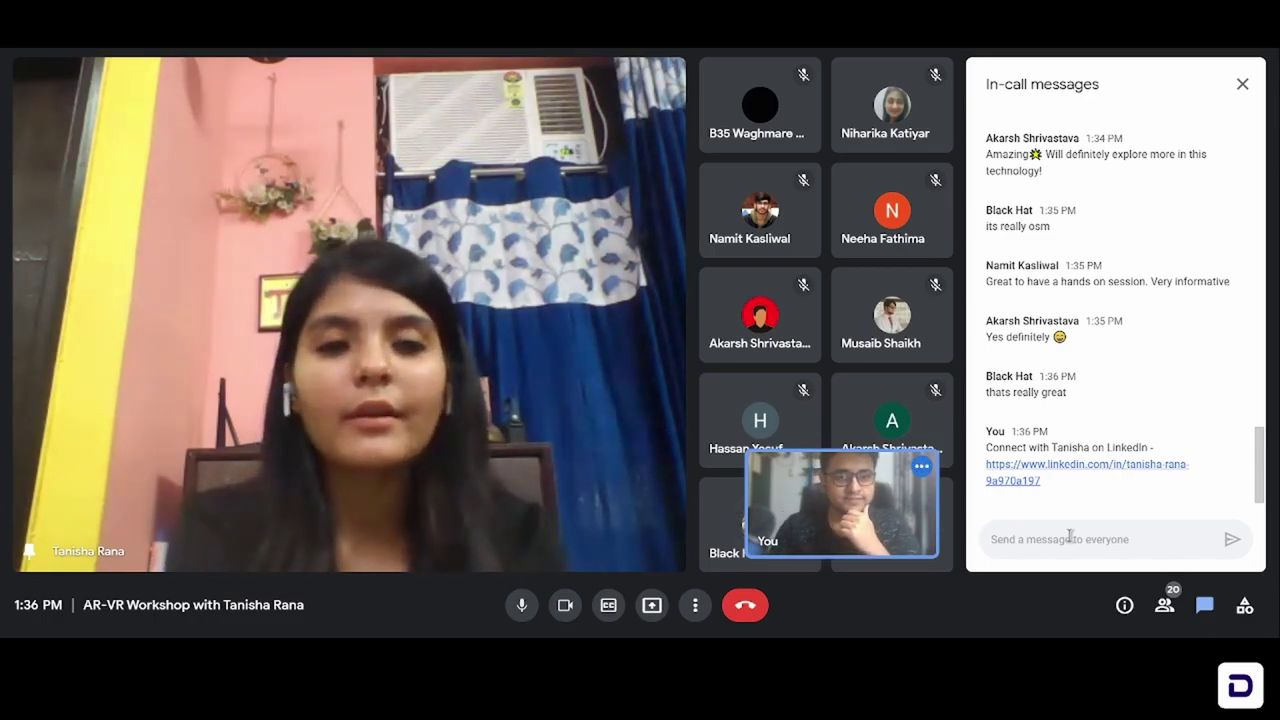
left_click(1070, 537)
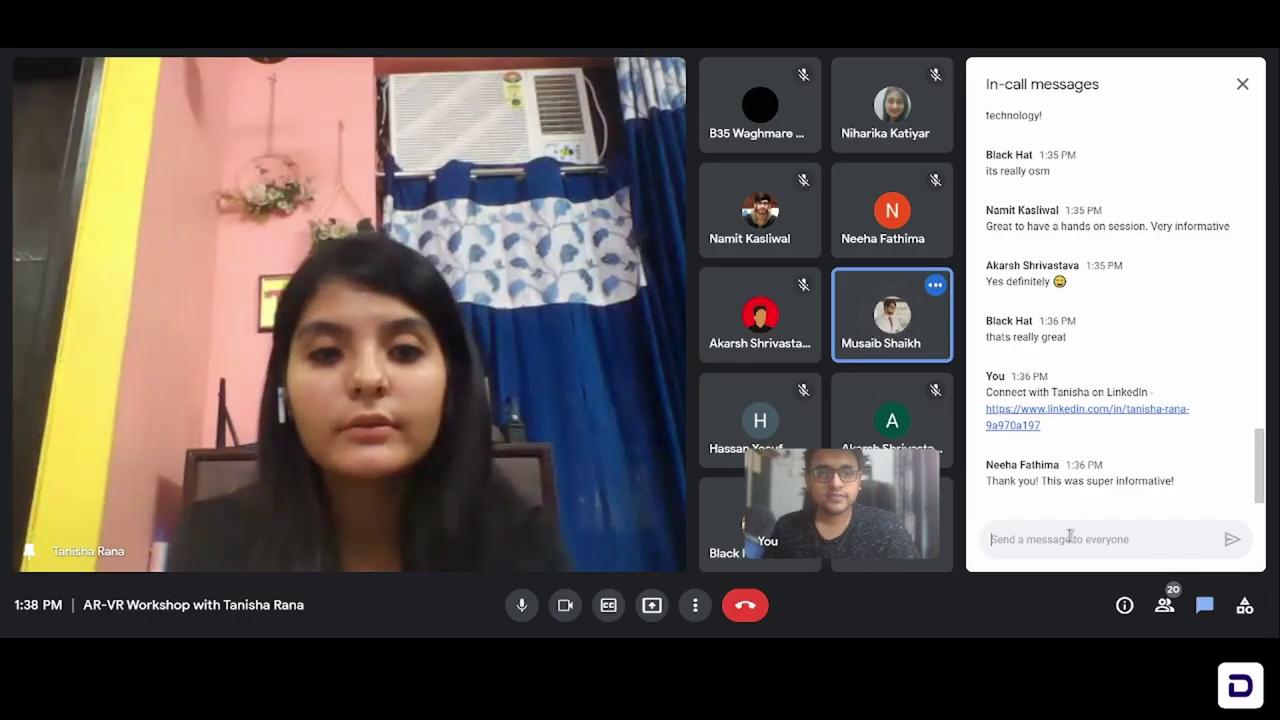
left_click(1070, 537)
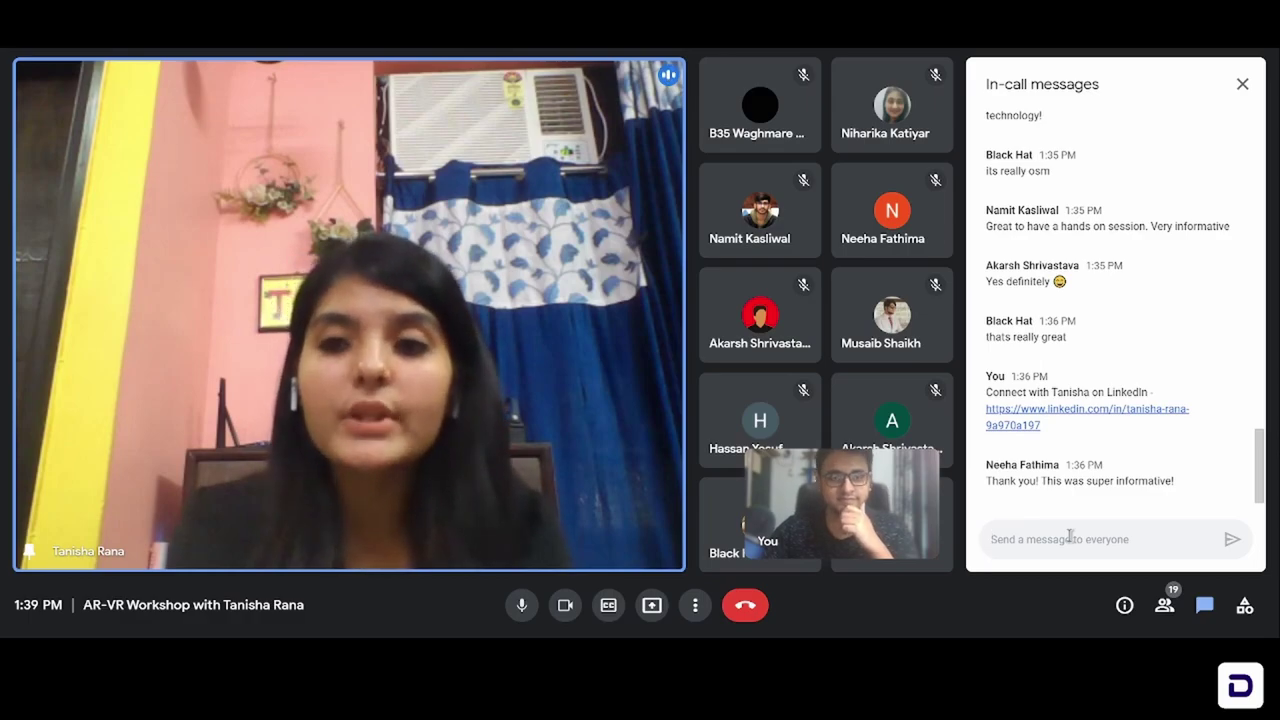
left_click(1070, 537)
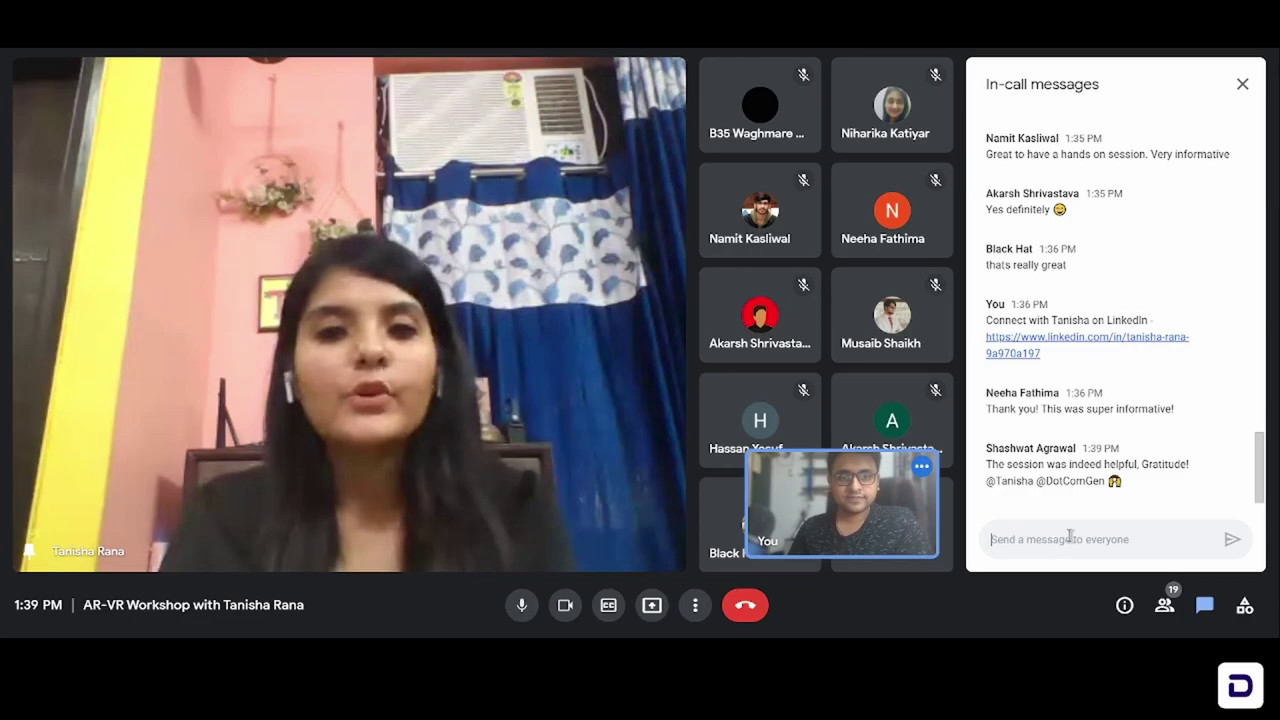
left_click(1070, 537)
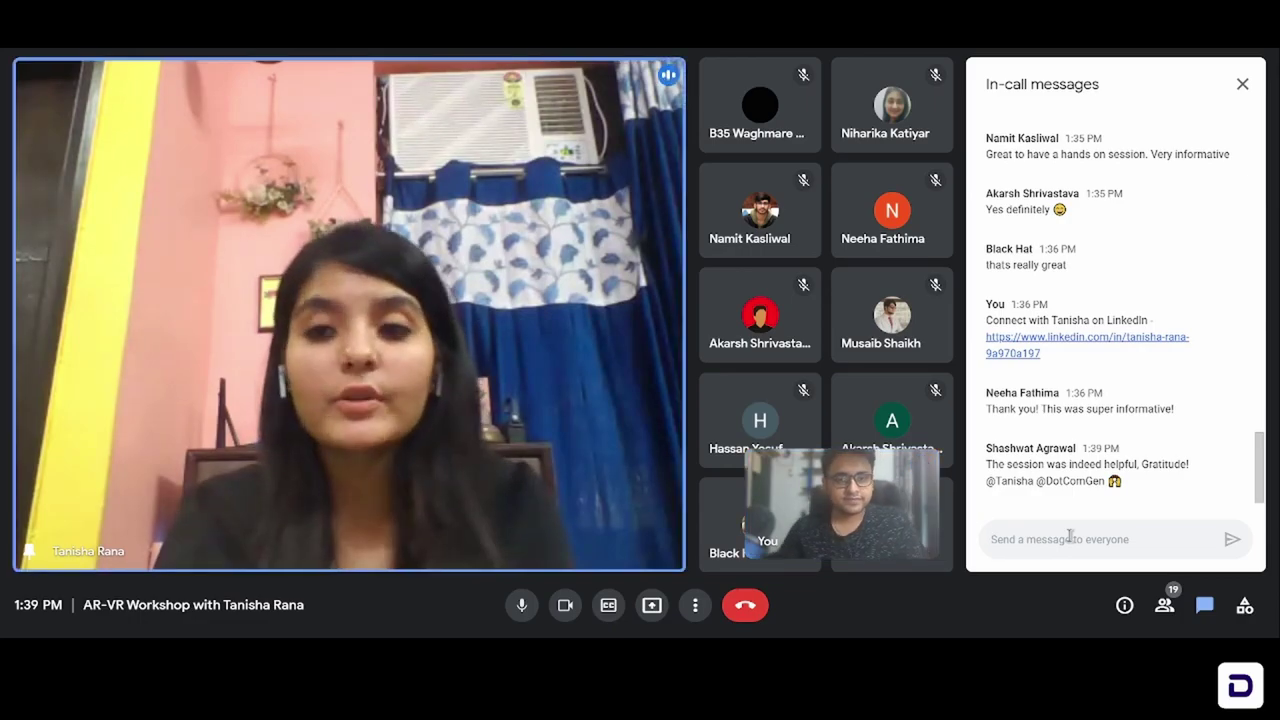
left_click(1164, 605)
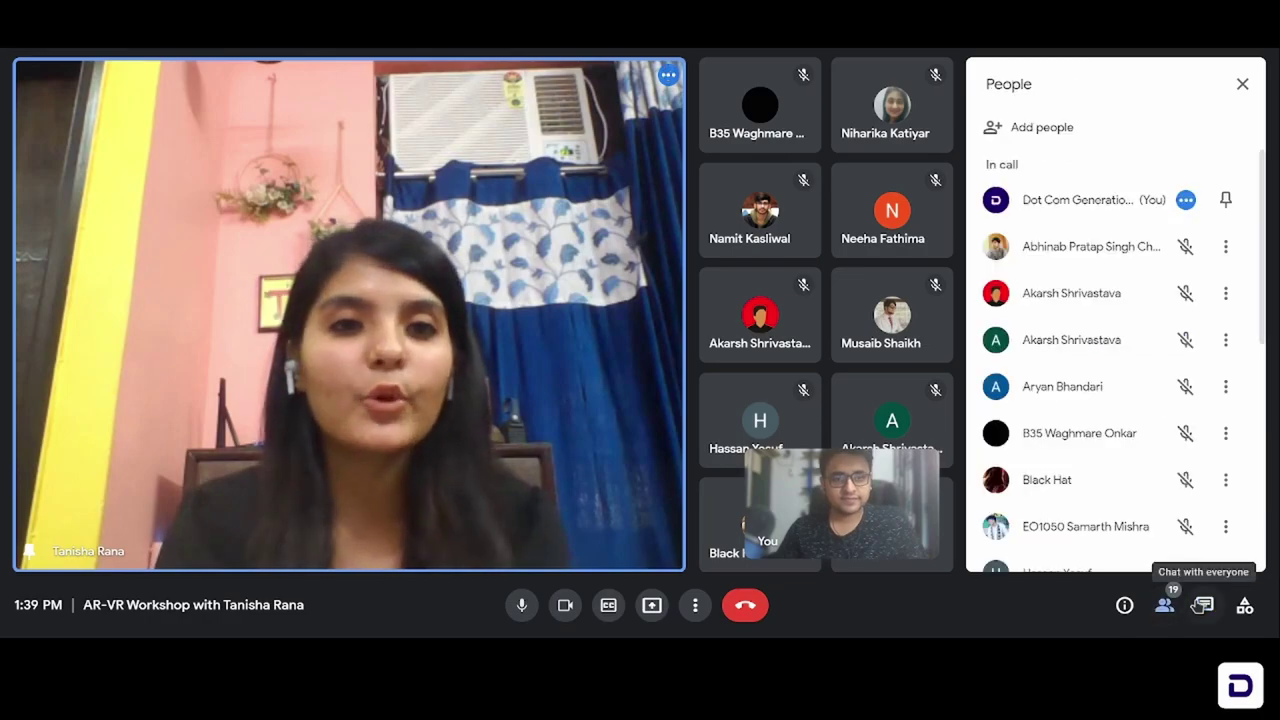
left_click(1200, 606)
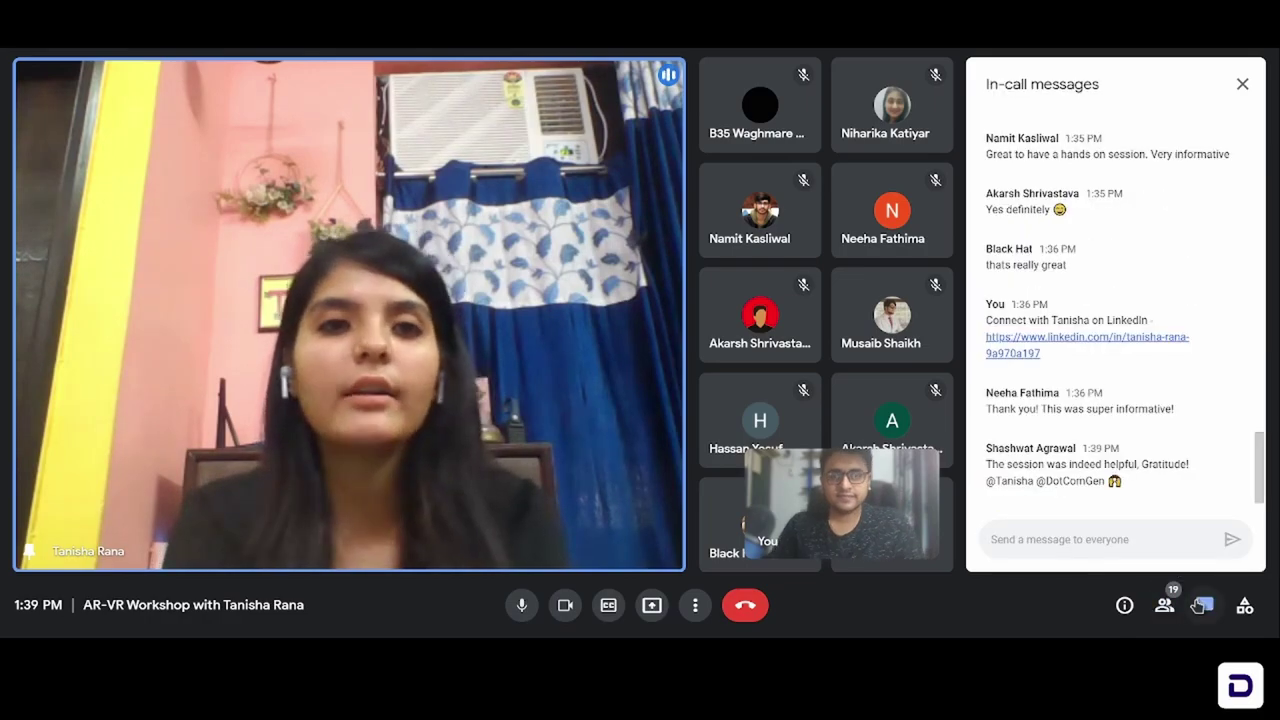